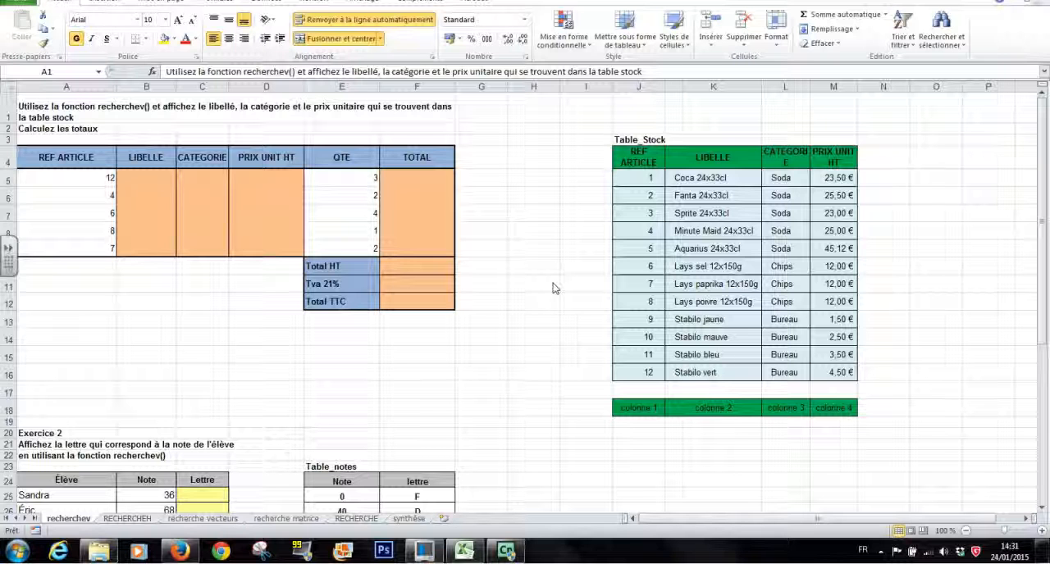
- Start a RECHERCHEV function in cell B5 under LIBELLE, using A5 as the lookup value
{"action": "left_click", "coordinate": [136, 174]}
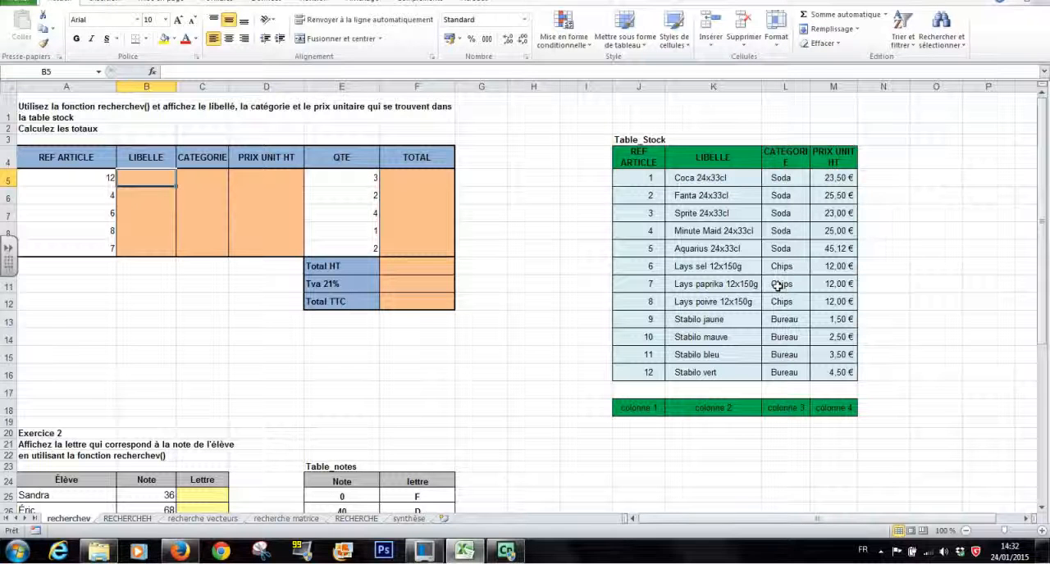
{"action": "left_click", "coordinate": [75, 180]}
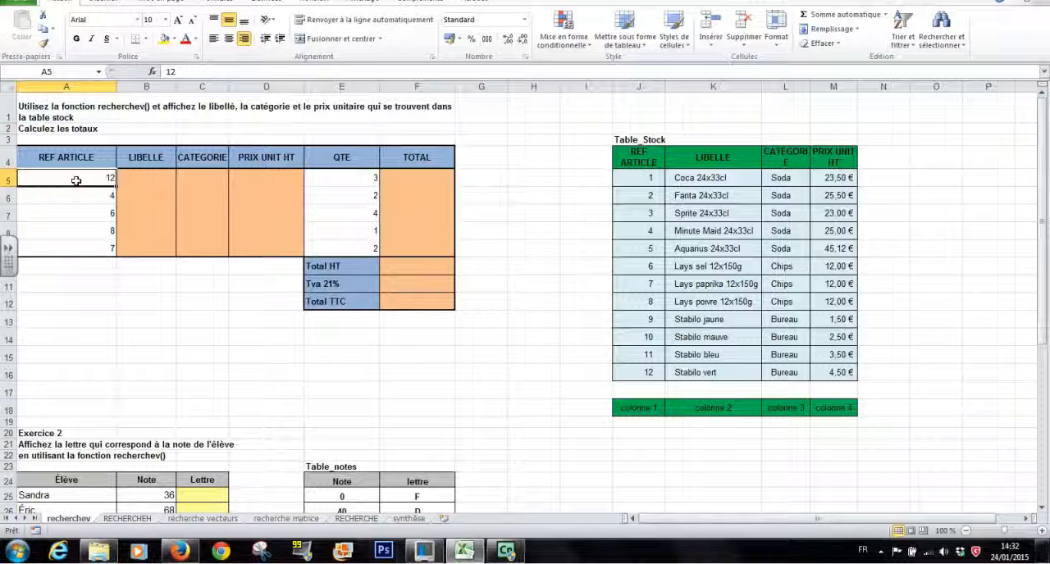
{"action": "left_click", "coordinate": [146, 180]}
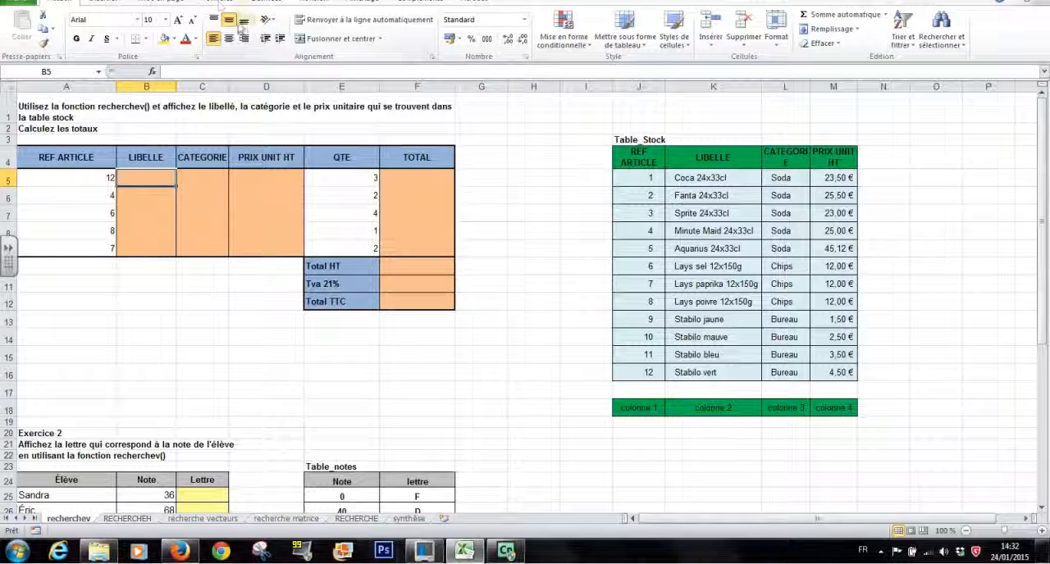
{"action": "left_click", "coordinate": [220, 4]}
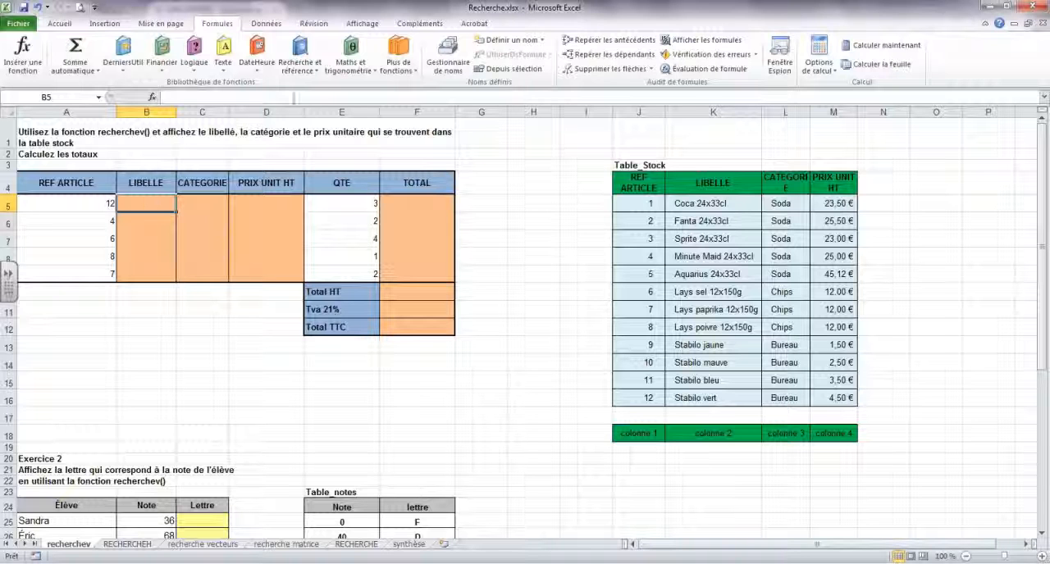
{"action": "left_click", "coordinate": [317, 76]}
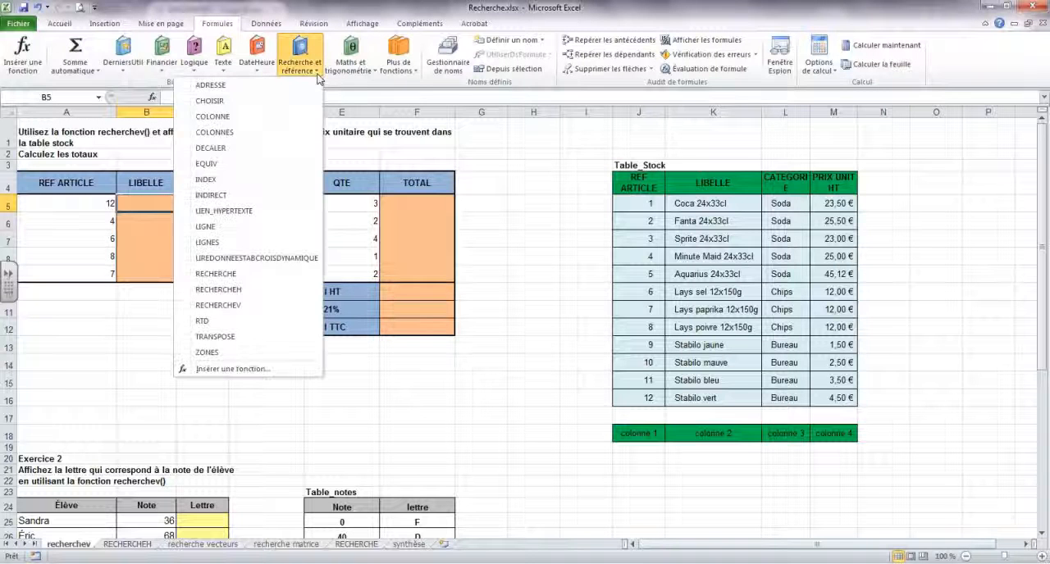
{"action": "left_click", "coordinate": [254, 306]}
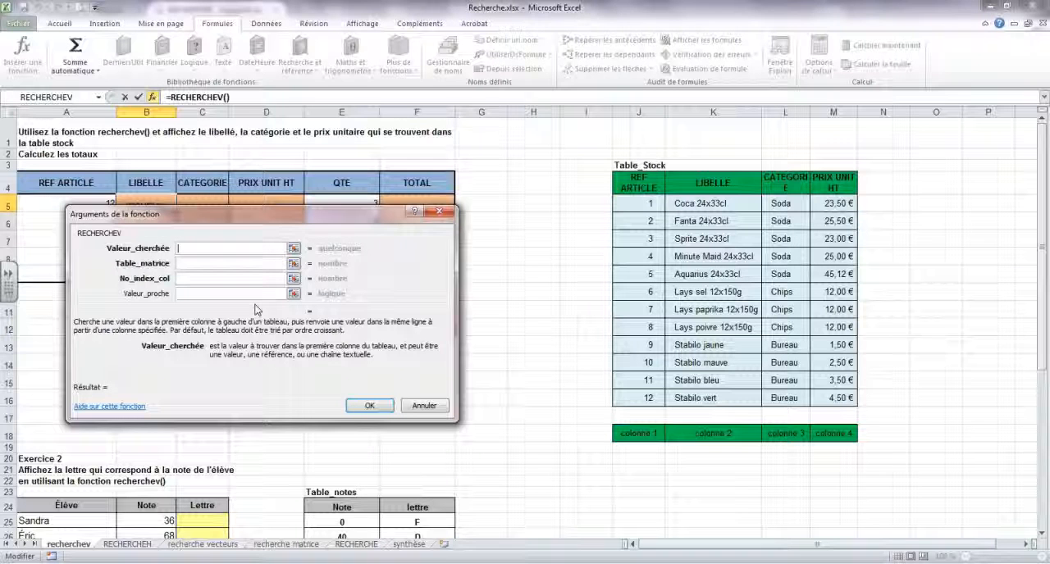
{"action": "left_click_drag", "start_coordinate": [256, 213], "coordinate": [427, 154]}
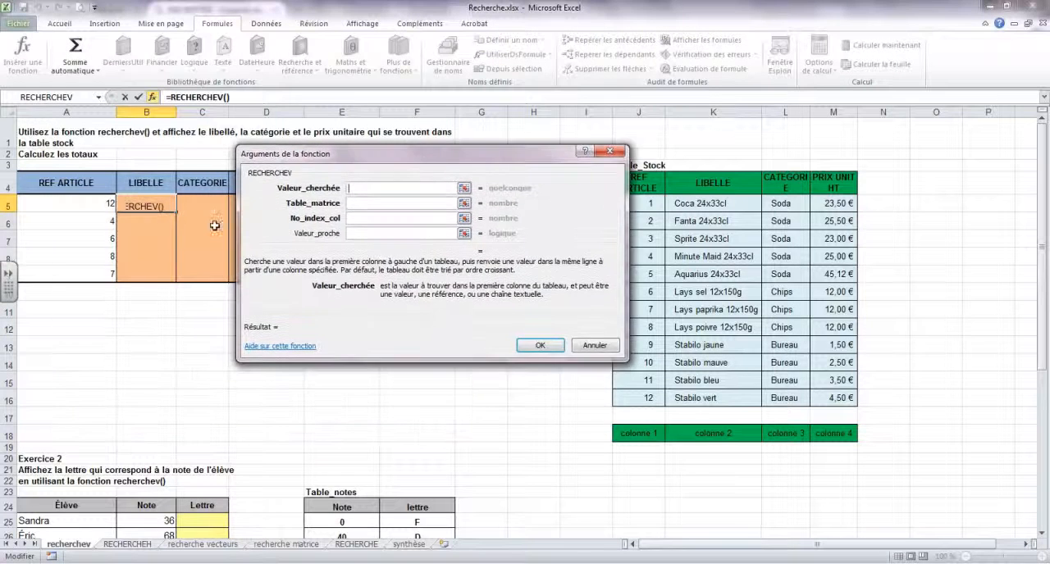
{"action": "left_click", "coordinate": [84, 202]}
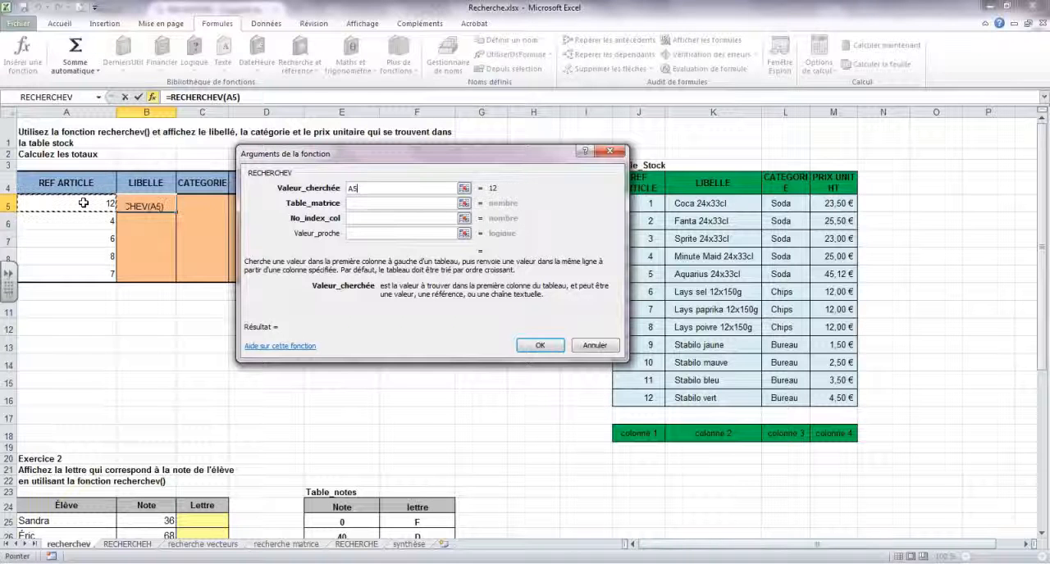
{"action": "left_click_drag", "start_coordinate": [358, 156], "coordinate": [241, 156]}
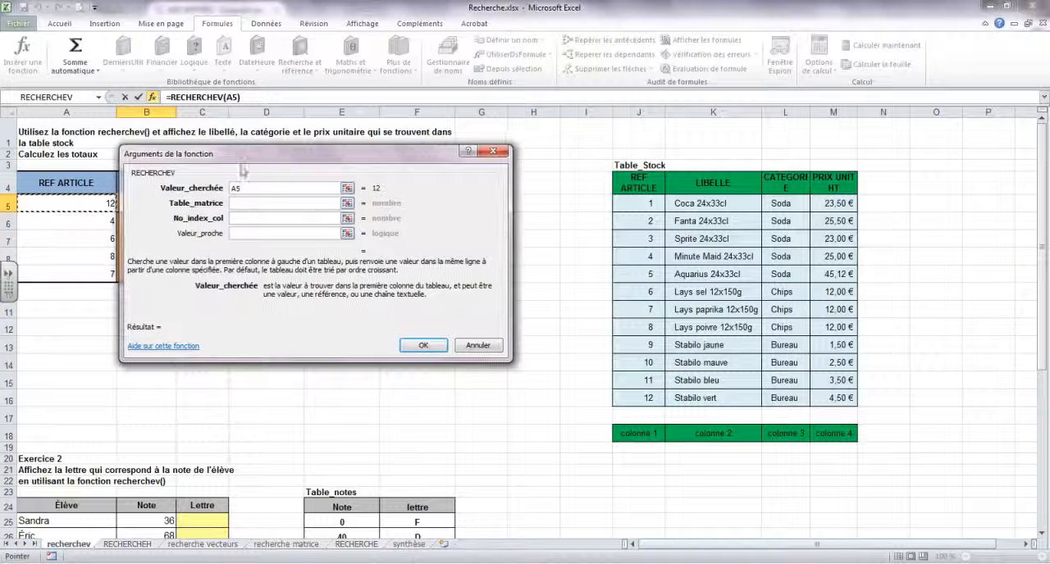
- Set the function's table range to J4:M16, headers included, and its column index to 2
{"action": "left_click", "coordinate": [249, 204]}
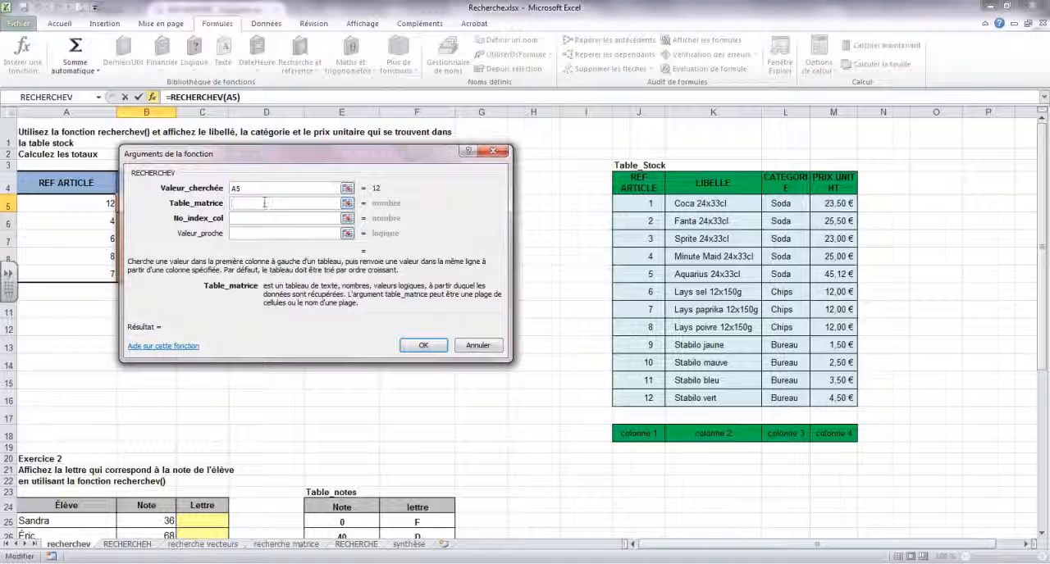
{"action": "left_click", "coordinate": [716, 277]}
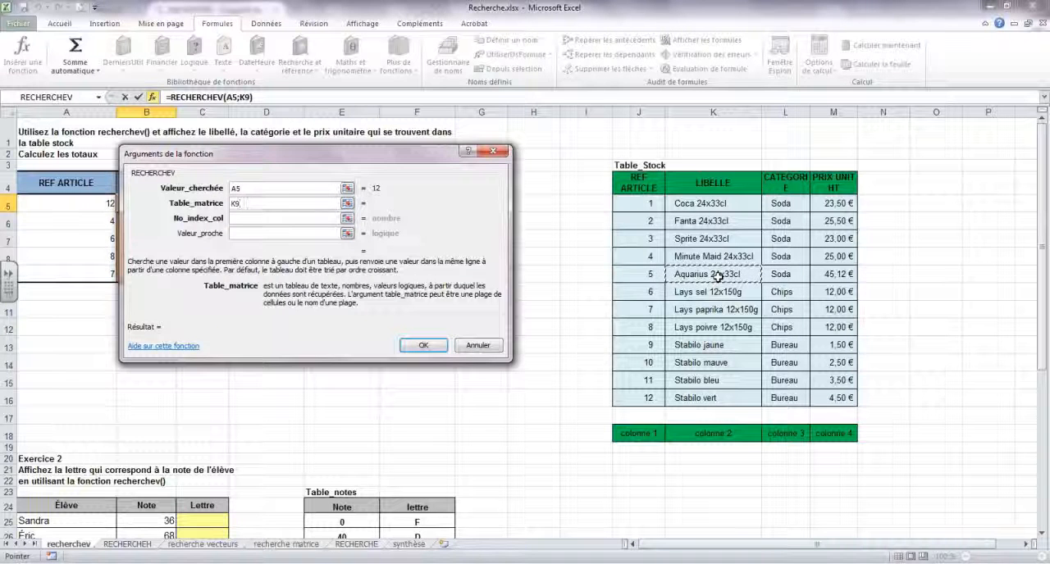
{"action": "left_click_drag", "start_coordinate": [635, 180], "coordinate": [846, 397]}
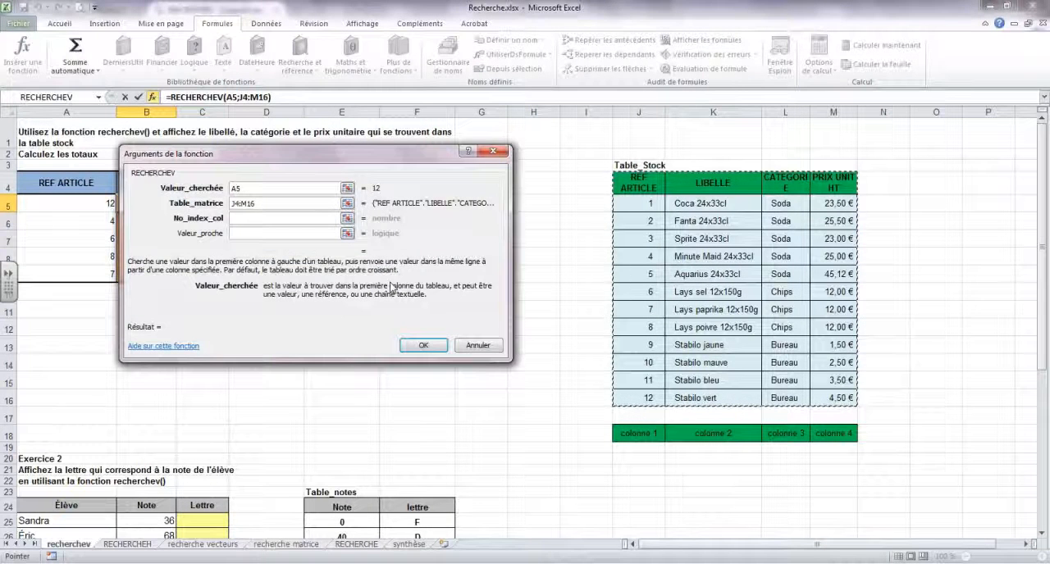
{"action": "left_click", "coordinate": [249, 218]}
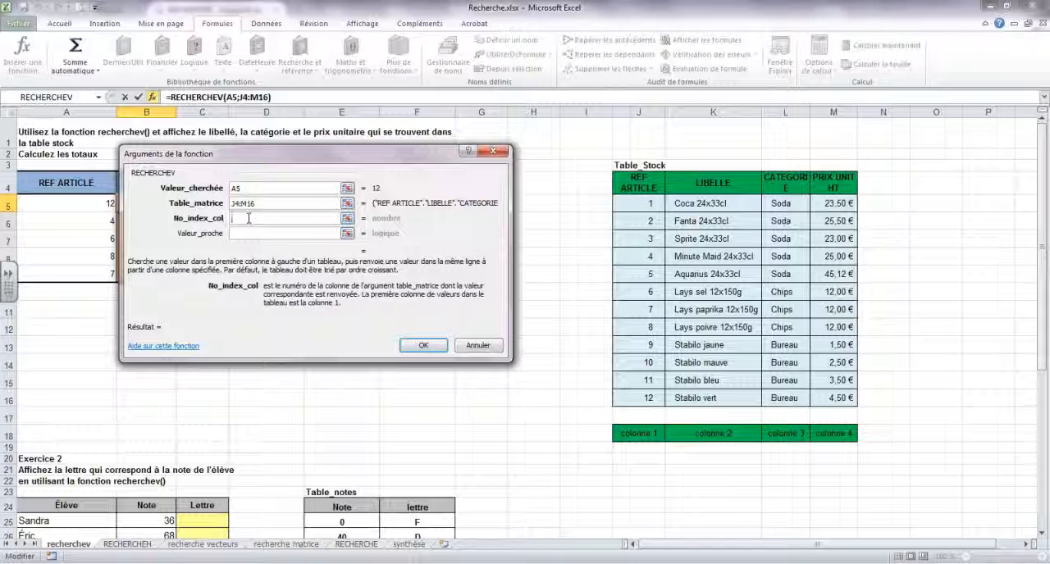
{"action": "left_click_drag", "start_coordinate": [201, 153], "coordinate": [268, 123]}
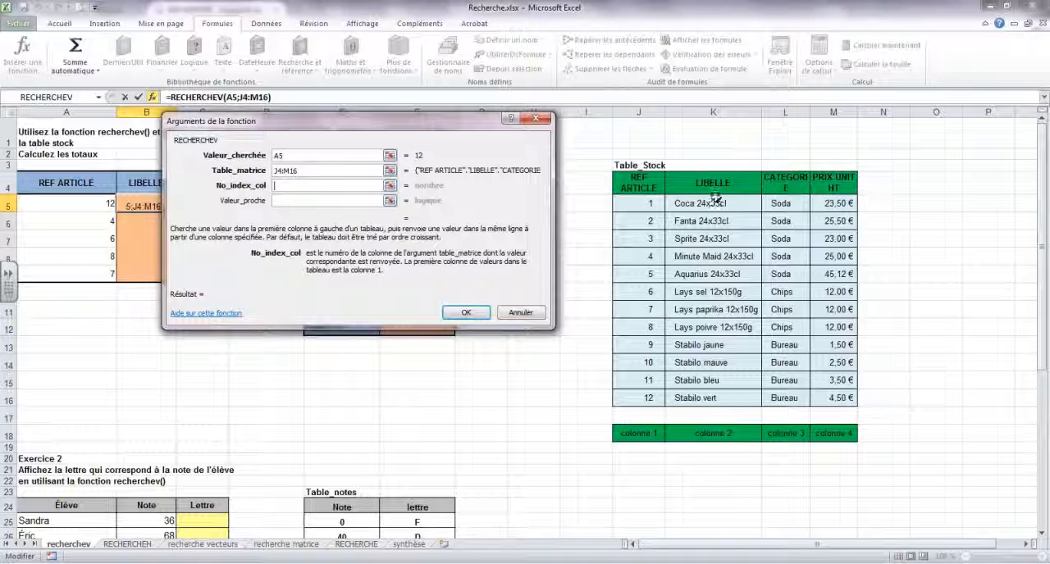
{"action": "type", "text": "2"}
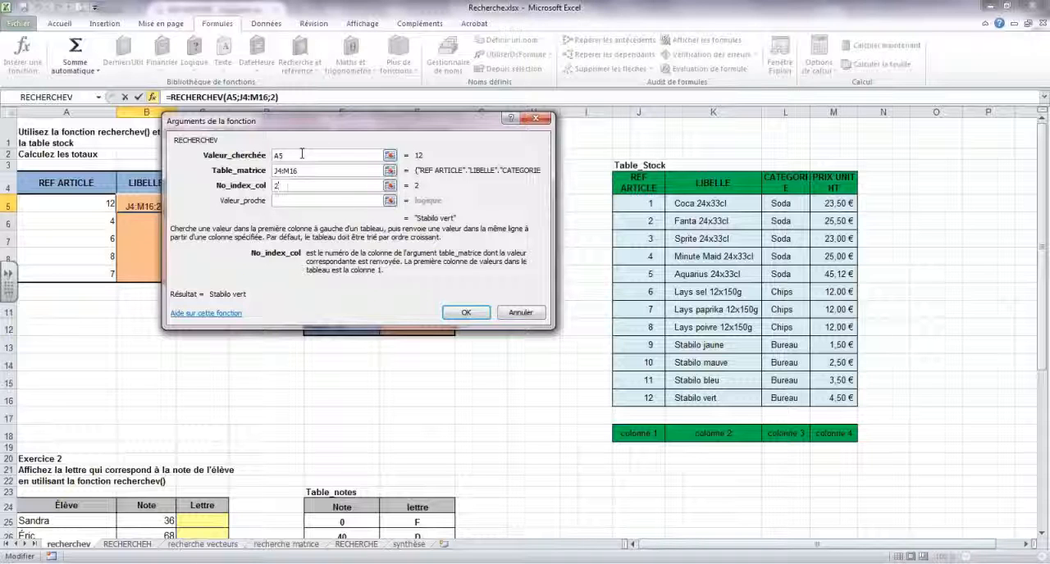
- Require an exact match by setting Valeur_proche to faux, and insert the LIBELLE formula in B5
{"action": "left_click", "coordinate": [303, 200]}
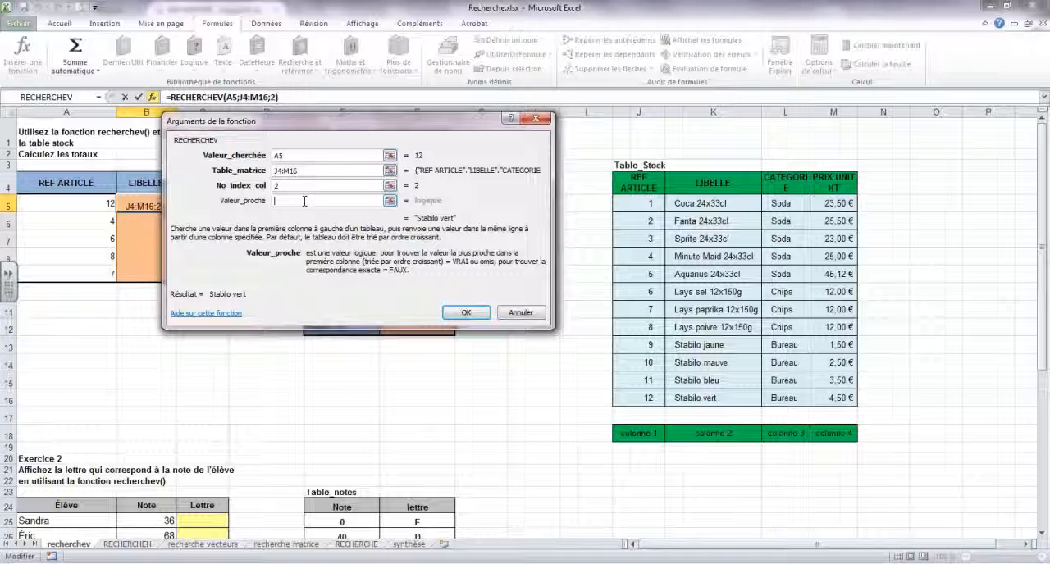
{"action": "type", "text": "fauc"}
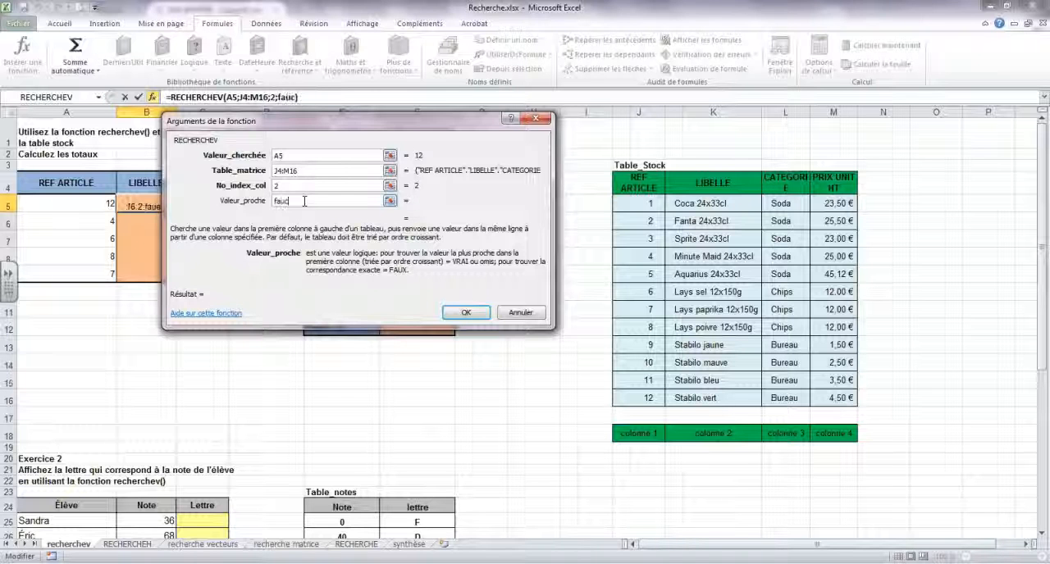
{"action": "key", "text": "BackSpace"}
{"action": "type", "text": "x"}
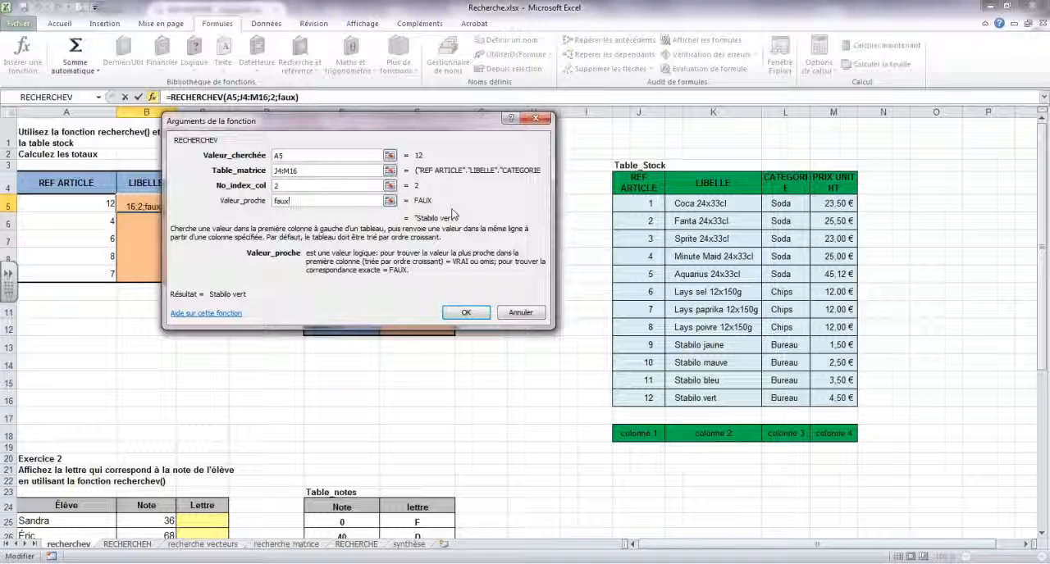
{"action": "left_click", "coordinate": [467, 314]}
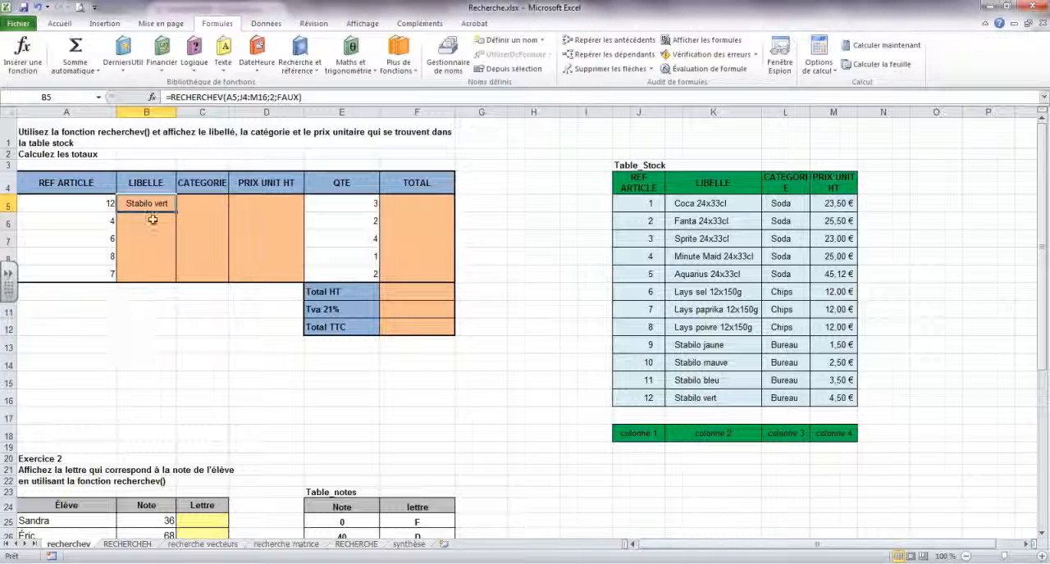
- Start a RECHERCHEV function in C5 under CATEGORIE with A5 as lookup value and J4:M16 as table range
{"action": "left_click", "coordinate": [198, 204]}
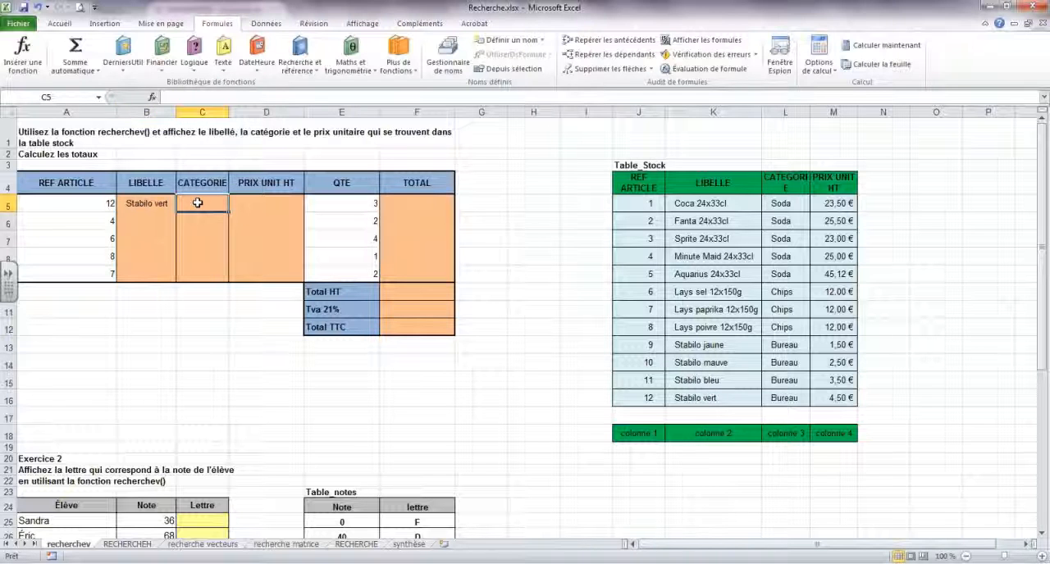
{"action": "left_click", "coordinate": [318, 73]}
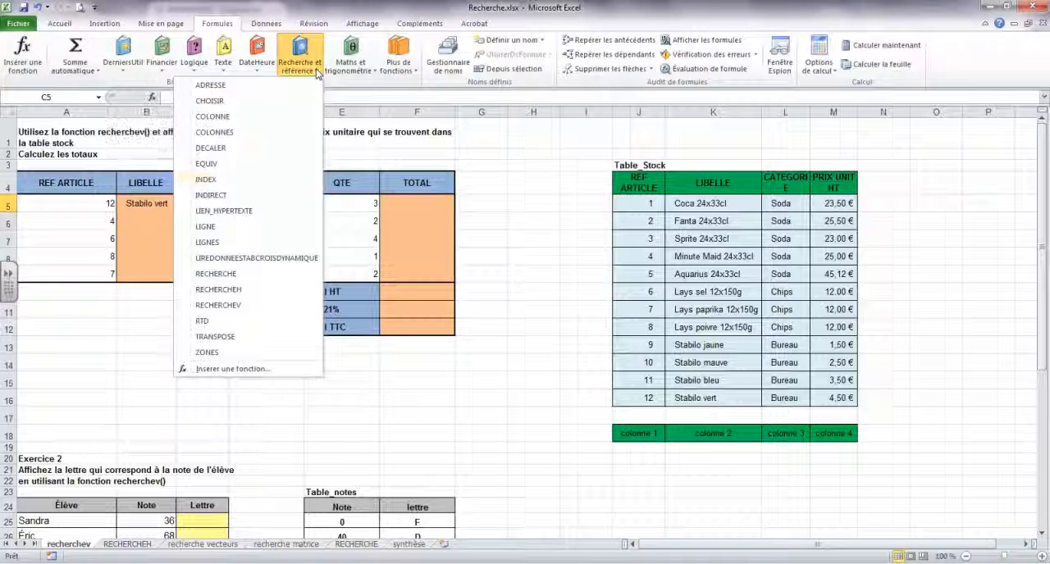
{"action": "left_click", "coordinate": [244, 305]}
{"action": "left_click_drag", "start_coordinate": [307, 114], "coordinate": [482, 99]}
{"action": "left_click", "coordinate": [97, 206]}
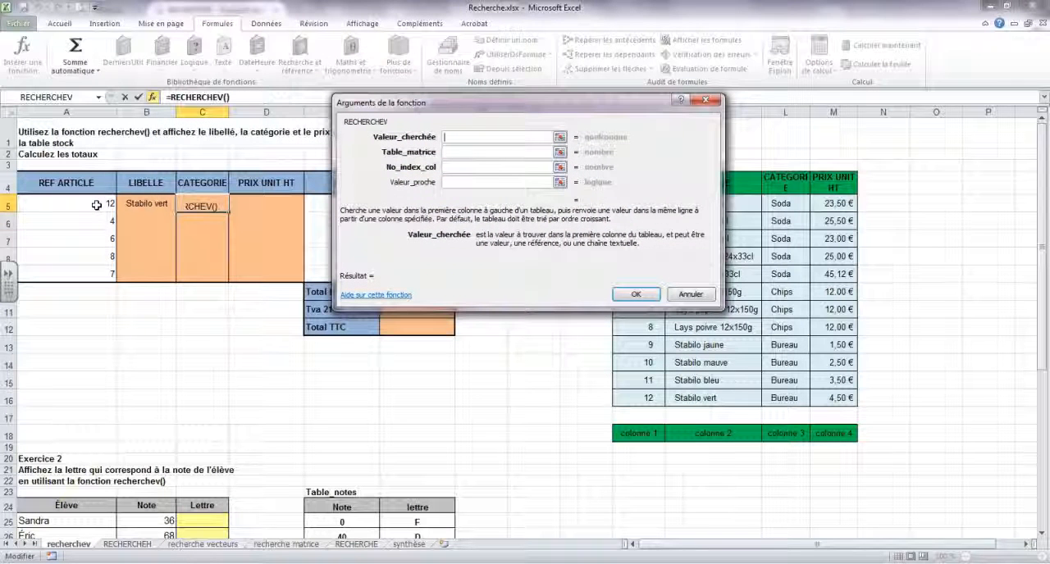
{"action": "left_click_drag", "start_coordinate": [435, 105], "coordinate": [238, 93]}
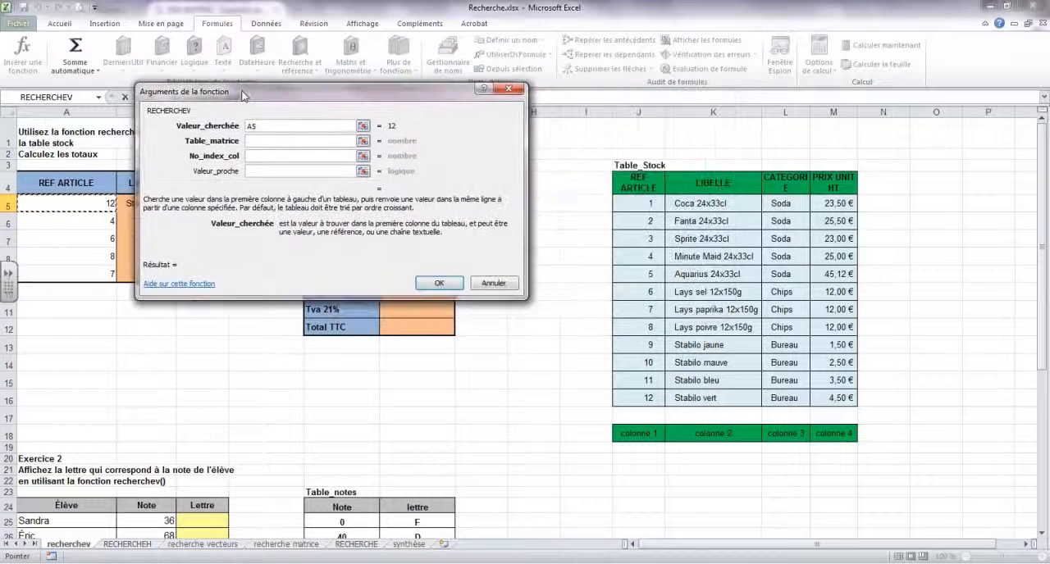
{"action": "left_click", "coordinate": [261, 143]}
{"action": "left_click_drag", "start_coordinate": [640, 182], "coordinate": [833, 399]}
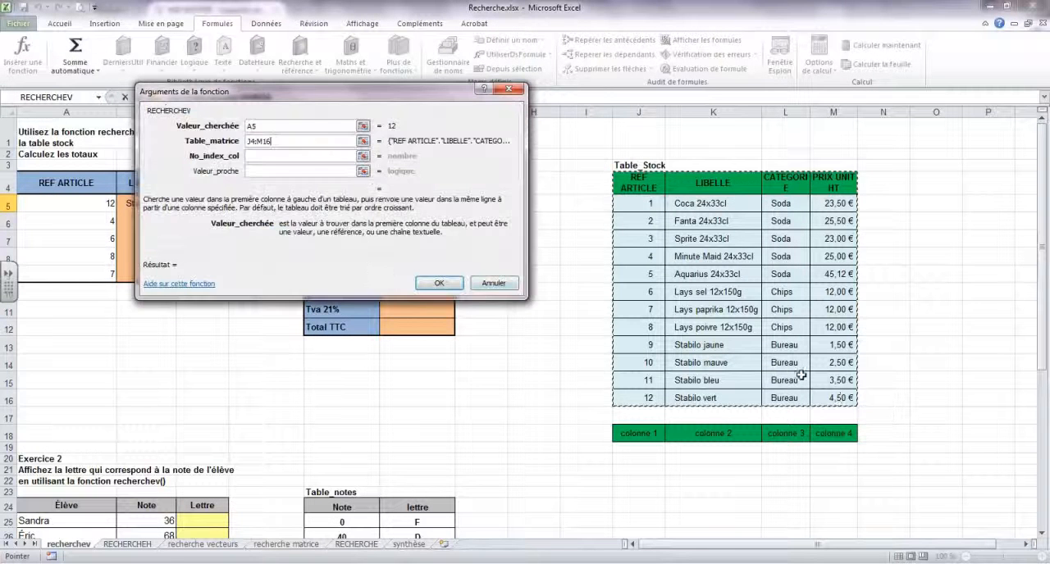
- Set the column index to 3 and Valeur_proche to faux, and insert the CATEGORIE formula in C5
{"action": "left_click", "coordinate": [259, 156]}
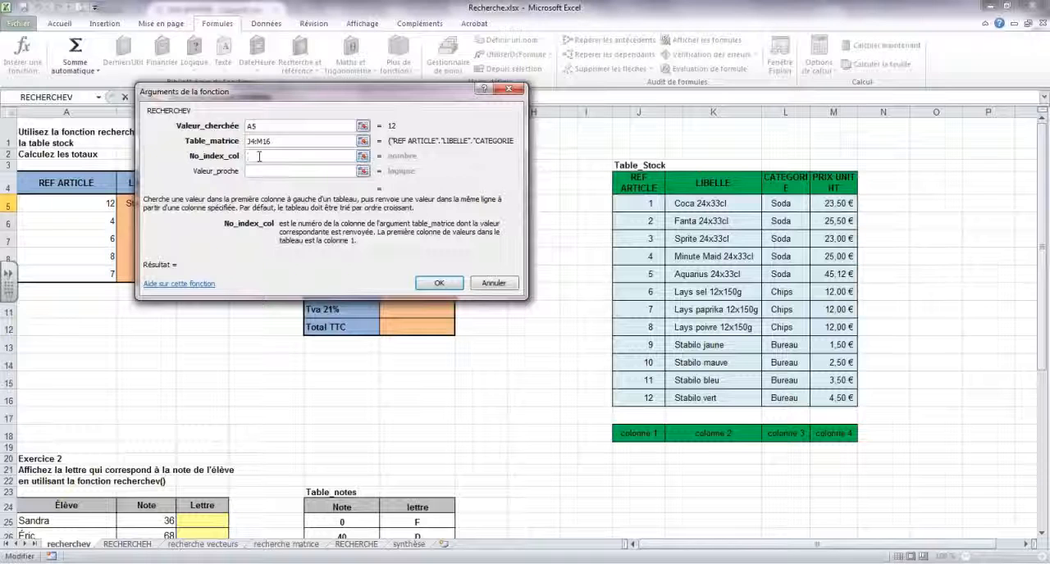
{"action": "left_click_drag", "start_coordinate": [282, 97], "coordinate": [274, 247]}
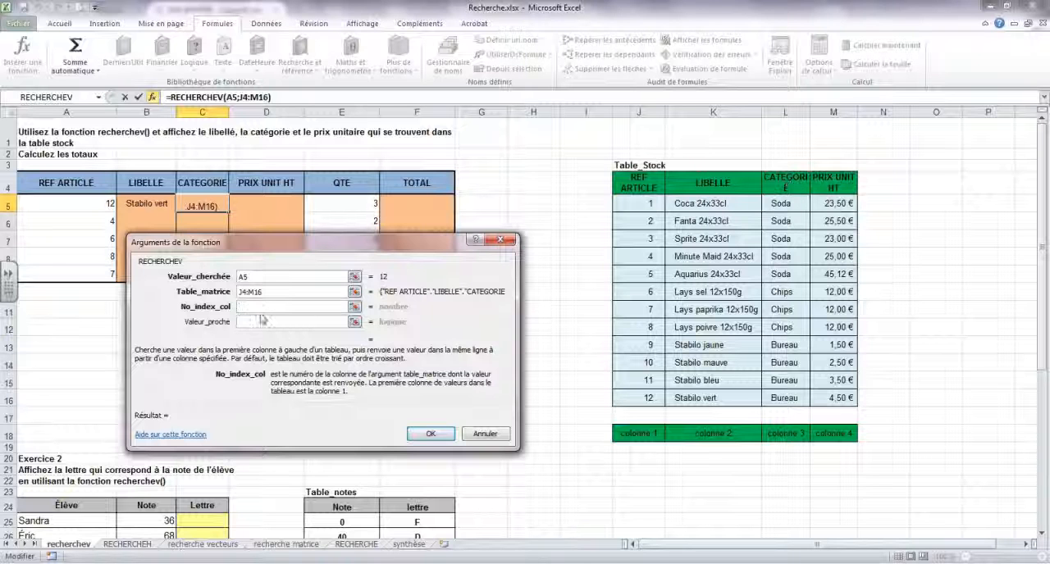
{"action": "type", "text": "3"}
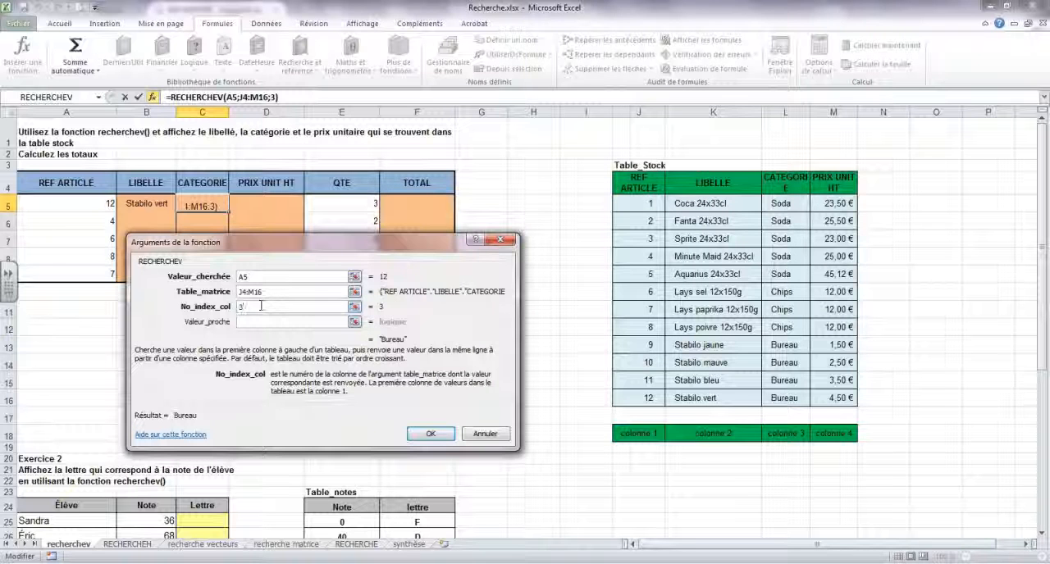
{"action": "left_click", "coordinate": [270, 322]}
{"action": "type", "text": "faux"}
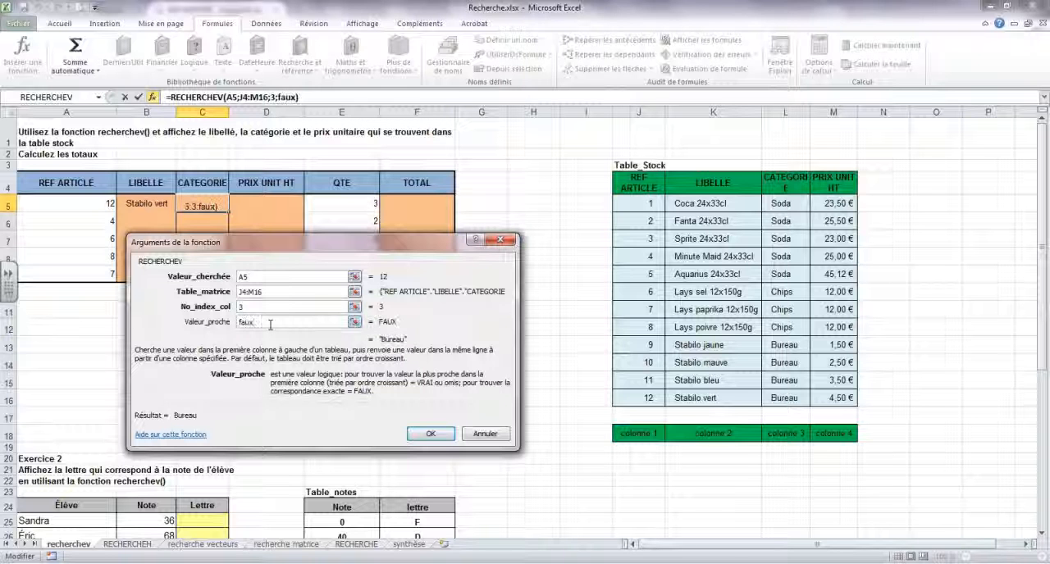
{"action": "left_click", "coordinate": [434, 435]}
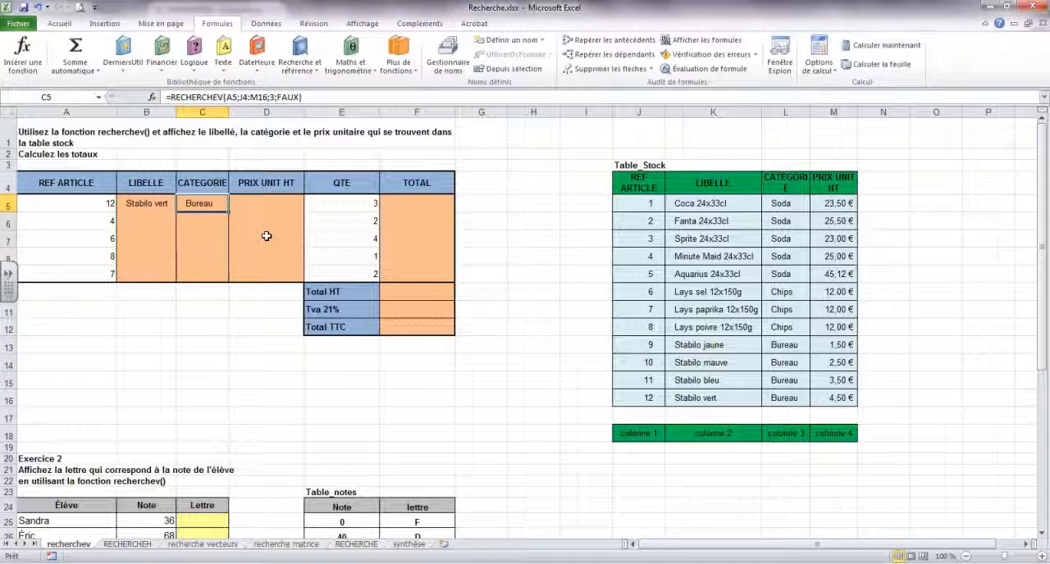
- Start a RECHERCHEV function in D5 under PRIX UNIT HT with lookup value A5 and table range J4:M16
{"action": "left_click", "coordinate": [265, 203]}
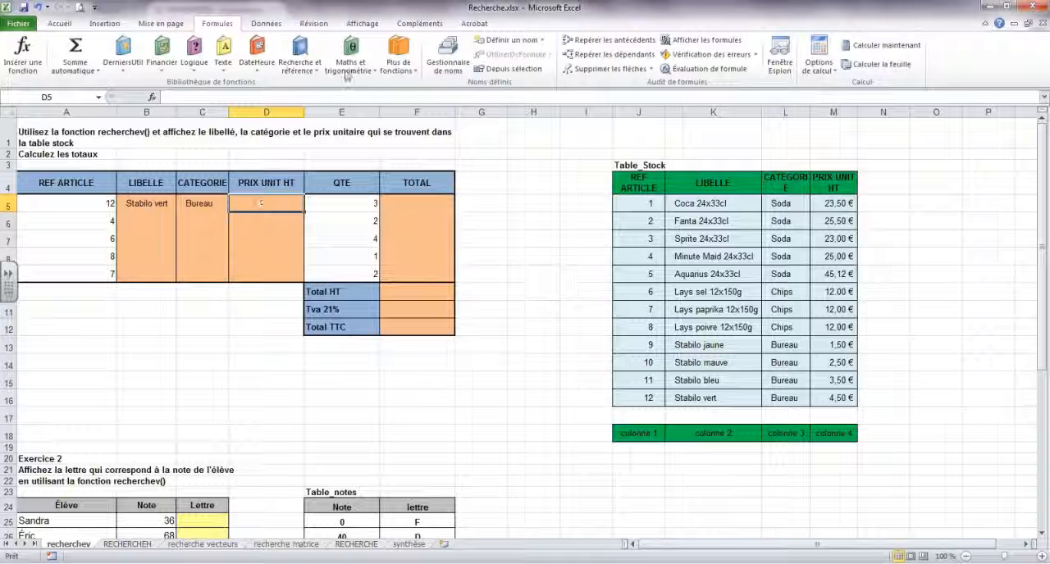
{"action": "left_click", "coordinate": [300, 59]}
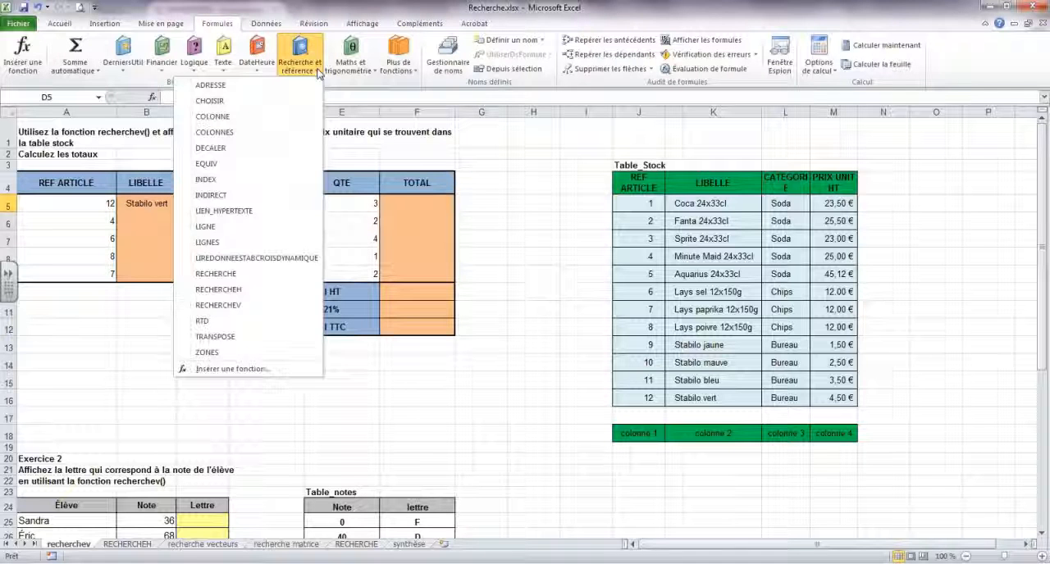
{"action": "left_click", "coordinate": [243, 305]}
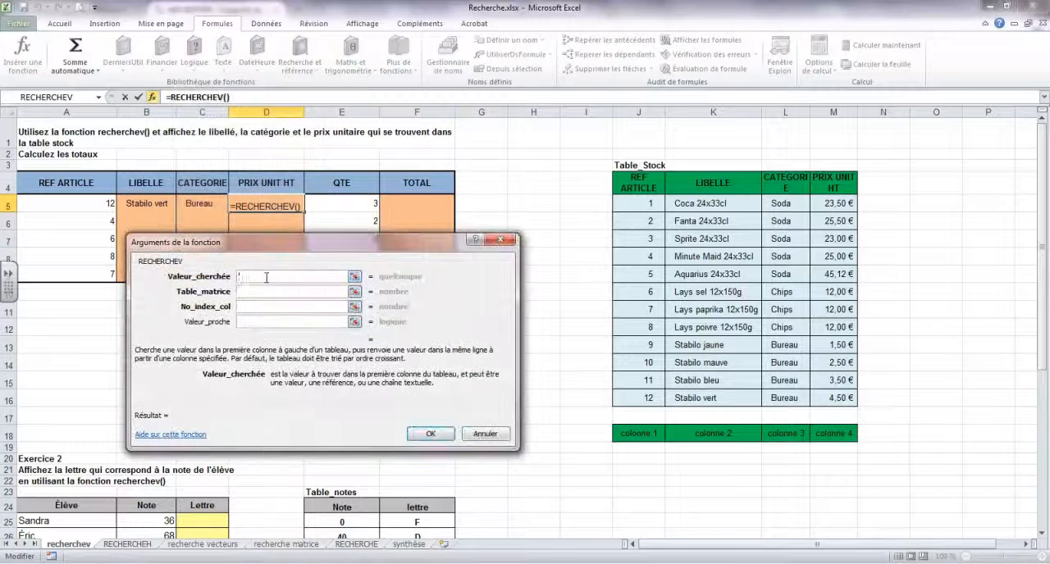
{"action": "left_click", "coordinate": [90, 207]}
{"action": "left_click", "coordinate": [260, 291]}
{"action": "left_click_drag", "start_coordinate": [636, 182], "coordinate": [829, 392]}
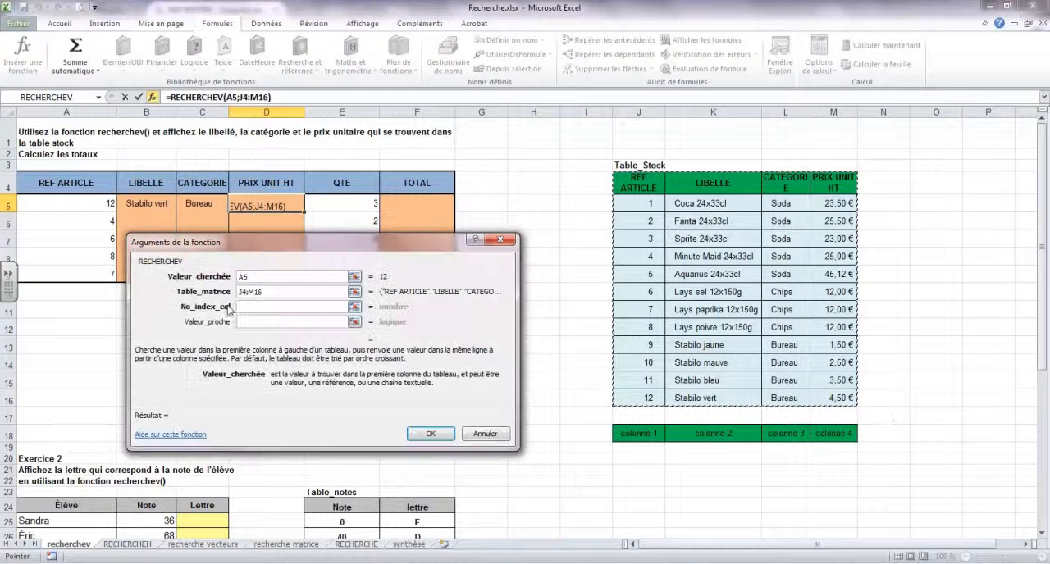
- Set the column index to 4 and Valeur_proche to faux, and insert the PRIX UNIT HT formula in D5
{"action": "left_click", "coordinate": [255, 307]}
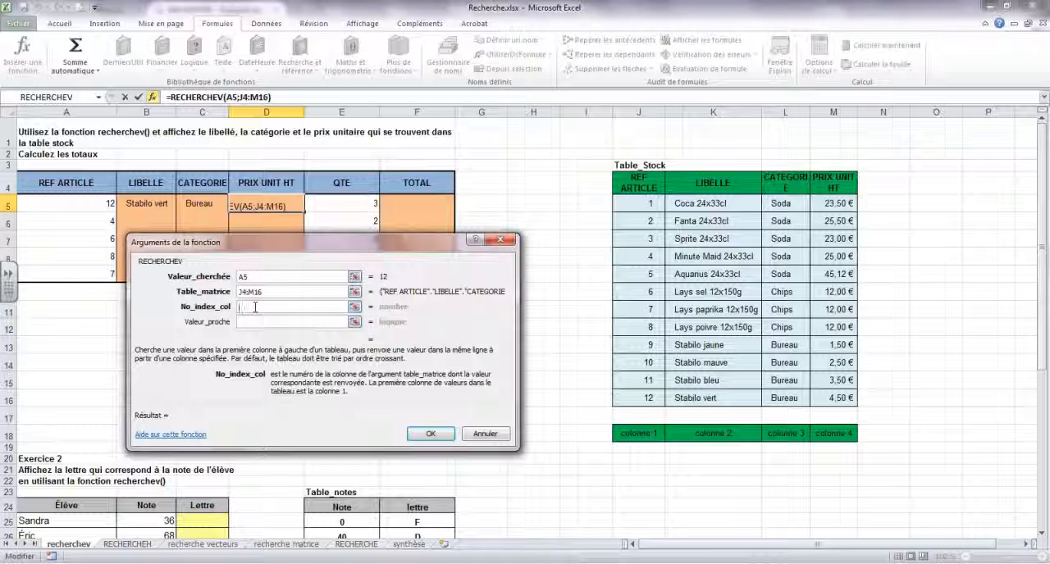
{"action": "type", "text": "4"}
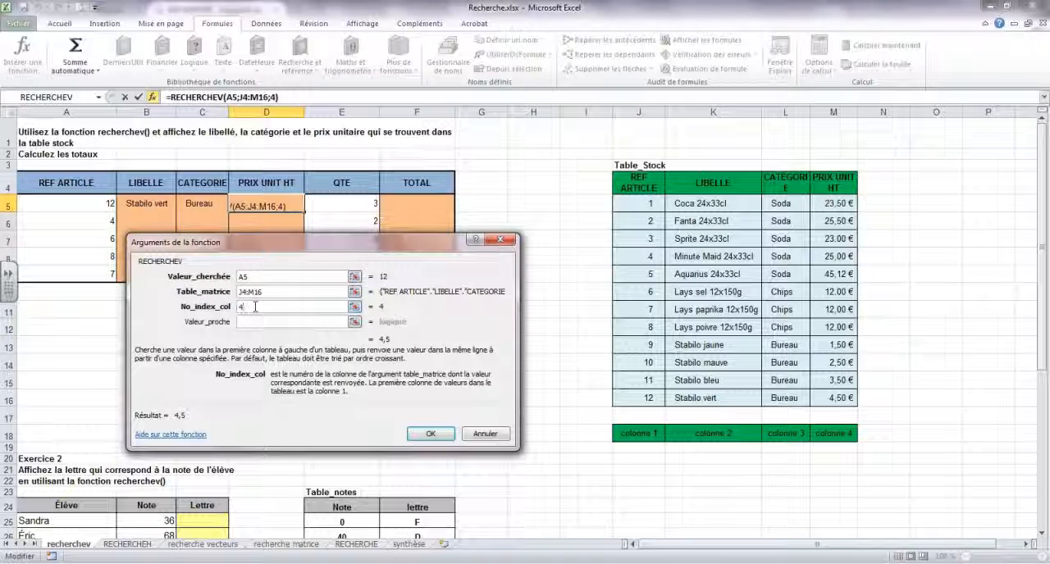
{"action": "left_click", "coordinate": [266, 322]}
{"action": "type", "text": "faux"}
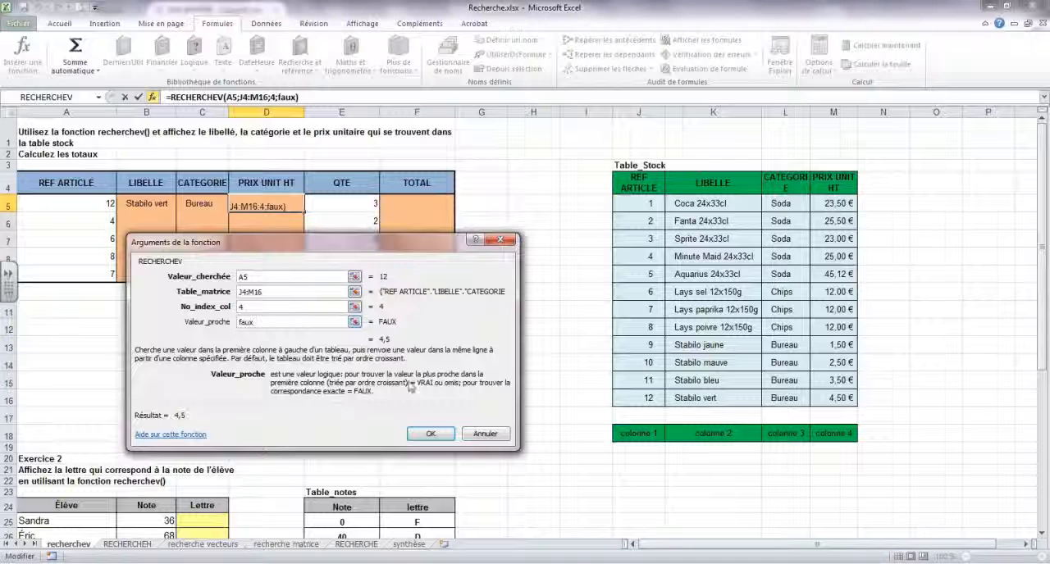
{"action": "left_click", "coordinate": [430, 434]}
- Calculate the first article's TOTAL in F5 by multiplying quantity E5 by unit price D5
{"action": "left_click", "coordinate": [418, 208]}
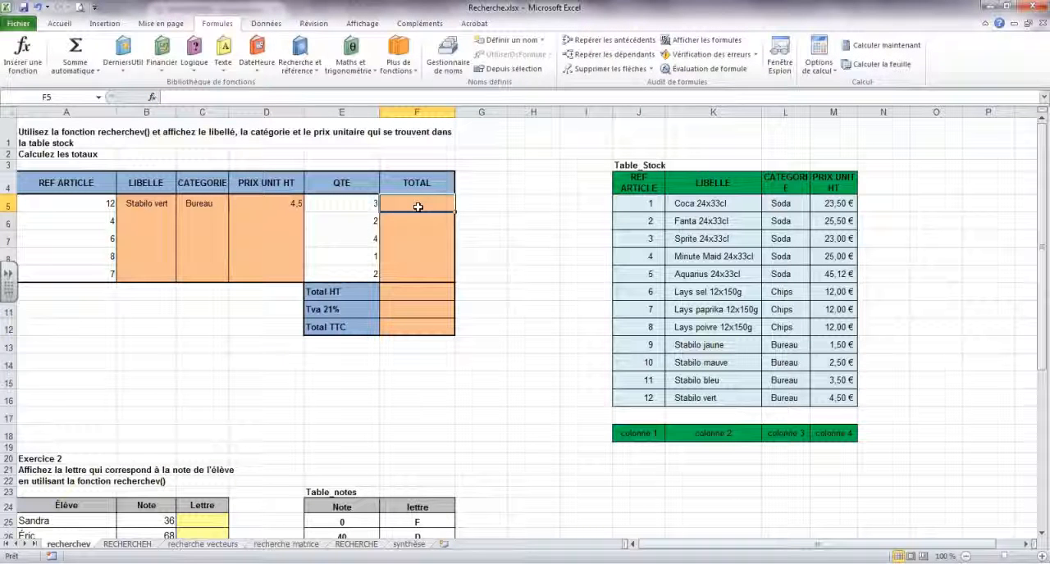
{"action": "type", "text": "="}
{"action": "left_click", "coordinate": [344, 205]}
{"action": "type", "text": "*"}
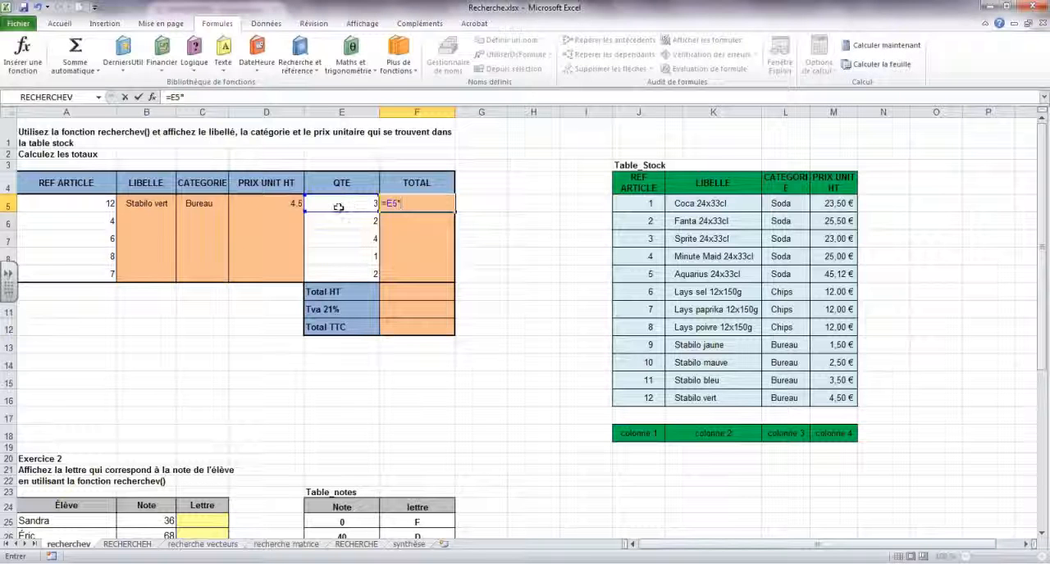
{"action": "left_click", "coordinate": [290, 203]}
{"action": "key", "text": "Return"}
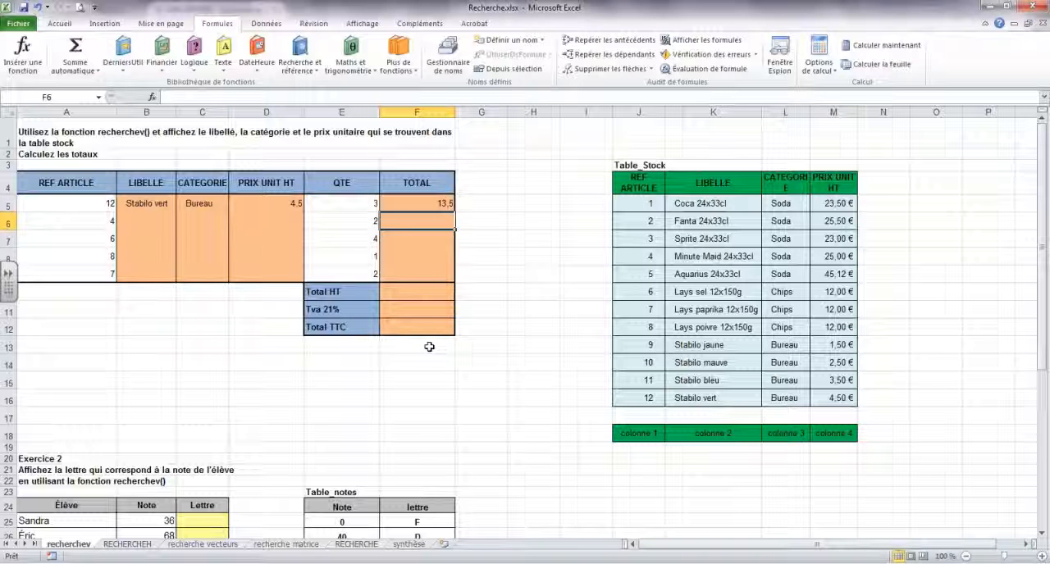
- Start a RECHERCHEV function in C25 under Lettre in Exercice 2, with lookup value B25 and table range E25:F29
{"action": "scroll", "coordinate": [429, 347], "scroll_direction": "down", "scroll_amount": 1}
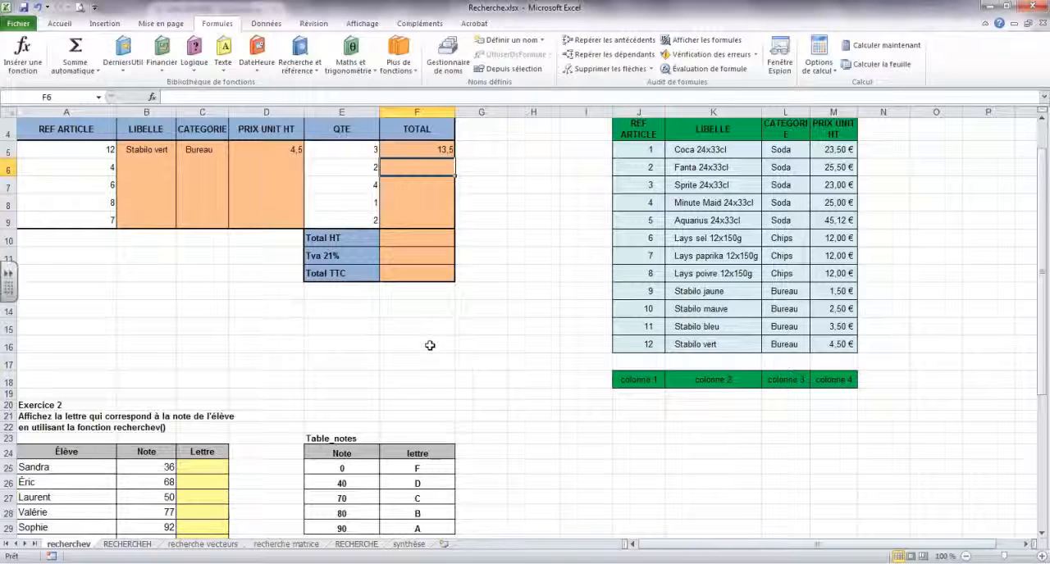
{"action": "scroll", "coordinate": [430, 345], "scroll_direction": "down", "scroll_amount": 1}
{"action": "scroll", "coordinate": [431, 345], "scroll_direction": "down", "scroll_amount": 2}
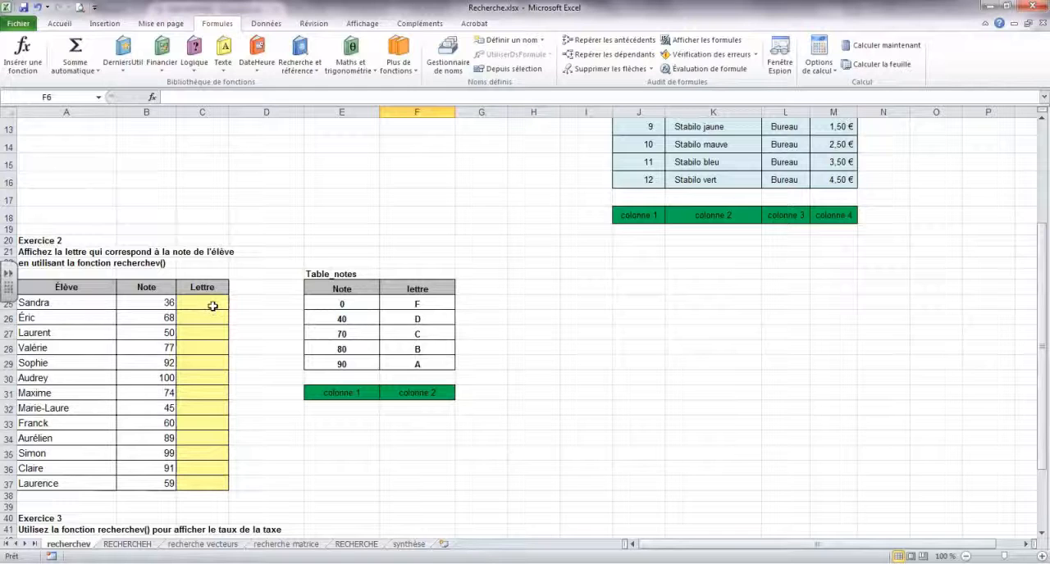
{"action": "scroll", "coordinate": [212, 306], "scroll_direction": "down", "scroll_amount": 1}
{"action": "scroll", "coordinate": [255, 299], "scroll_direction": "down", "scroll_amount": 1}
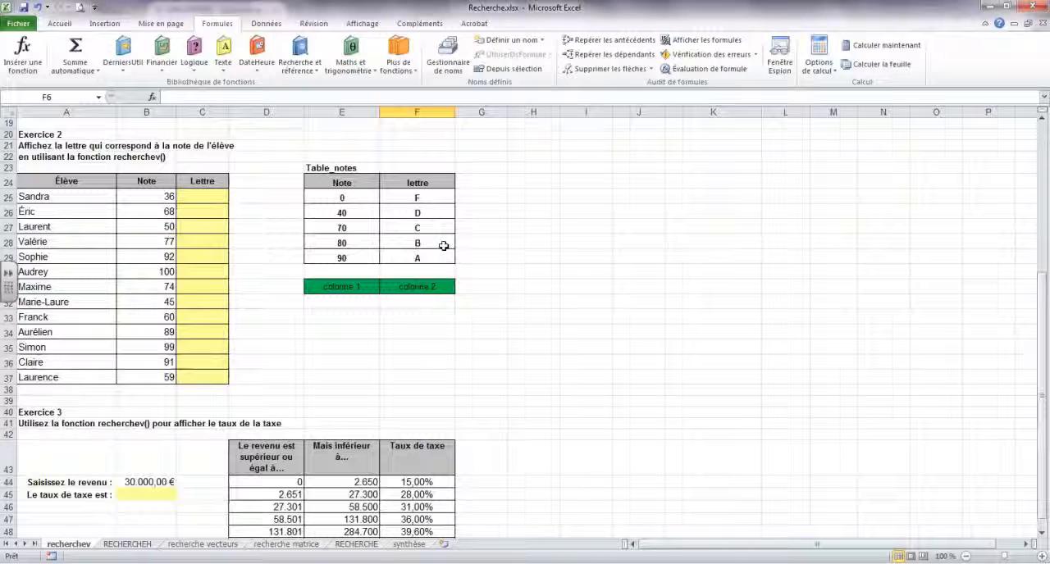
{"action": "left_click", "coordinate": [193, 196]}
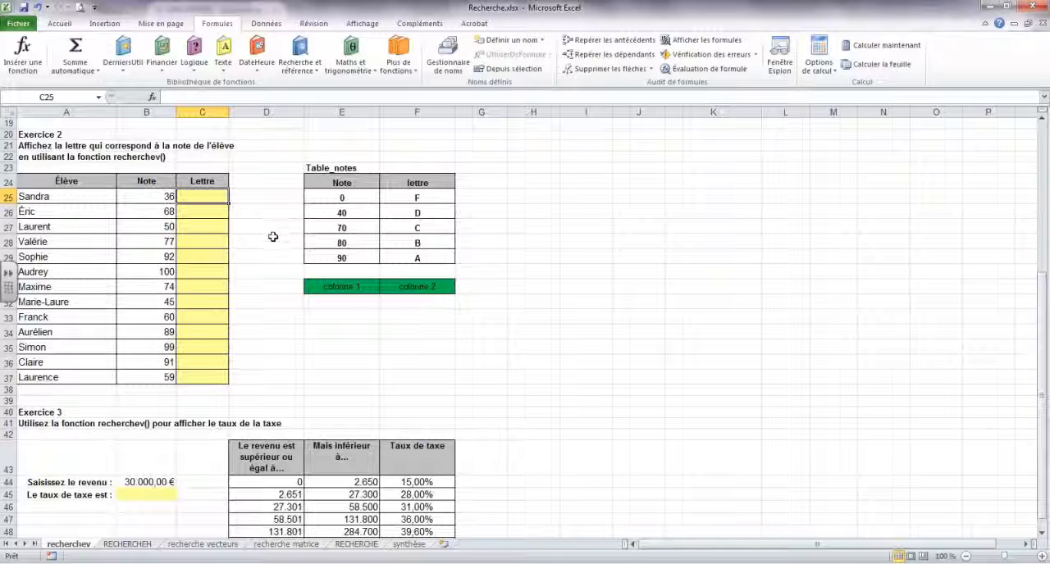
{"action": "left_click", "coordinate": [316, 76]}
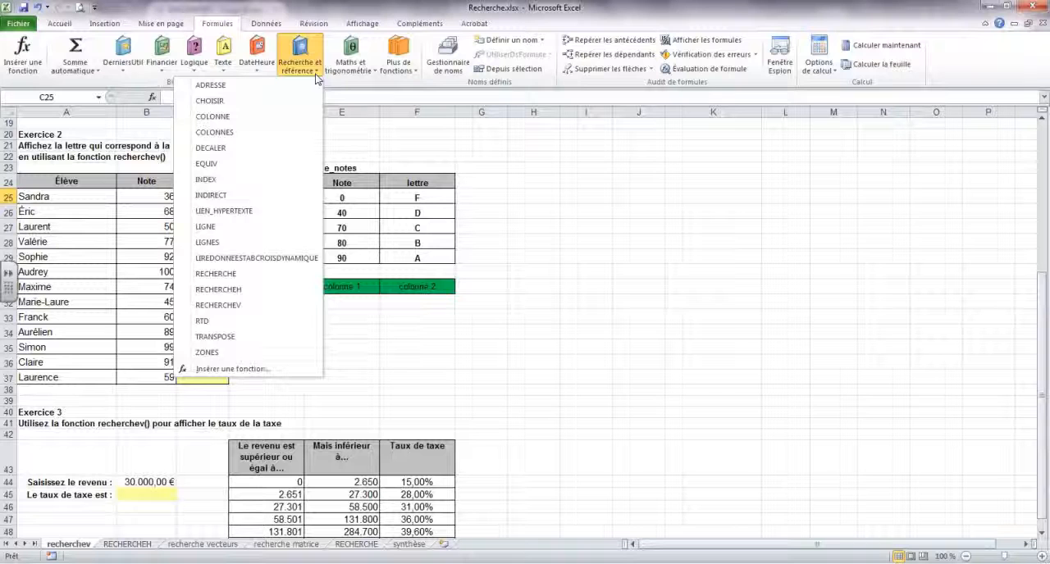
{"action": "left_click", "coordinate": [256, 305]}
{"action": "left_click_drag", "start_coordinate": [252, 243], "coordinate": [267, 346]}
{"action": "left_click", "coordinate": [148, 197]}
{"action": "left_click", "coordinate": [246, 338]}
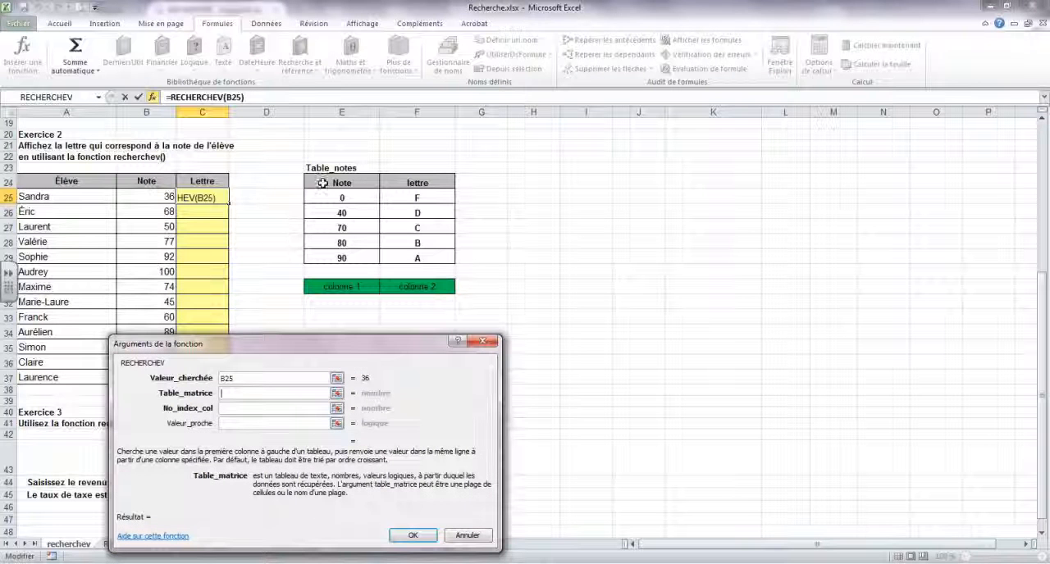
{"action": "left_click_drag", "start_coordinate": [323, 198], "coordinate": [414, 256]}
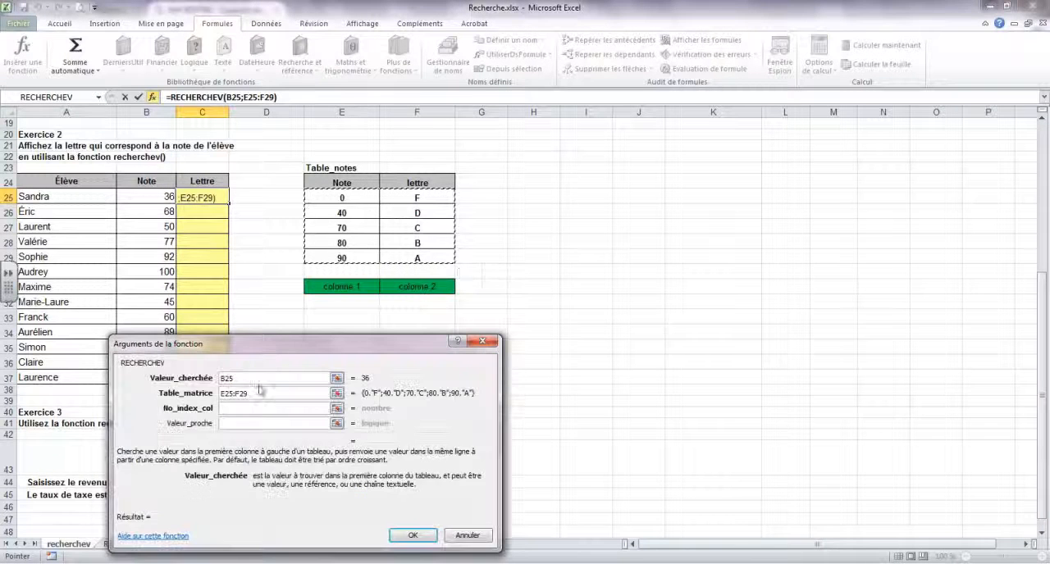
- Set the column index to 2 and try an exact match with Valeur_proche set to faux
{"action": "left_click", "coordinate": [245, 408]}
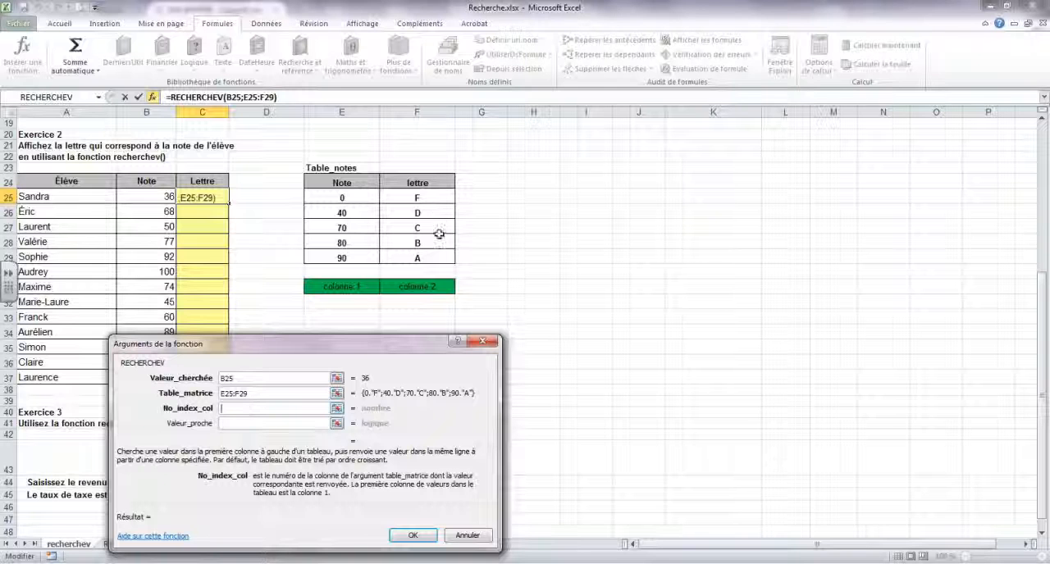
{"action": "type", "text": "2"}
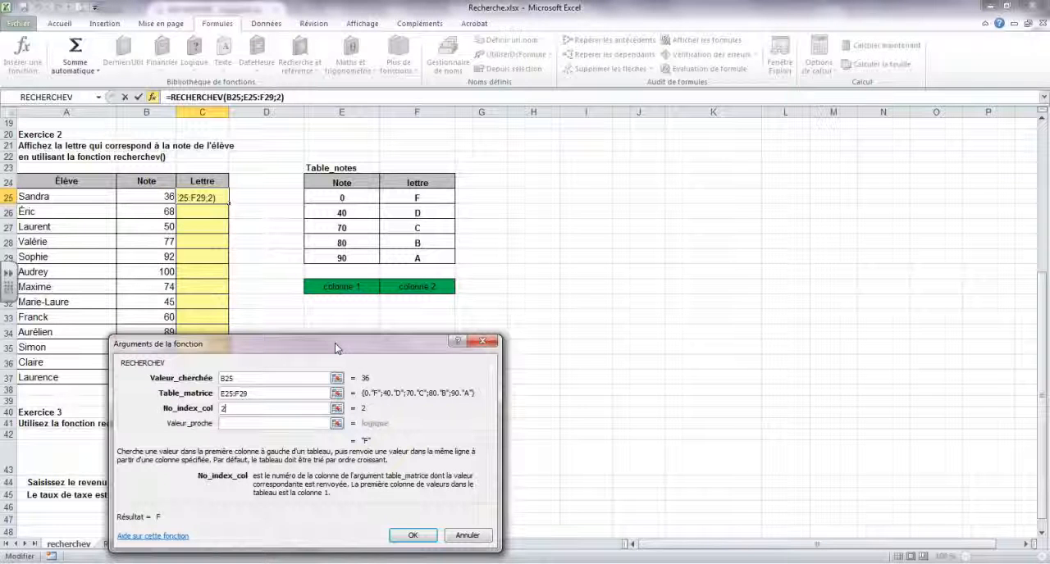
{"action": "left_click", "coordinate": [252, 424]}
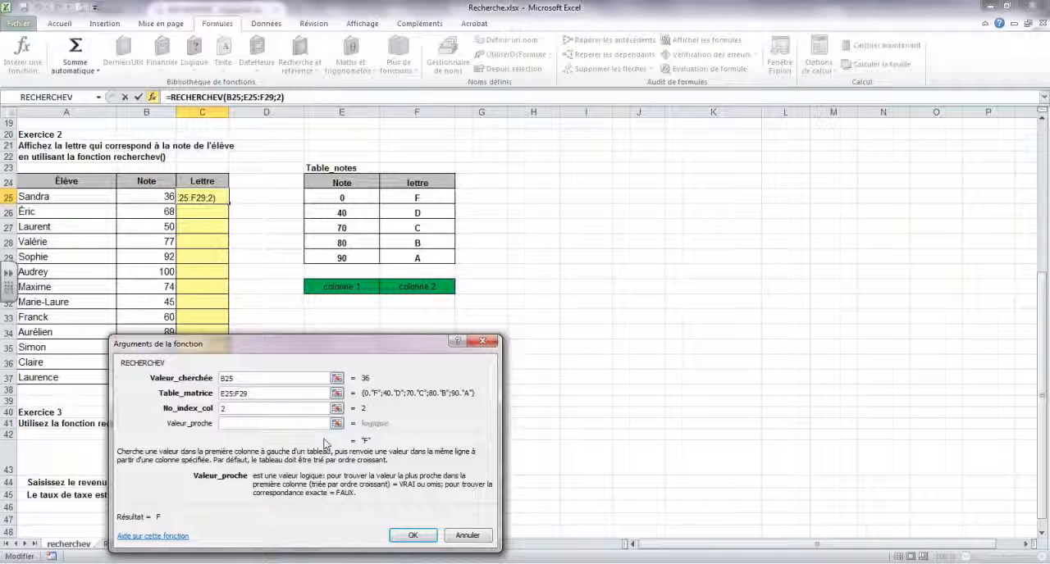
{"action": "type", "text": "faux"}
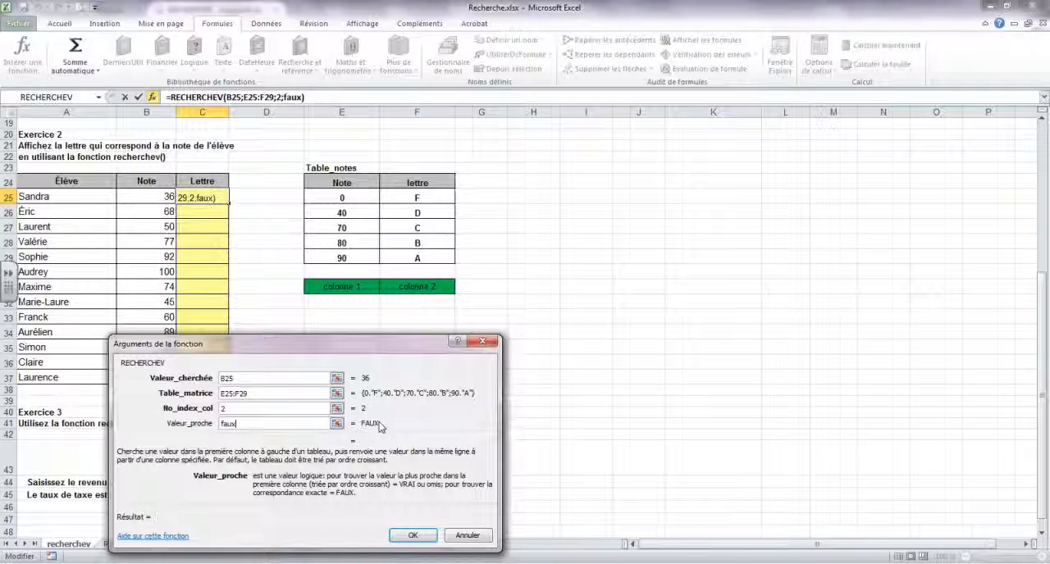
- Change Valeur_proche to vrai for an approximate match and insert the Lettre formula in C25
{"action": "left_click", "coordinate": [279, 408]}
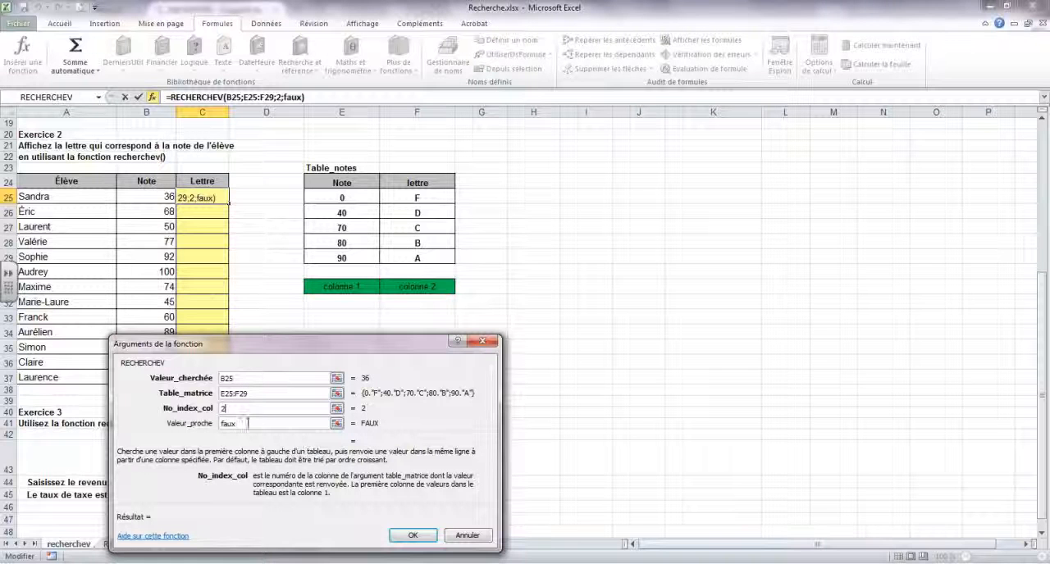
{"action": "key", "text": "Tab"}
{"action": "type", "text": "vrai"}
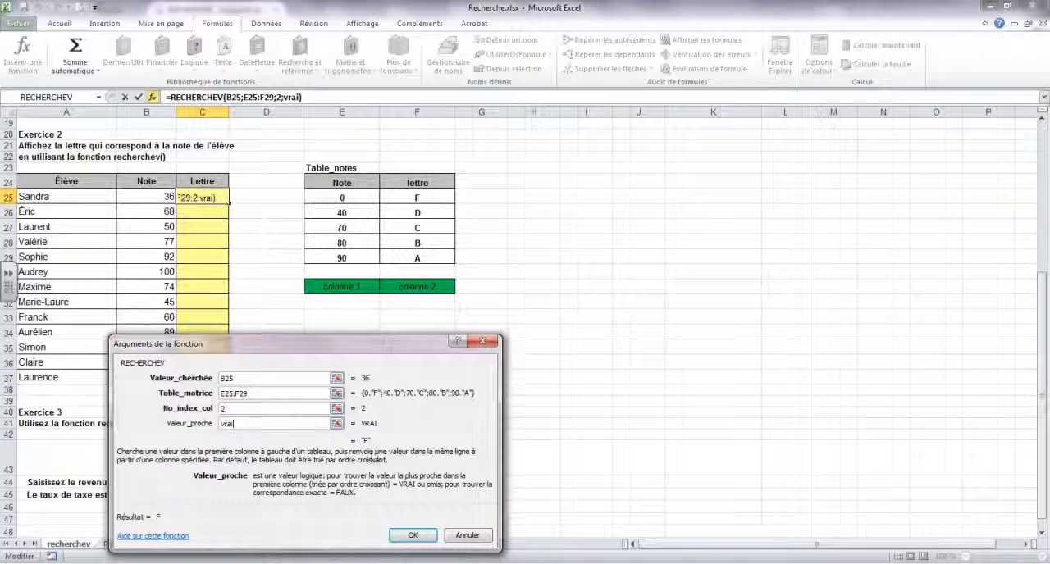
{"action": "left_click", "coordinate": [413, 535]}
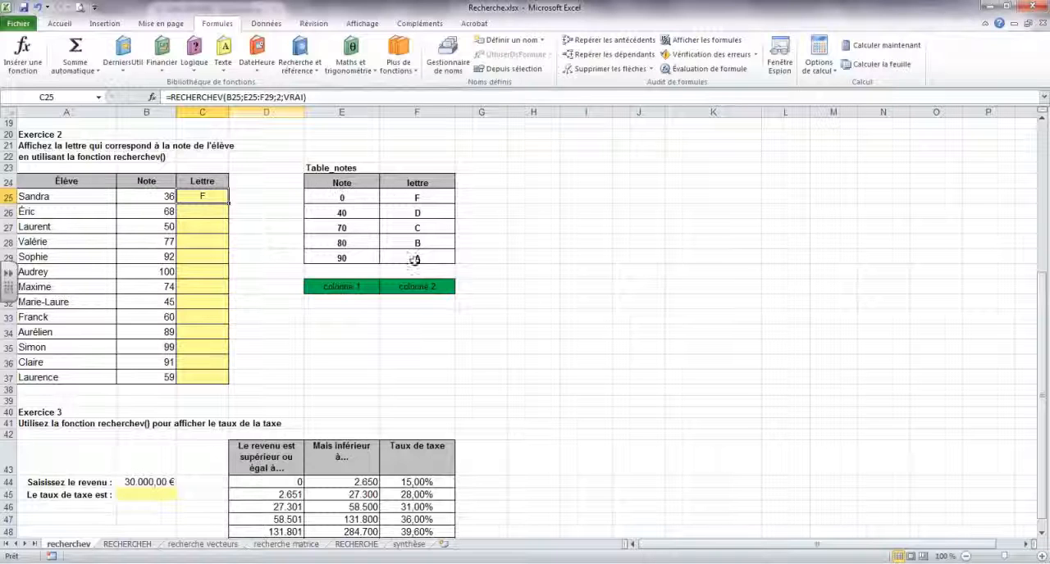
- Make the references B25 and E25 absolute in the C25 formula, as $B$25 and $E$25
{"action": "key", "text": "F2"}
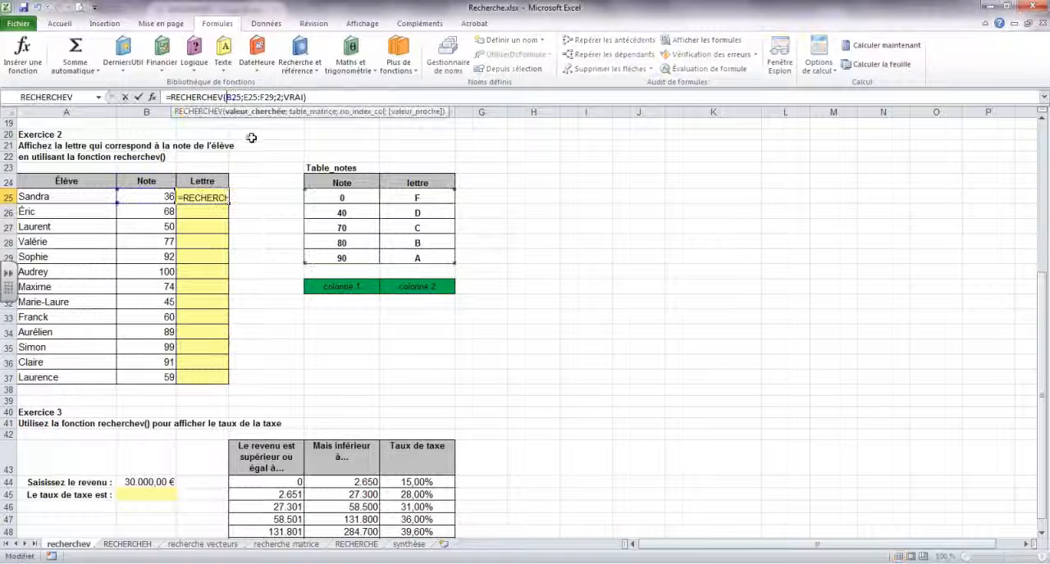
{"action": "left_click", "coordinate": [226, 97]}
{"action": "type", "text": "$"}
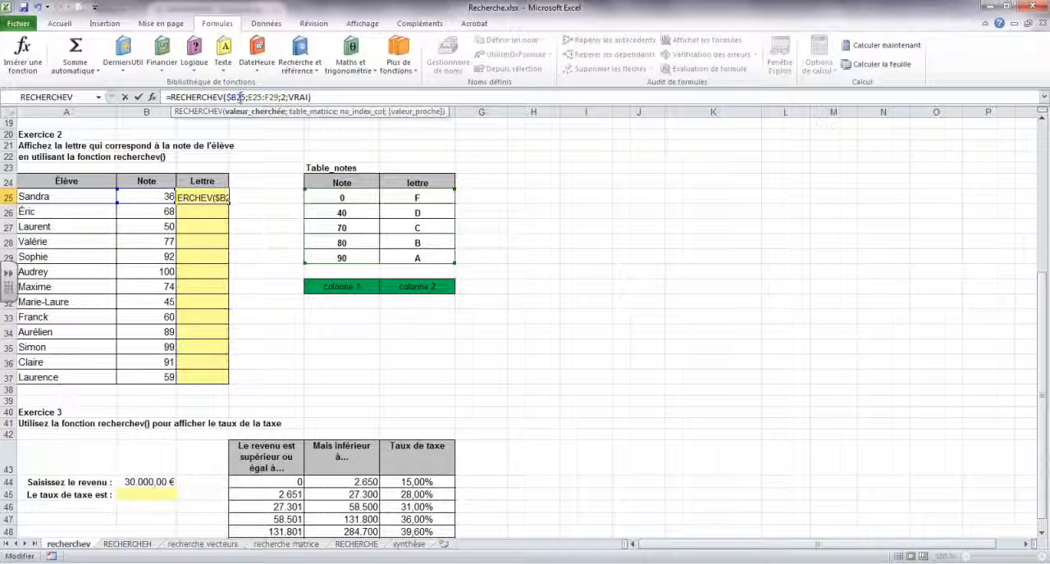
{"action": "left_click", "coordinate": [238, 97]}
{"action": "type", "text": "$"}
{"action": "left_click", "coordinate": [253, 97]}
{"action": "type", "text": "$"}
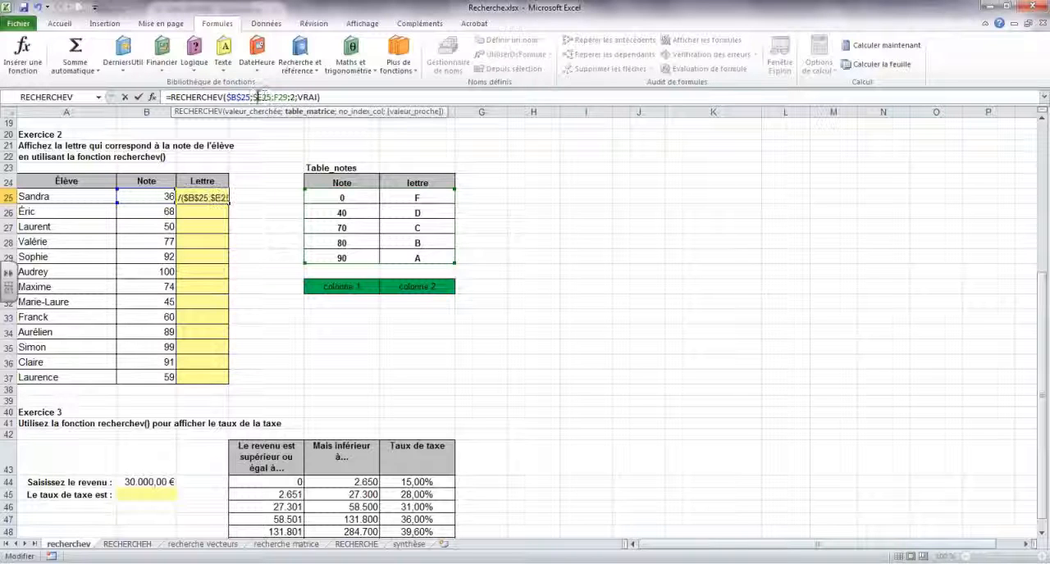
{"action": "left_click", "coordinate": [260, 97]}
{"action": "type", "text": "$"}
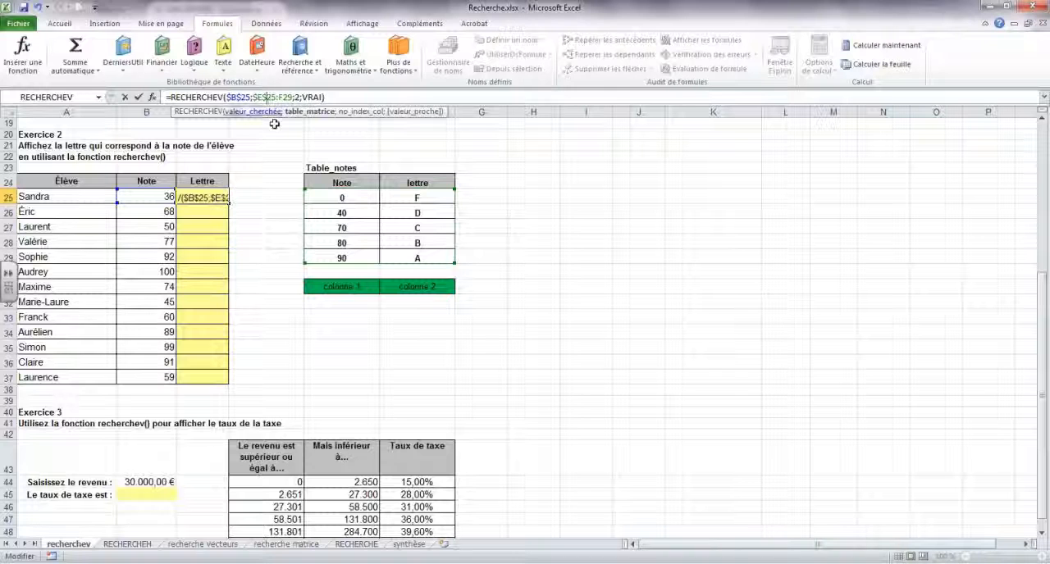
{"action": "key", "text": "Return"}
- Copy the C25 formula down to C37 and inspect the copied formulas in C26 and C27
{"action": "left_click", "coordinate": [218, 198]}
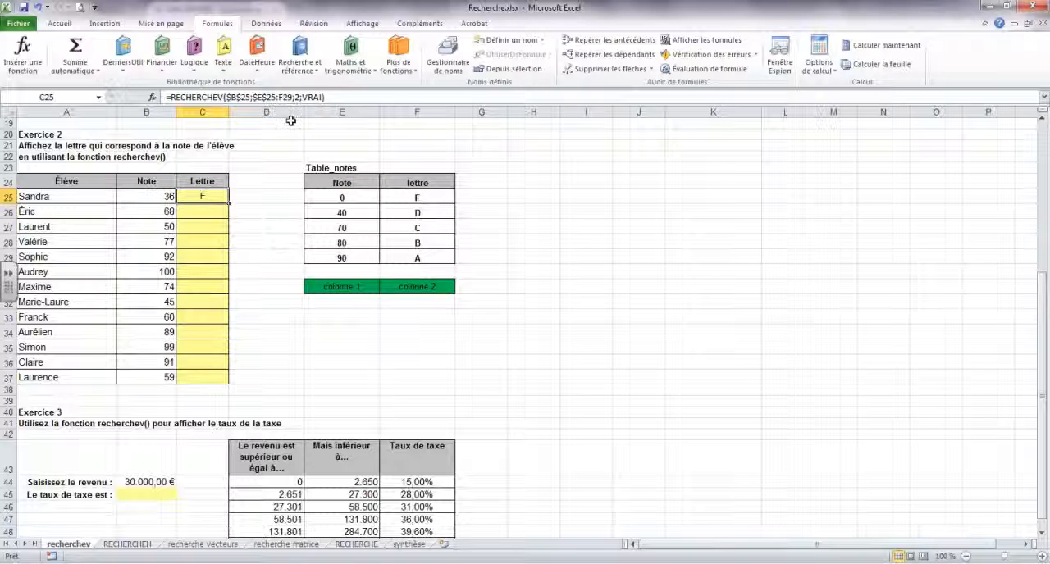
{"action": "left_click_drag", "start_coordinate": [229, 206], "coordinate": [233, 373]}
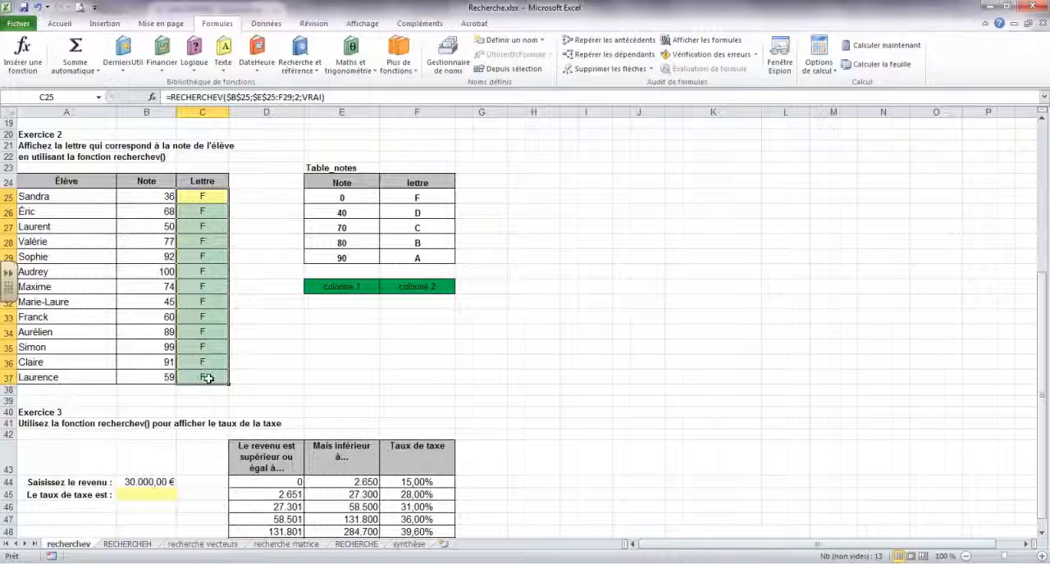
{"action": "left_click", "coordinate": [211, 212]}
{"action": "left_click", "coordinate": [213, 228]}
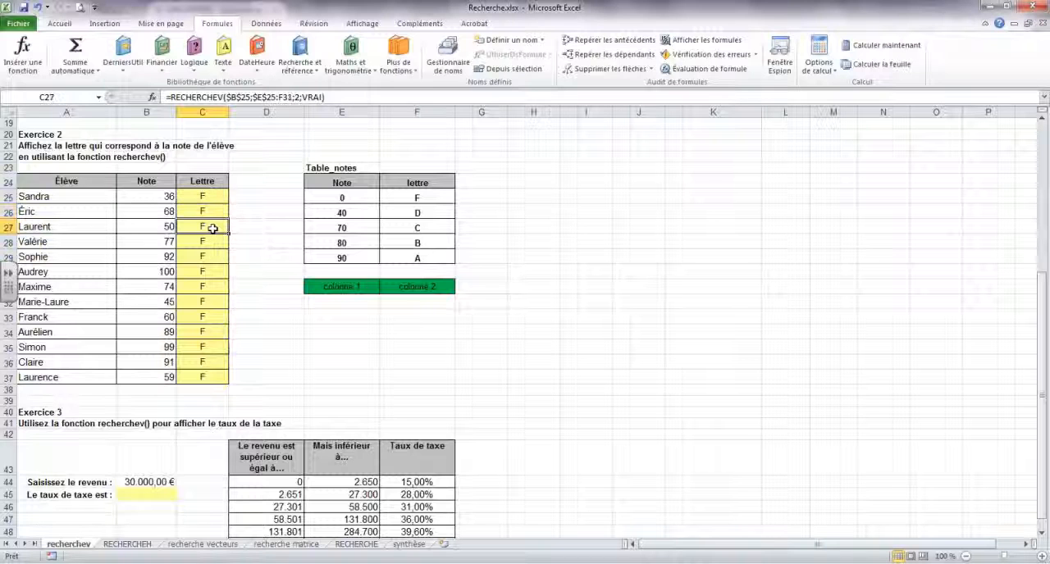
{"action": "left_click", "coordinate": [208, 199]}
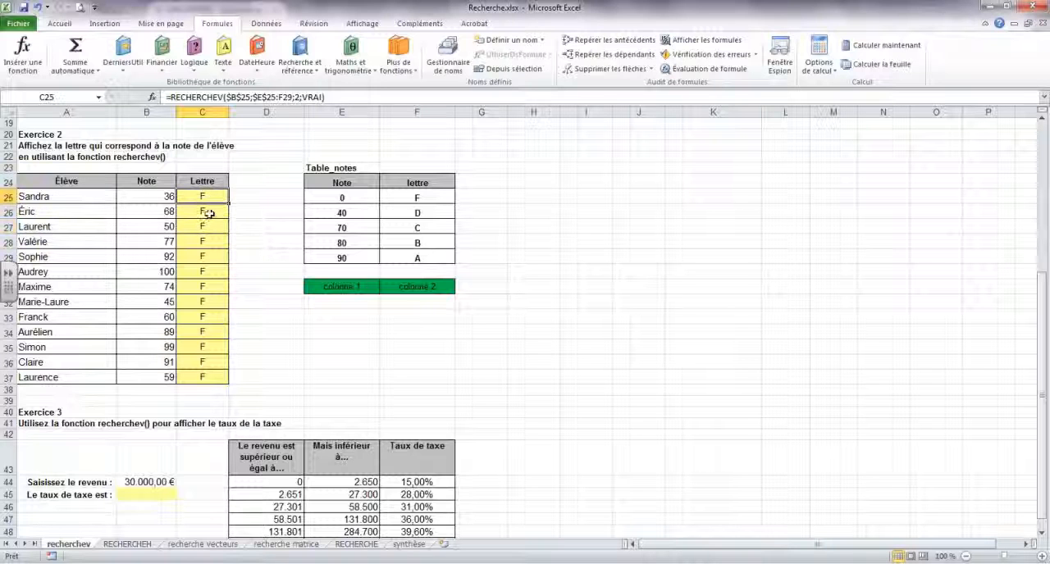
{"action": "left_click", "coordinate": [210, 214]}
{"action": "left_click", "coordinate": [211, 227]}
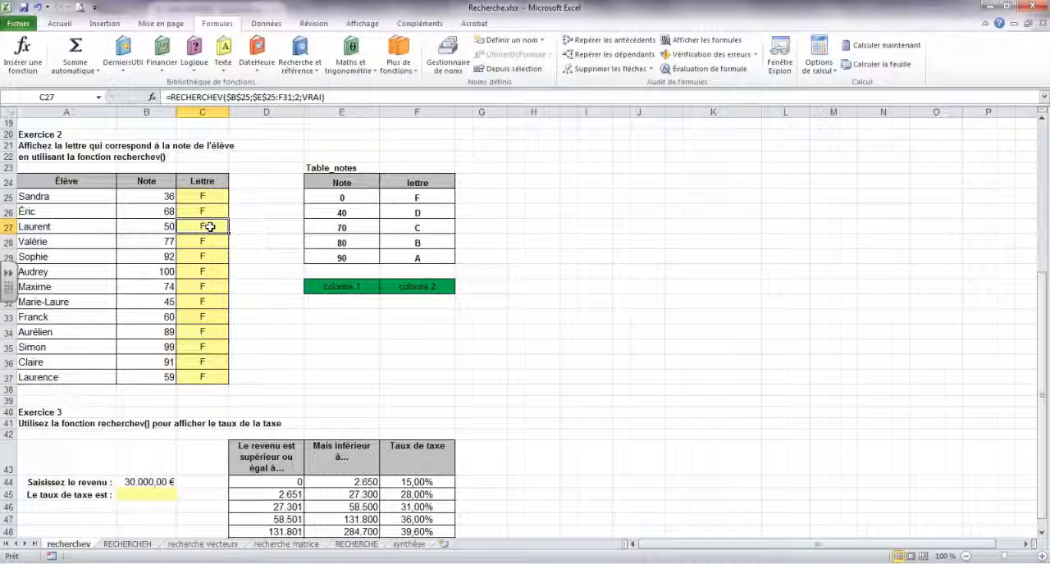
- Make the lookup value in the C25 formula relative again, as B25
{"action": "left_click", "coordinate": [206, 198]}
{"action": "left_click", "coordinate": [243, 97]}
{"action": "left_click", "coordinate": [231, 97]}
{"action": "key", "text": "BackSpace"}
{"action": "left_click", "coordinate": [229, 97]}
{"action": "key", "text": "BackSpace"}
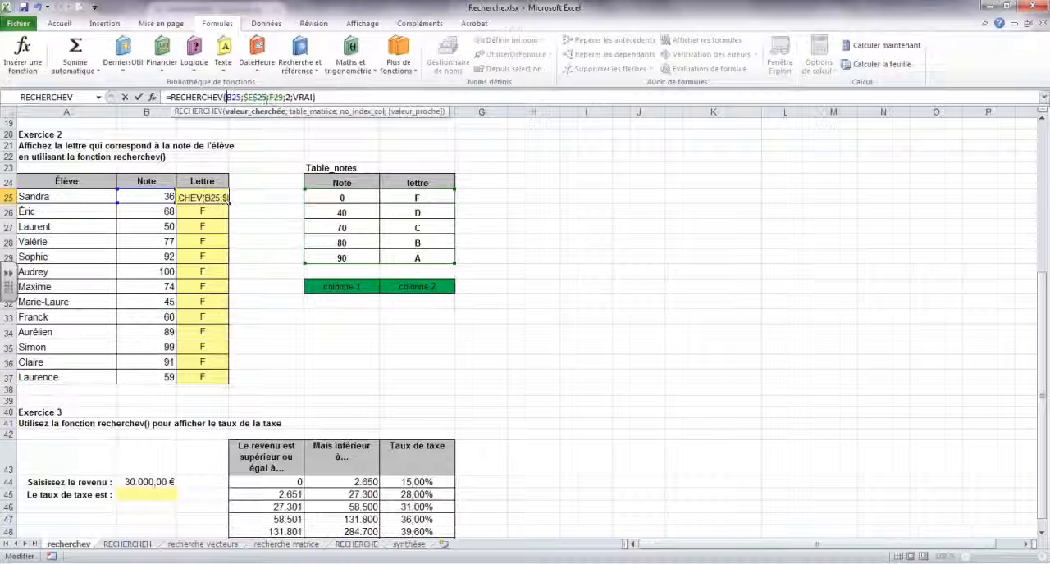
- Lock the end of the table range as $F$29 in C25 and copy the formula down to C37
{"action": "left_click", "coordinate": [269, 97]}
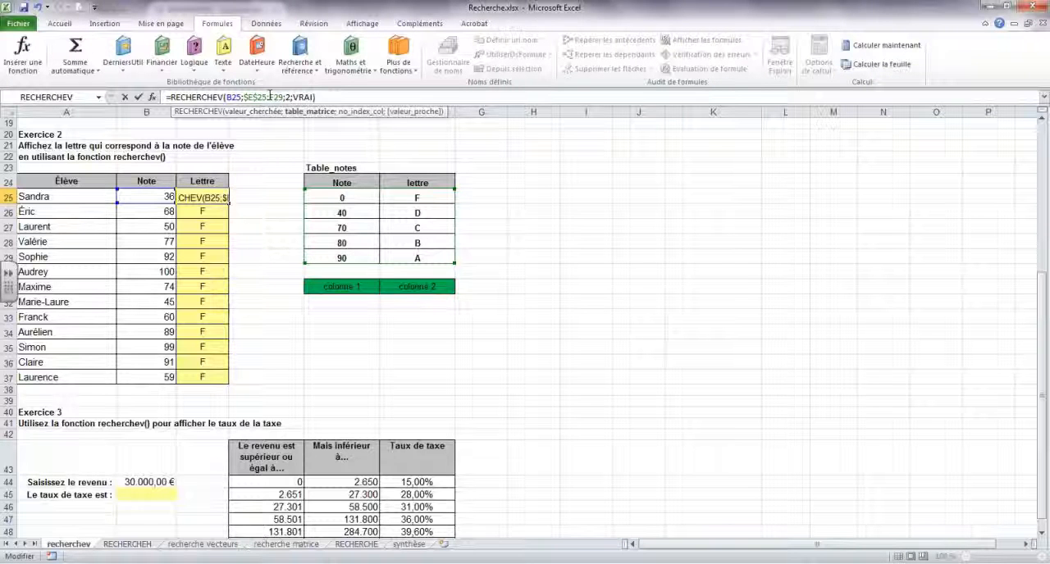
{"action": "type", "text": "$"}
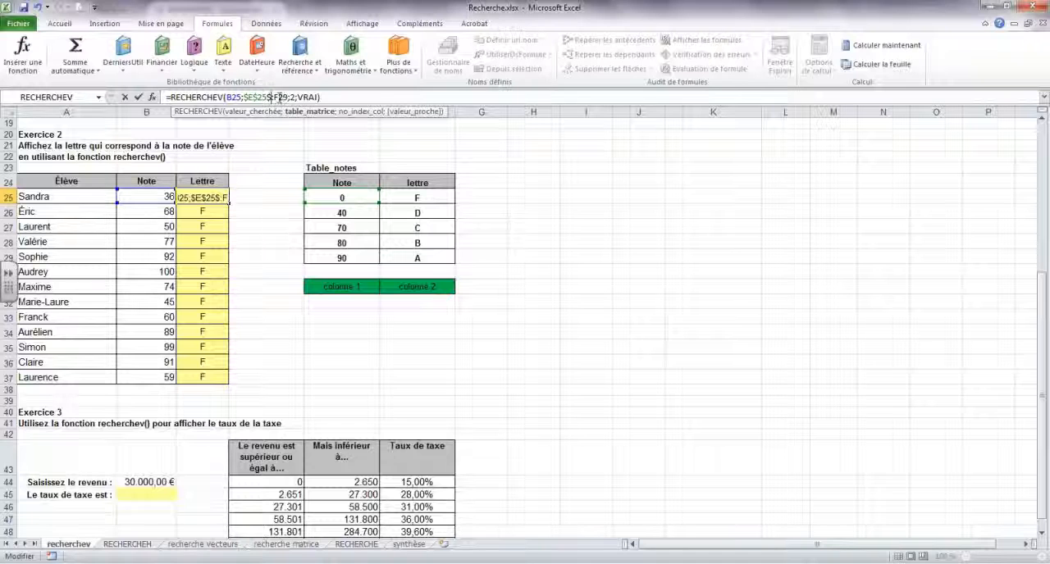
{"action": "key", "text": "BackSpace"}
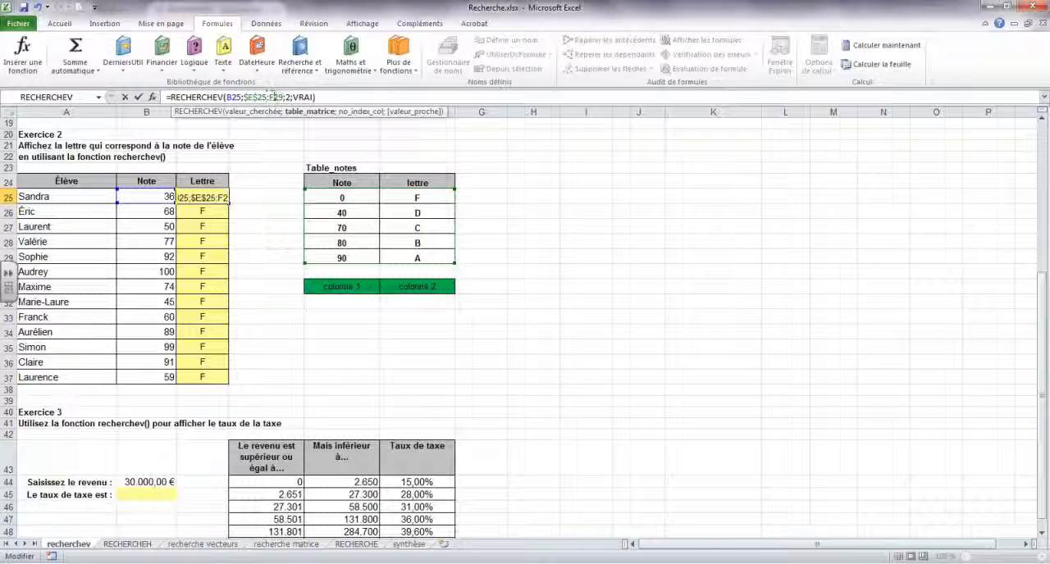
{"action": "type", "text": "$"}
{"action": "left_click", "coordinate": [280, 97]}
{"action": "type", "text": "$F$"}
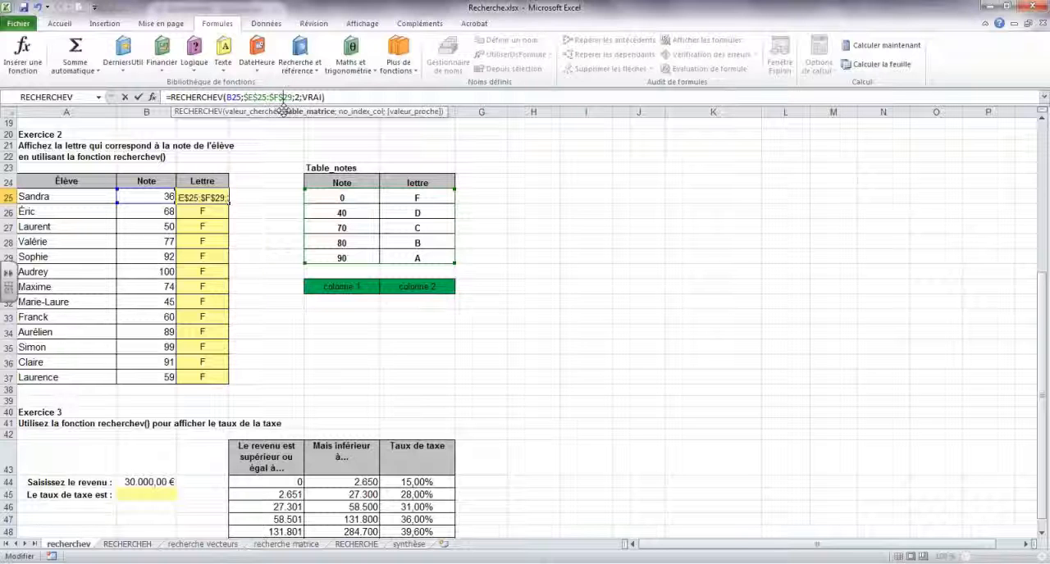
{"action": "key", "text": "Return"}
{"action": "left_click", "coordinate": [203, 197]}
{"action": "left_click_drag", "start_coordinate": [229, 205], "coordinate": [228, 385]}
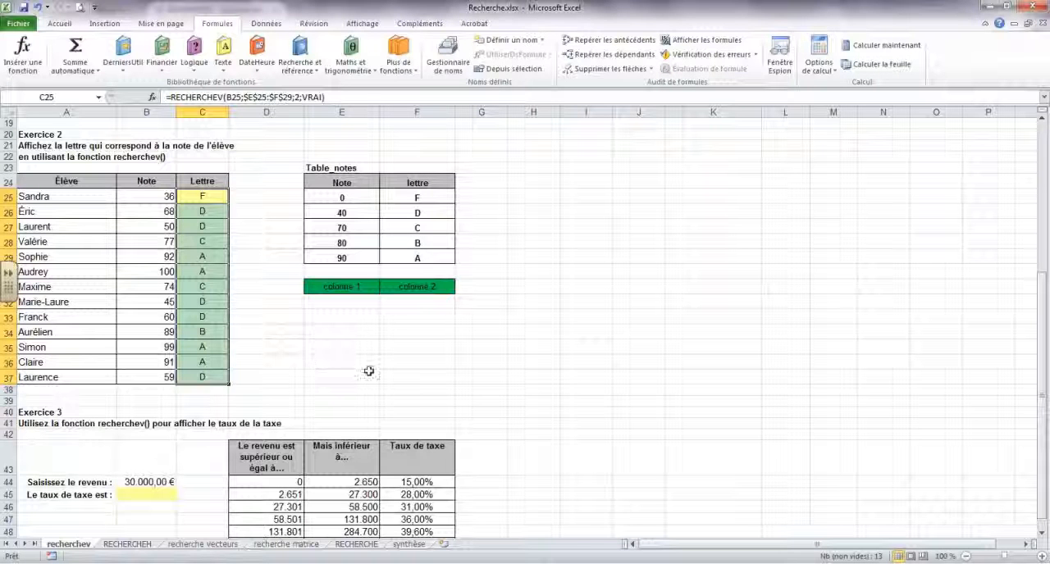
- Inspect the copied grade formulas in C36, C37 and C30, and compare them with the exact-match RECHERCHEV in C5
{"action": "left_click", "coordinate": [200, 363]}
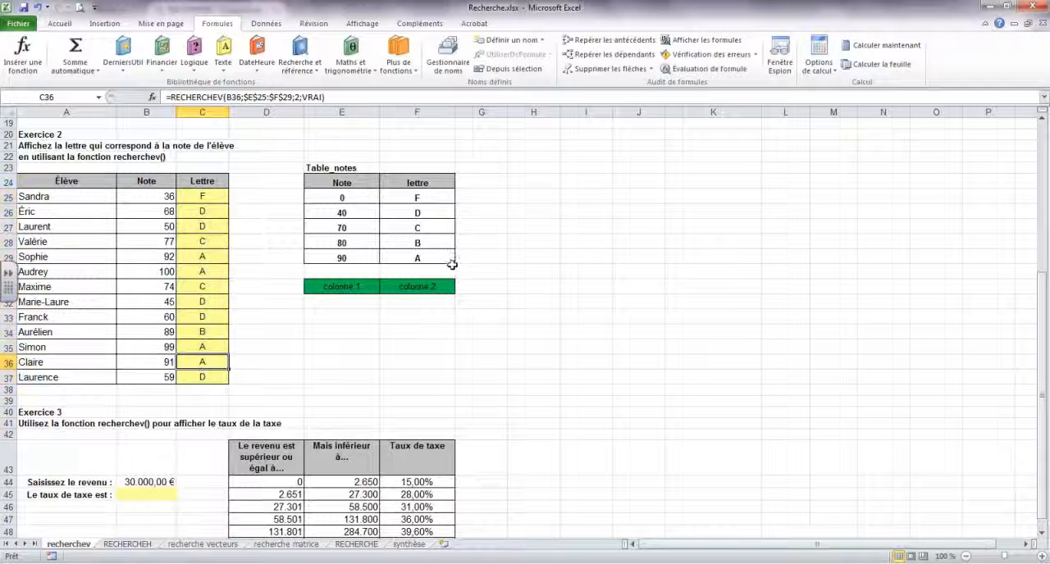
{"action": "left_click", "coordinate": [189, 377]}
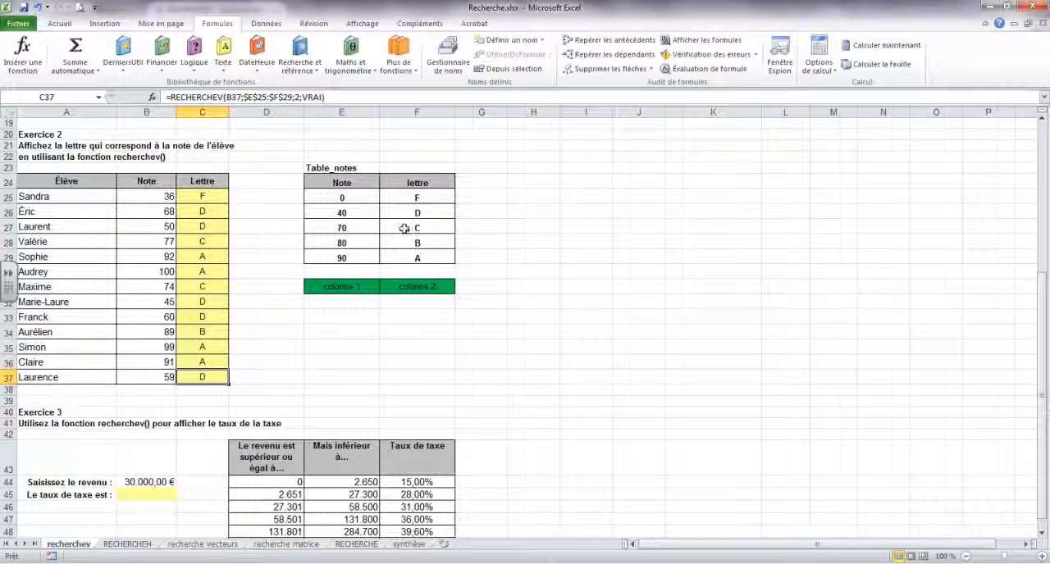
{"action": "left_click", "coordinate": [190, 273]}
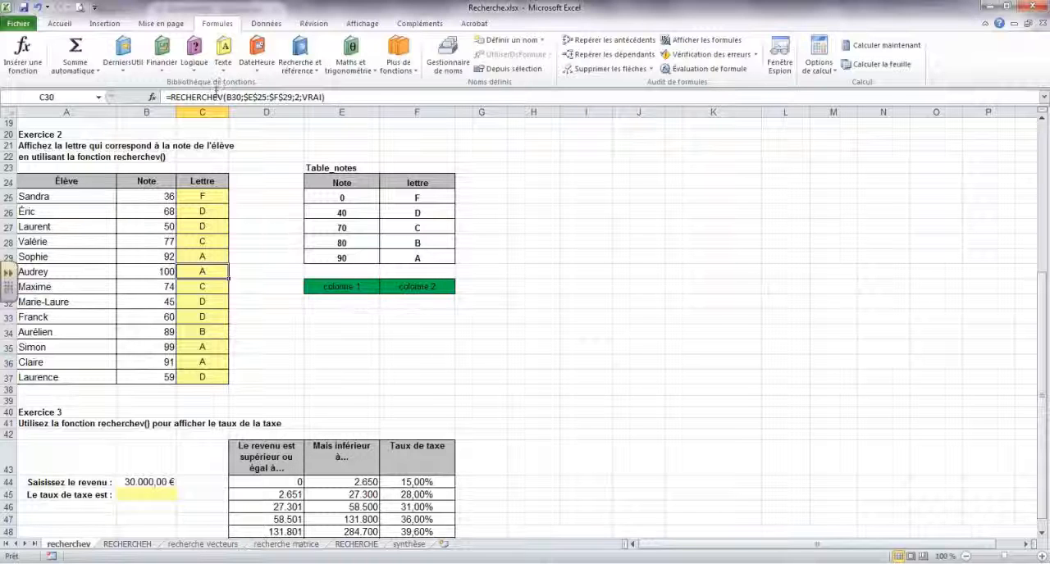
{"action": "scroll", "coordinate": [697, 309], "scroll_direction": "up", "scroll_amount": 5}
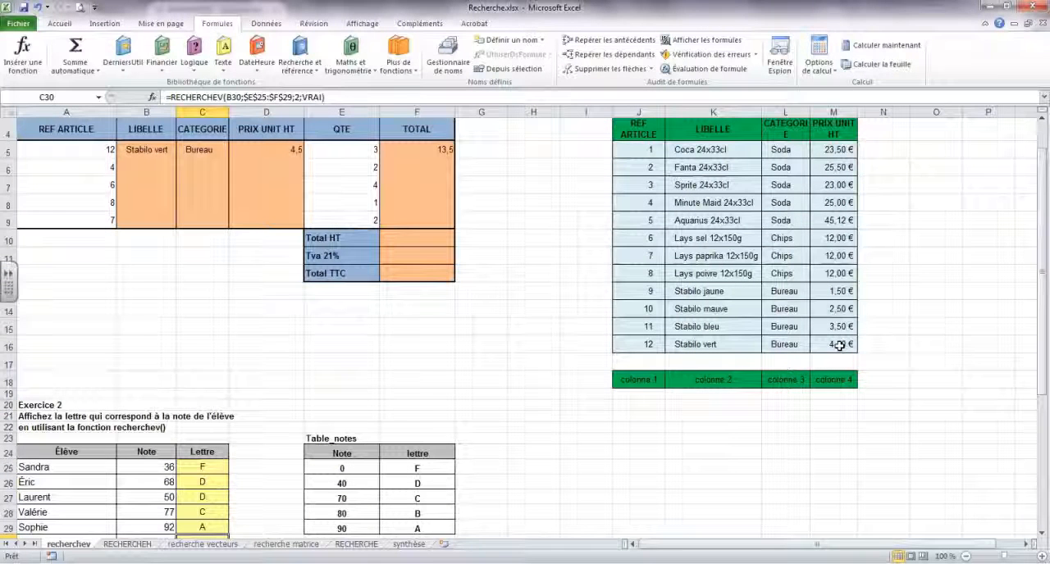
{"action": "left_click", "coordinate": [182, 147]}
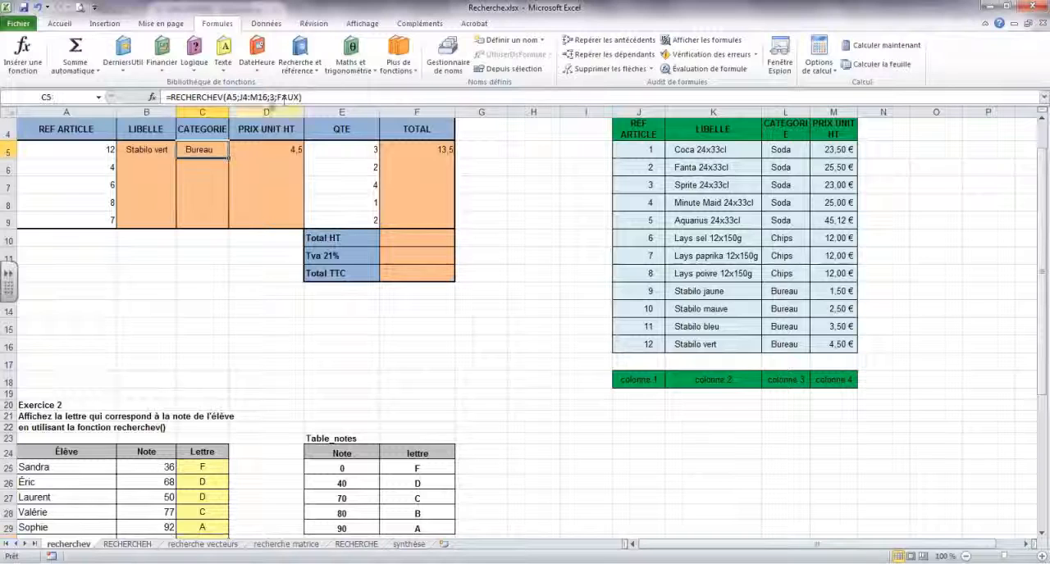
- Start a RECHERCHEV function in B45 of Exercice 3 with lookup value B44 and table range D44:F49
{"action": "scroll", "coordinate": [202, 330], "scroll_direction": "down", "scroll_amount": 8}
{"action": "scroll", "coordinate": [221, 293], "scroll_direction": "down", "scroll_amount": 1}
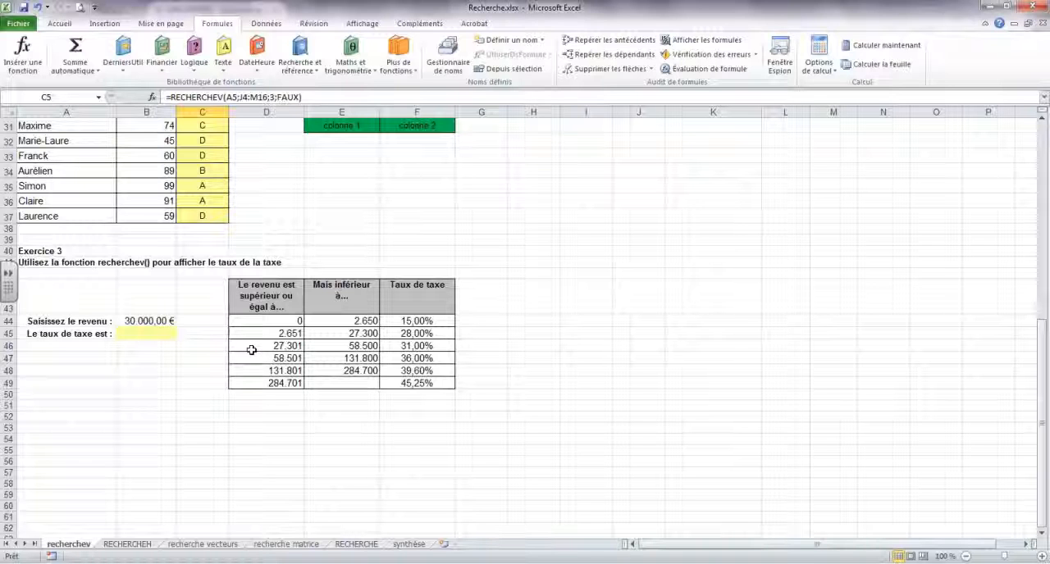
{"action": "left_click", "coordinate": [147, 332]}
{"action": "scroll", "coordinate": [173, 365], "scroll_direction": "down", "scroll_amount": 2}
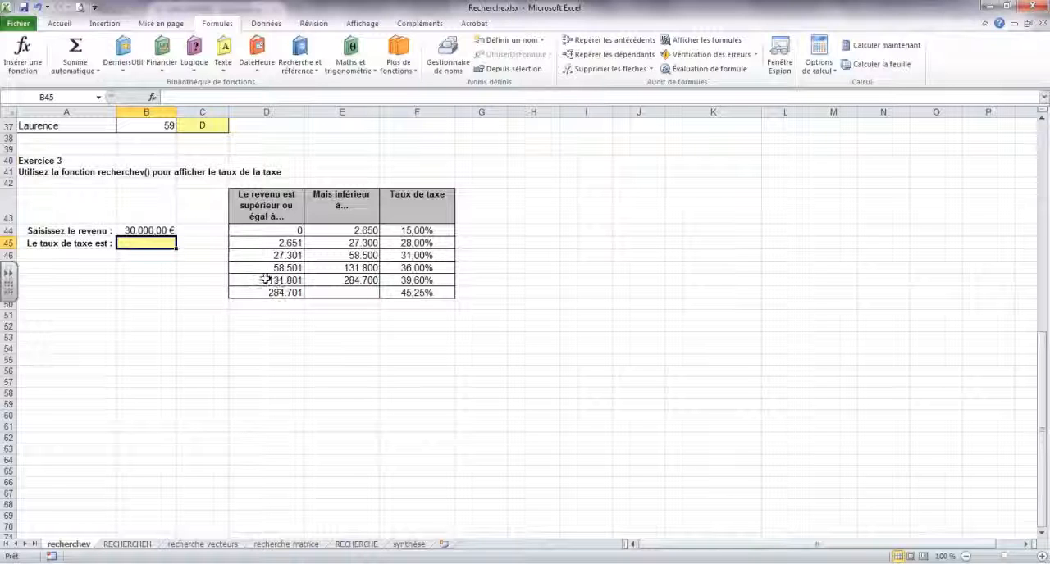
{"action": "left_click", "coordinate": [310, 66]}
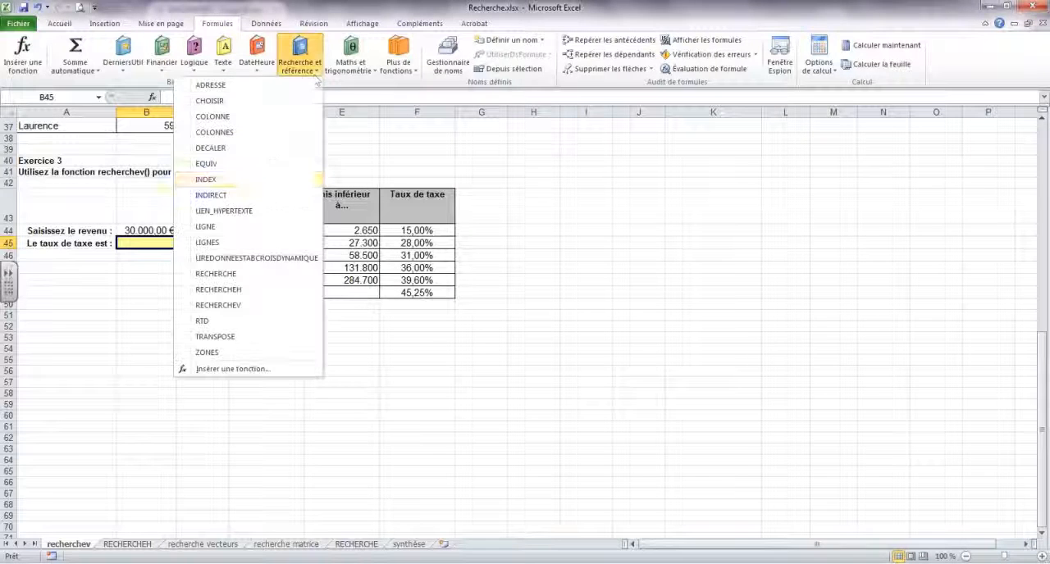
{"action": "left_click", "coordinate": [216, 305]}
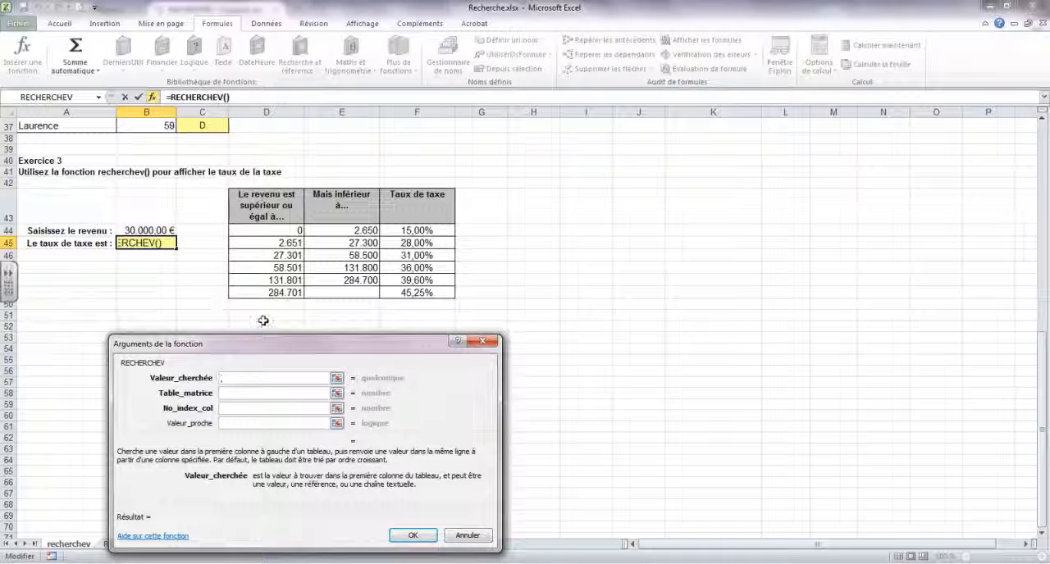
{"action": "left_click", "coordinate": [144, 230]}
{"action": "left_click", "coordinate": [221, 393]}
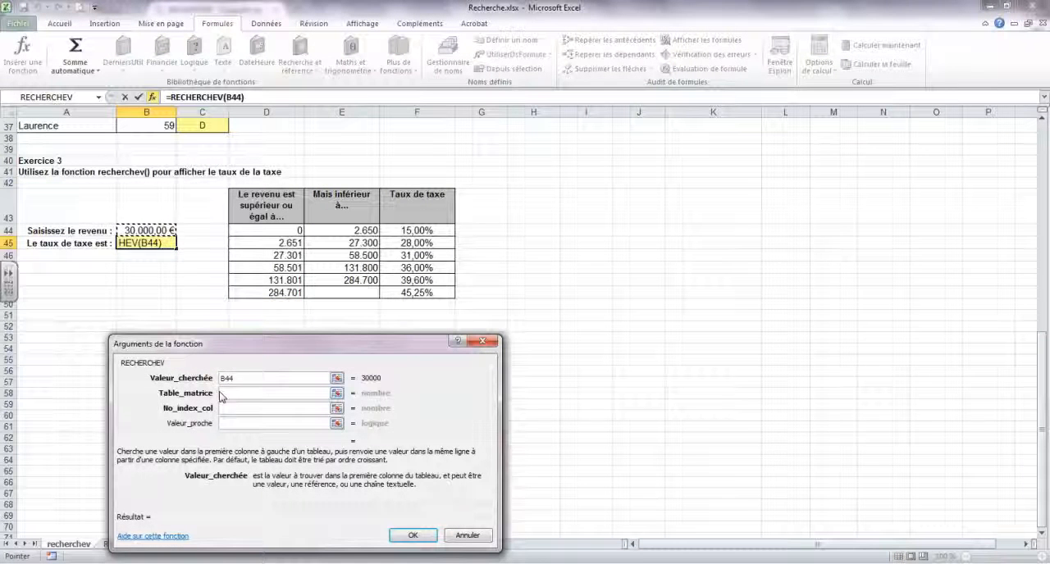
{"action": "left_click_drag", "start_coordinate": [276, 233], "coordinate": [415, 291]}
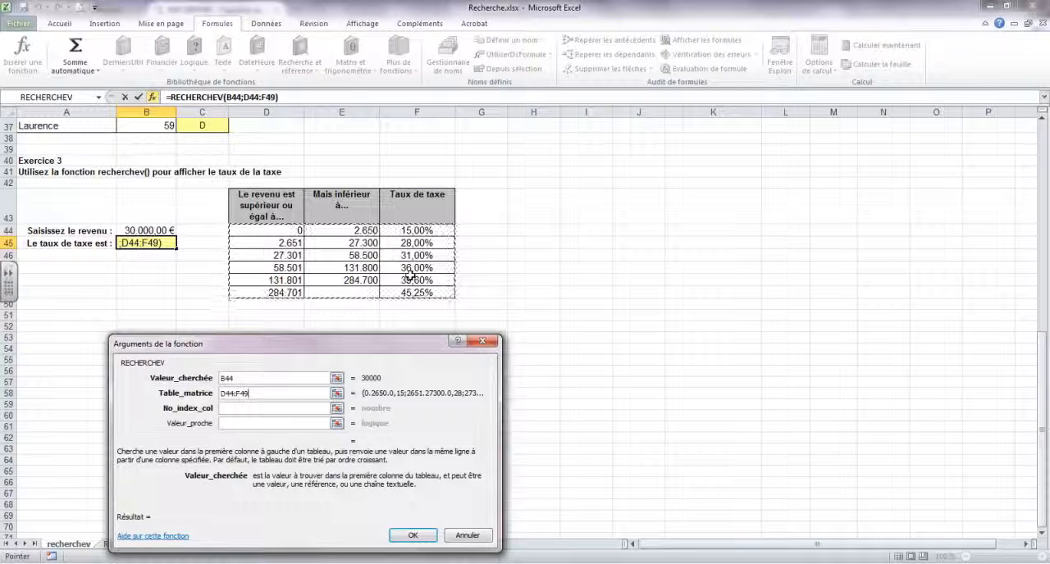
- Complete the B45 RECHERCHEV with column index 3 and approximate match vrai
{"action": "left_click", "coordinate": [252, 409]}
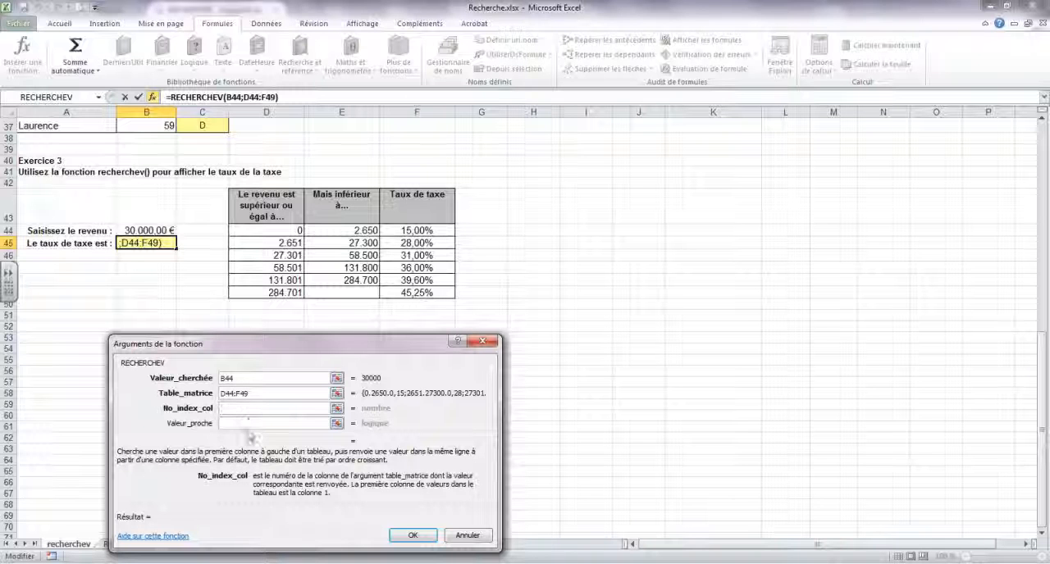
{"action": "type", "text": "3"}
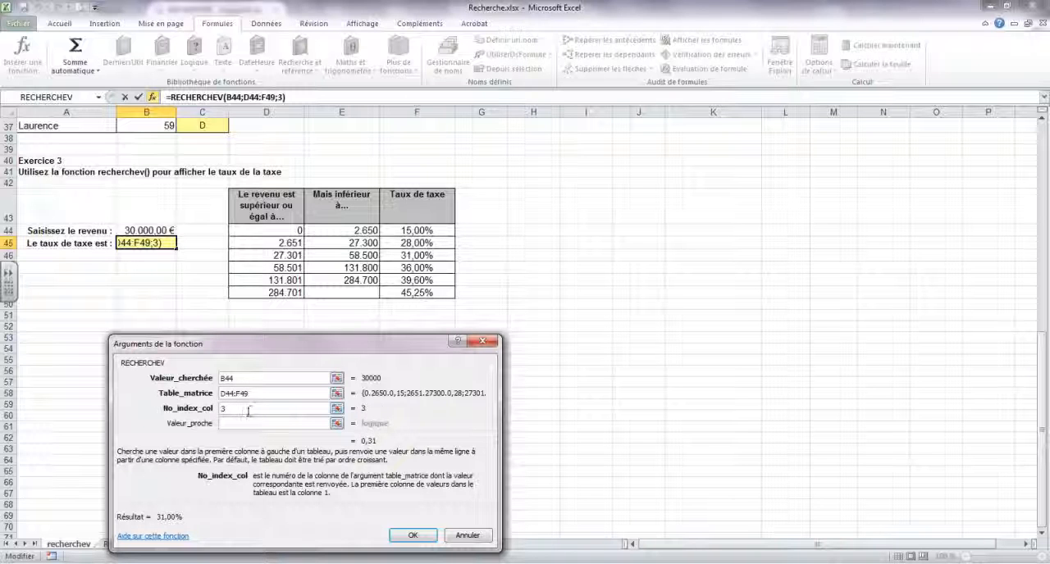
{"action": "left_click", "coordinate": [246, 423]}
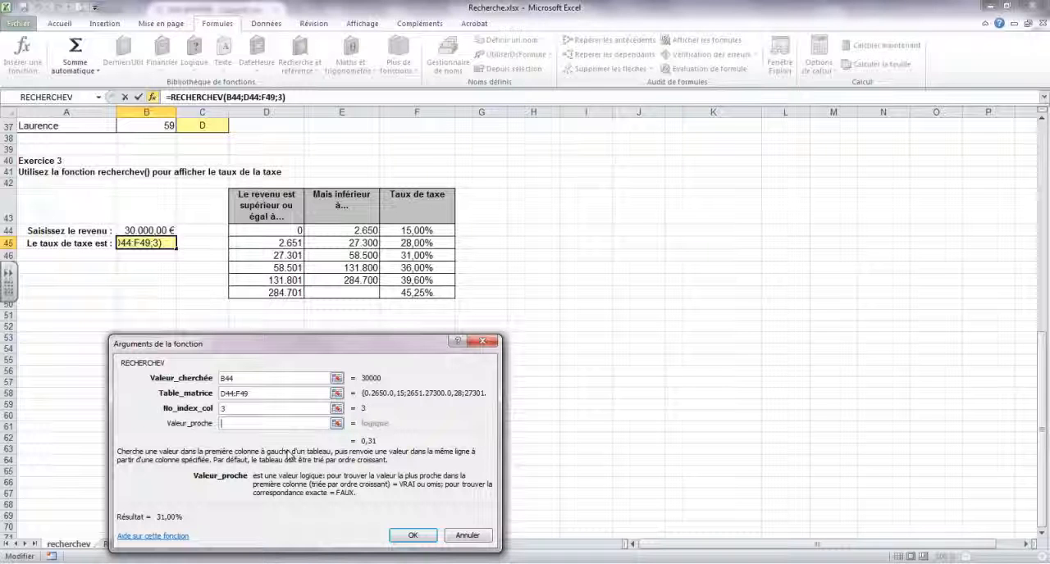
{"action": "type", "text": "vrai"}
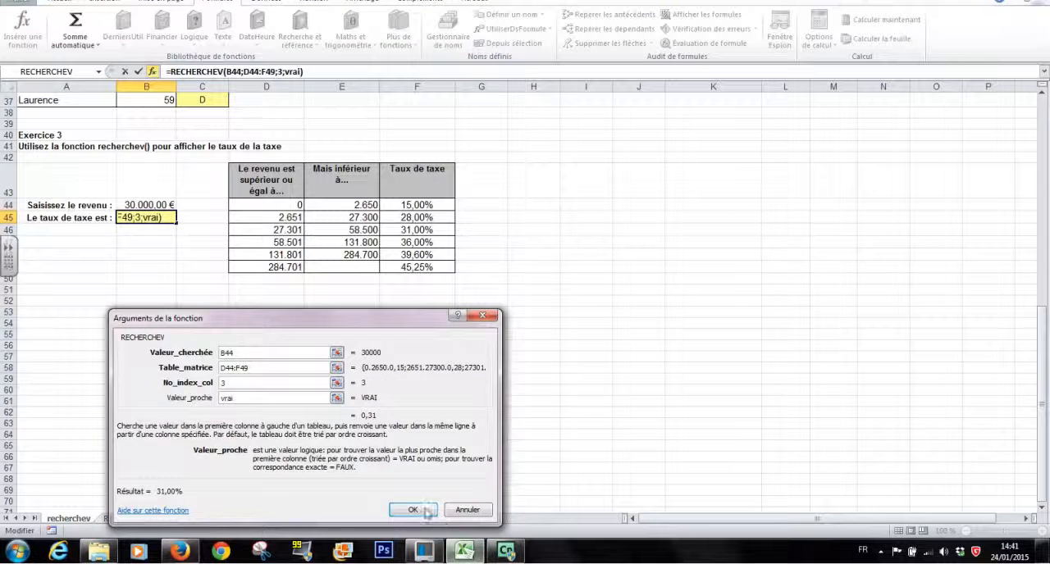
{"action": "left_click", "coordinate": [414, 510]}
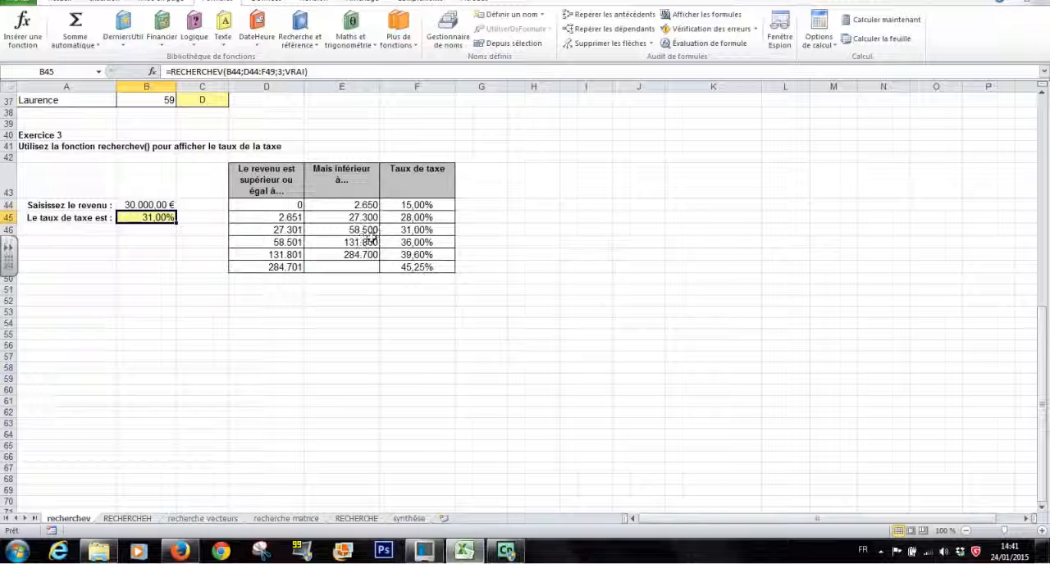
- Set the income in B44 to 100000 to test the tax rate lookup
{"action": "left_click", "coordinate": [145, 205]}
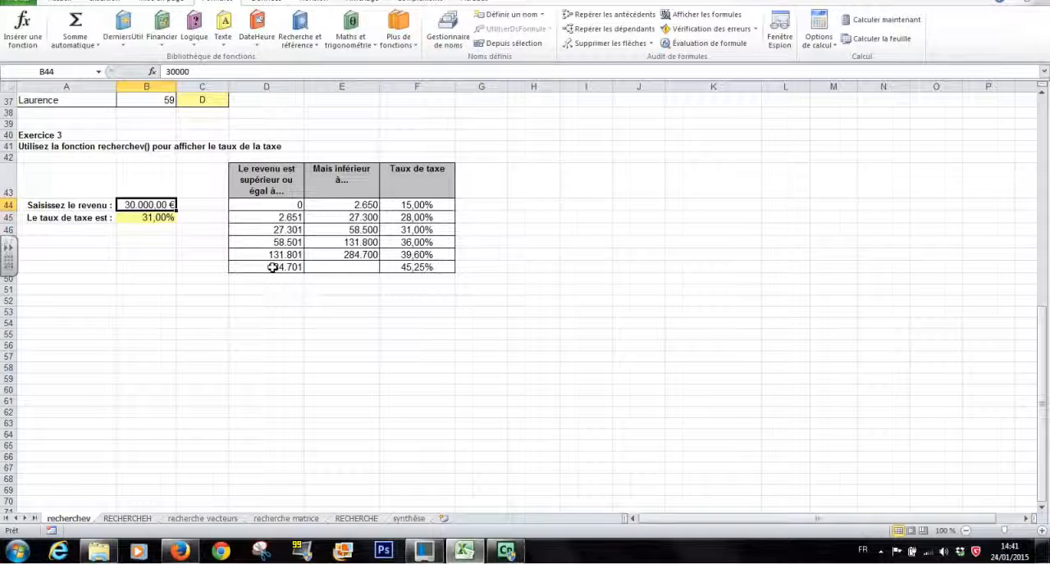
{"action": "type", "text": "100."}
{"action": "type", "text": "00000"}
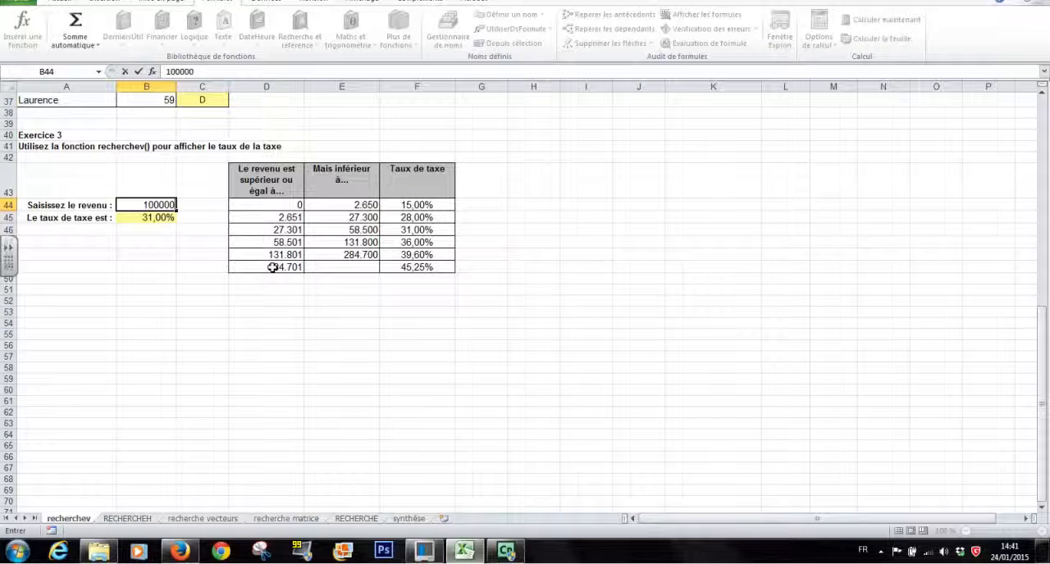
{"action": "key", "text": "Return"}
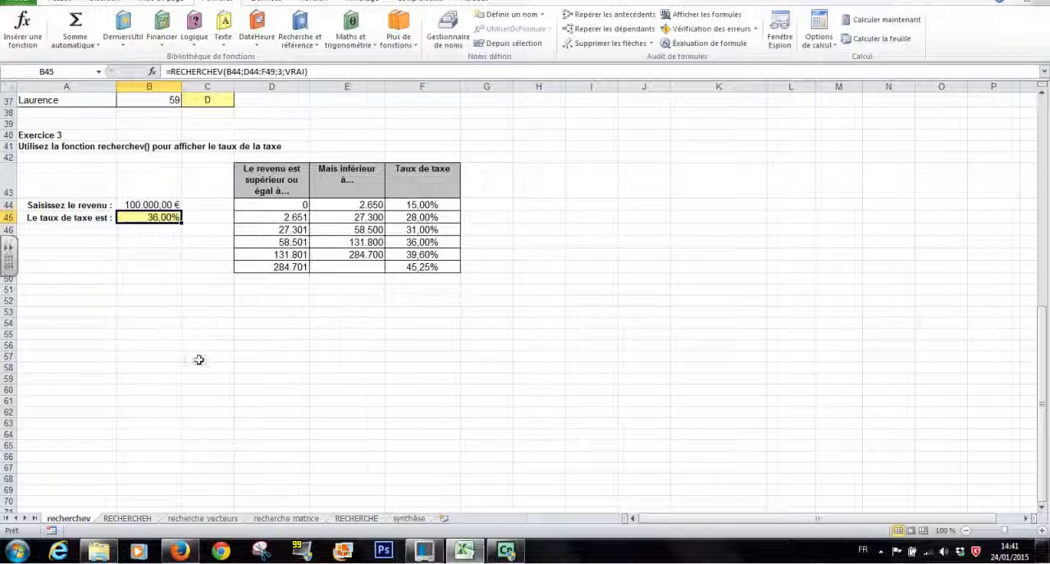
- Compare the horizontal tax table on the RECHERCHEH sheet with the vertical tables on the recherchev sheet
{"action": "left_click", "coordinate": [126, 519]}
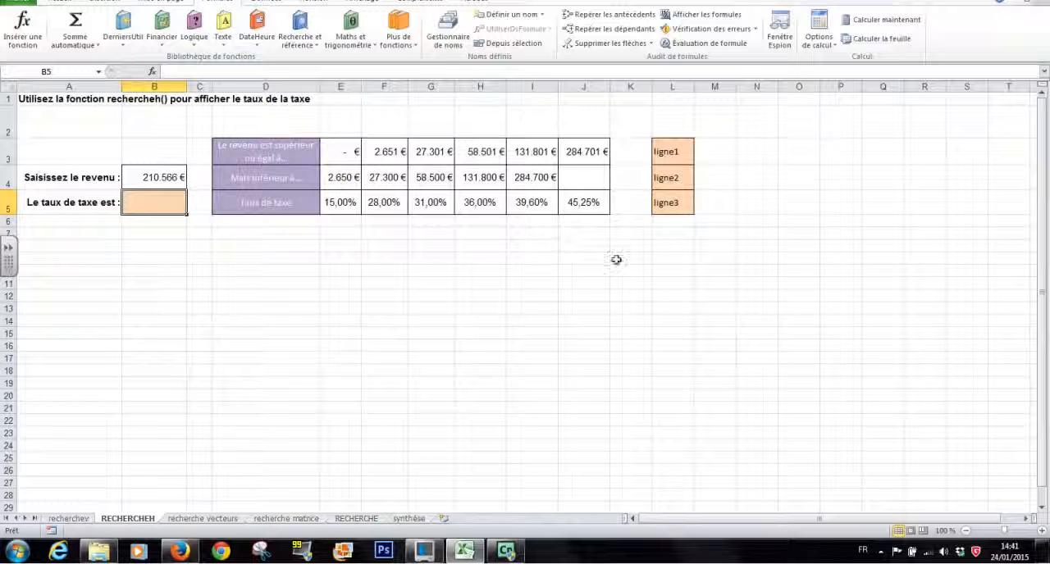
{"action": "left_click", "coordinate": [82, 518]}
{"action": "scroll", "coordinate": [558, 415], "scroll_direction": "up", "scroll_amount": 8}
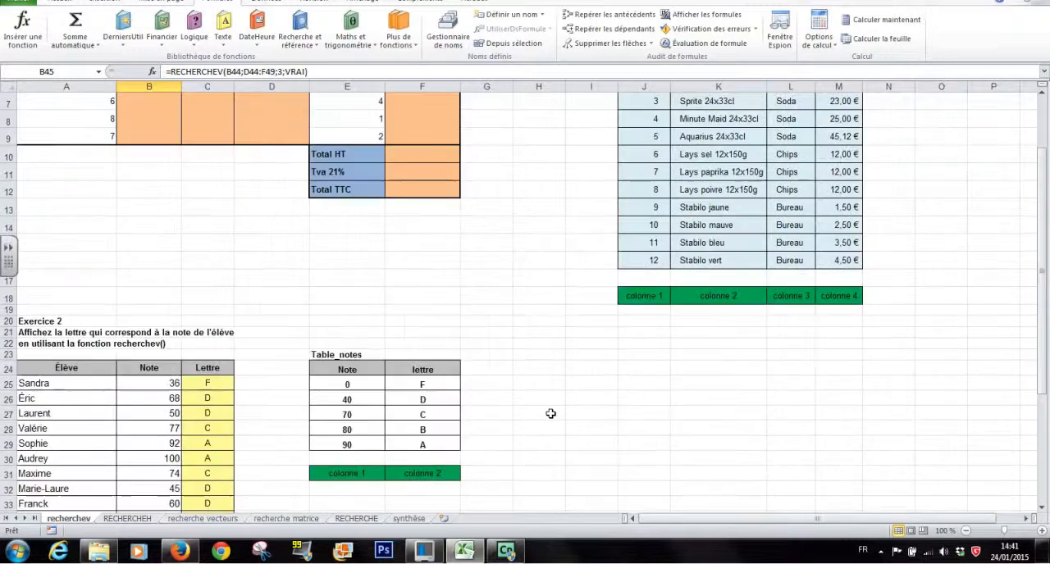
{"action": "scroll", "coordinate": [550, 414], "scroll_direction": "up", "scroll_amount": 2}
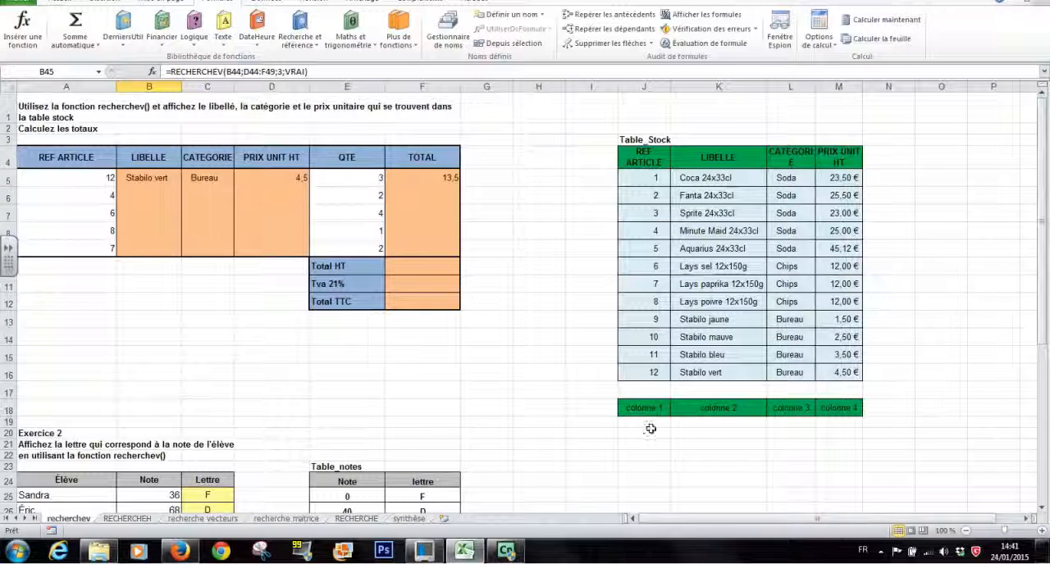
- On the RECHERCHEH sheet, start a RECHERCHEH function in B5 with lookup value B4 and table range E3:J5
{"action": "left_click", "coordinate": [128, 519]}
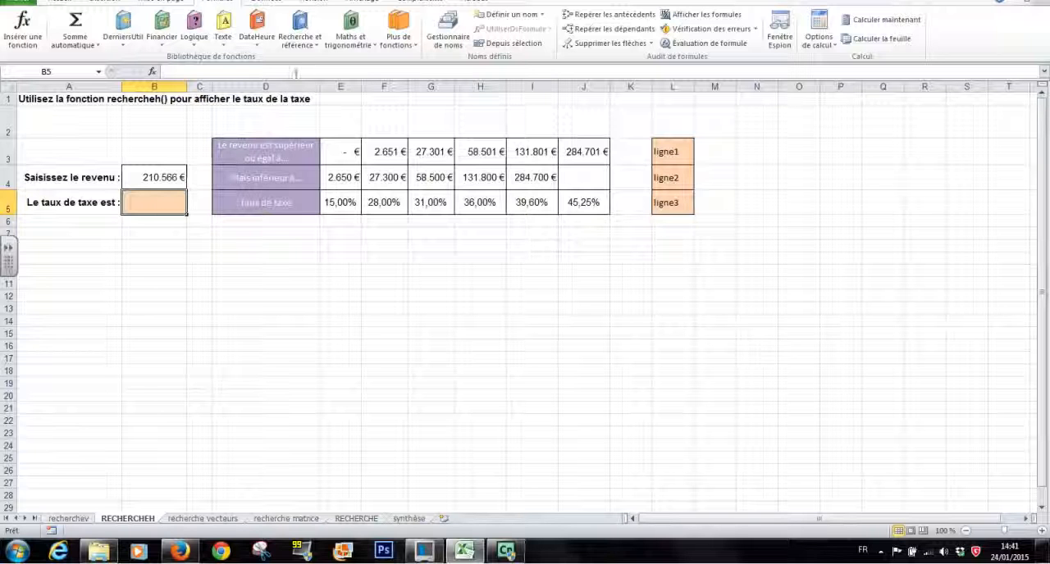
{"action": "left_click", "coordinate": [299, 35]}
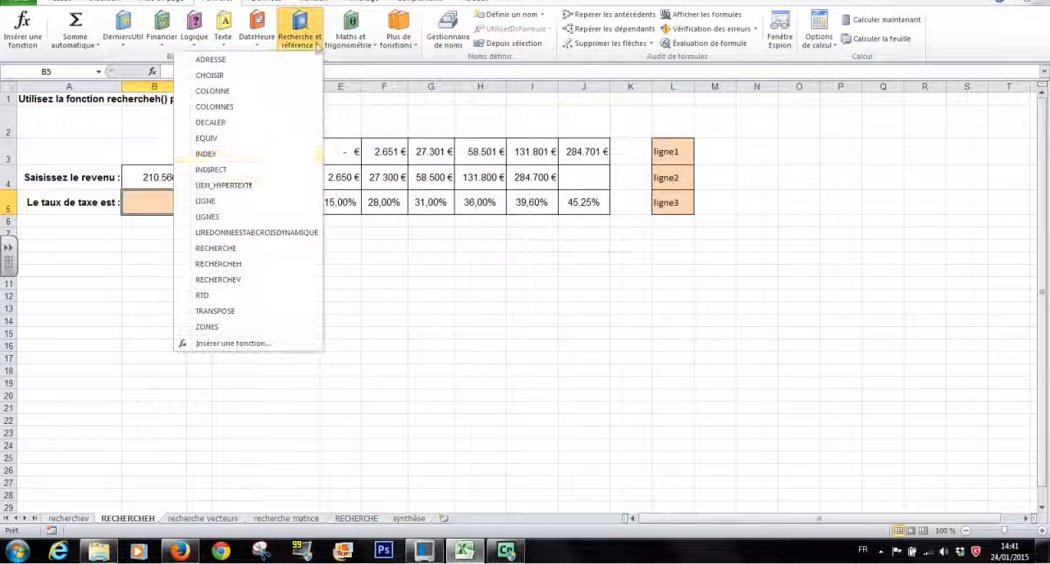
{"action": "left_click", "coordinate": [236, 263]}
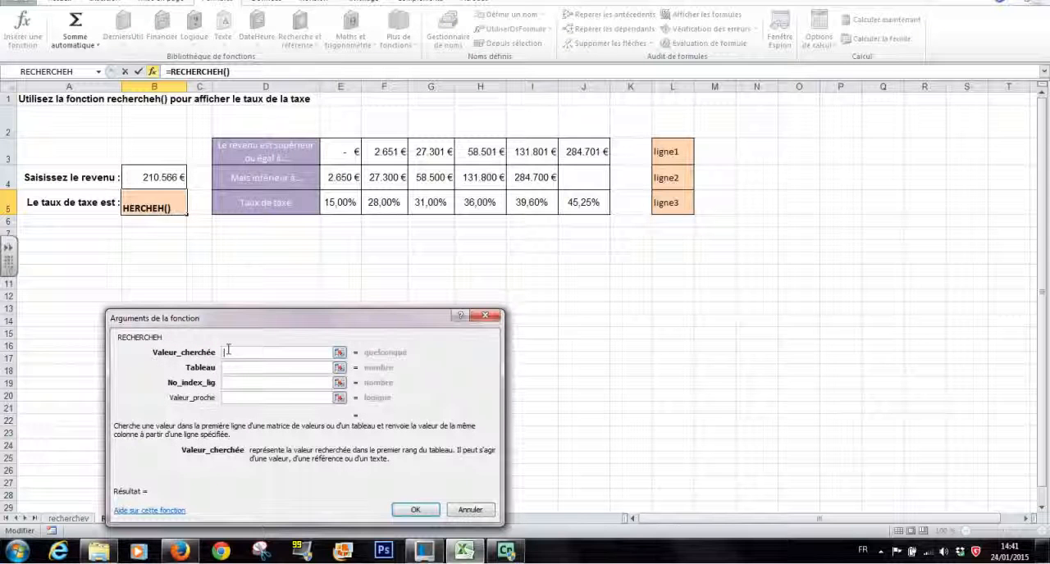
{"action": "left_click", "coordinate": [152, 180]}
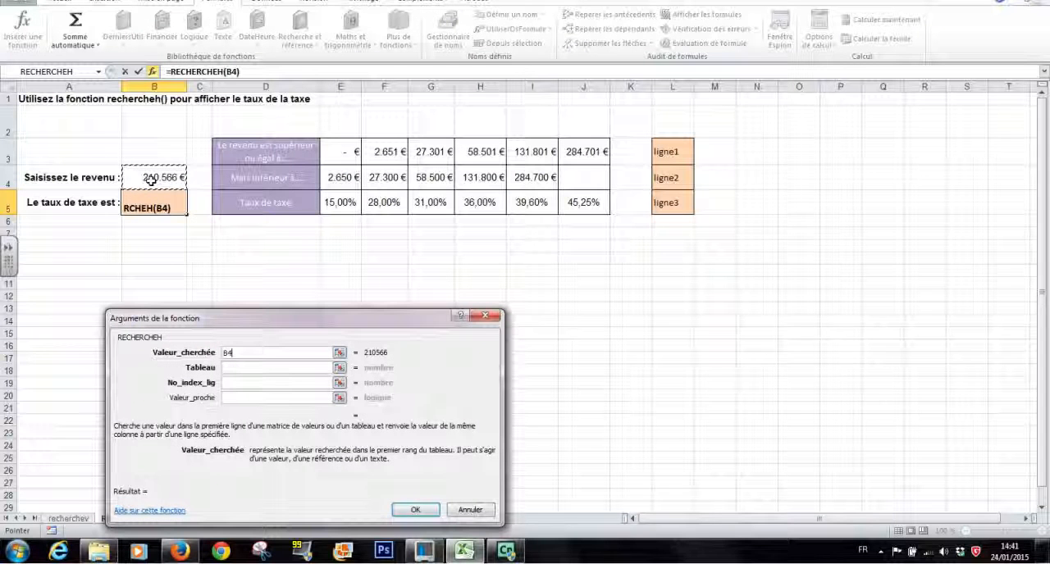
{"action": "left_click", "coordinate": [238, 368]}
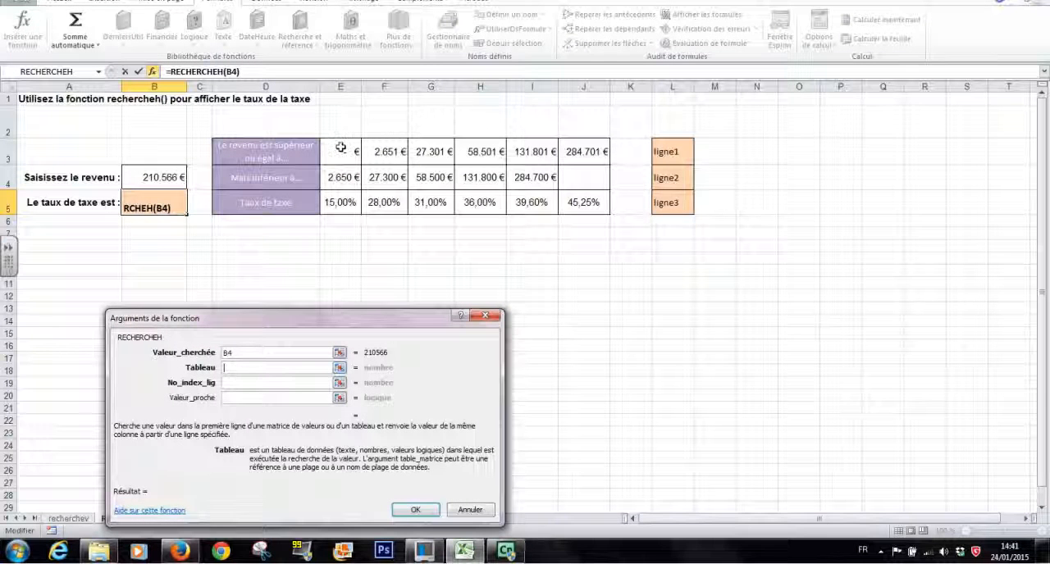
{"action": "left_click_drag", "start_coordinate": [341, 147], "coordinate": [590, 201]}
- Complete the B5 RECHERCHEH with row index 3 and approximate match vrai
{"action": "left_click", "coordinate": [246, 383]}
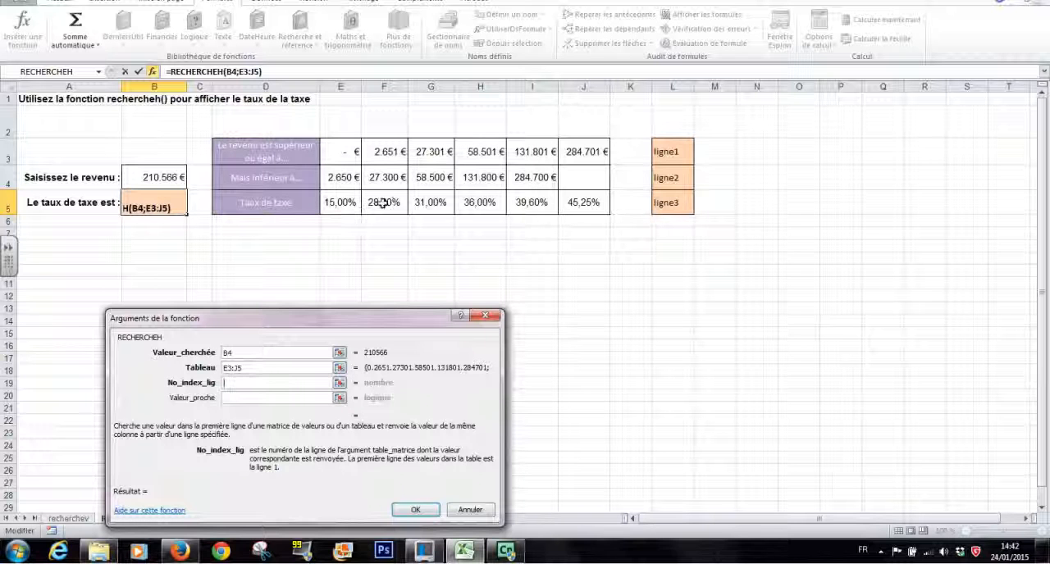
{"action": "type", "text": "3"}
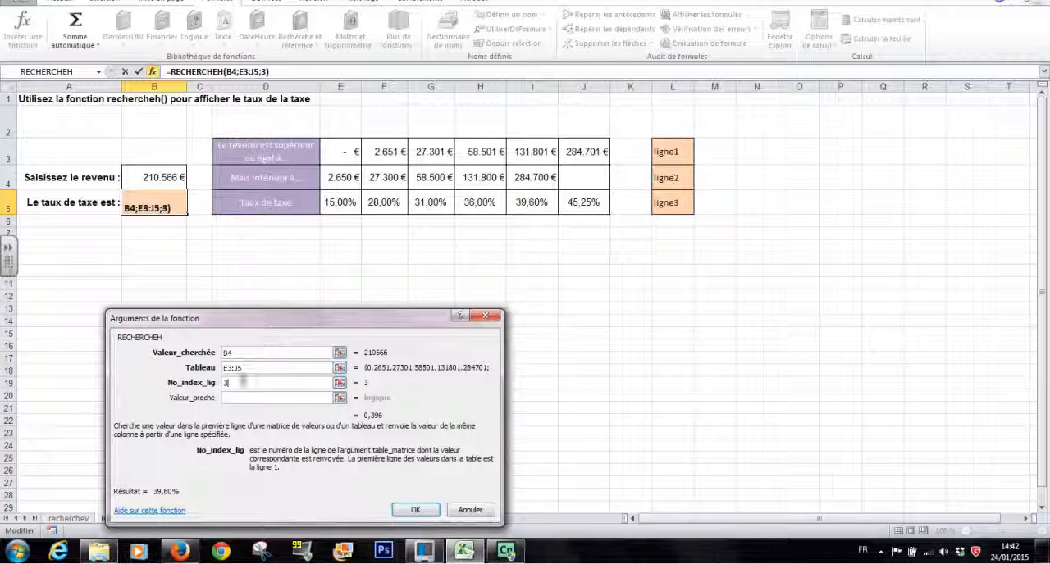
{"action": "left_click", "coordinate": [246, 397]}
{"action": "type", "text": "vrai"}
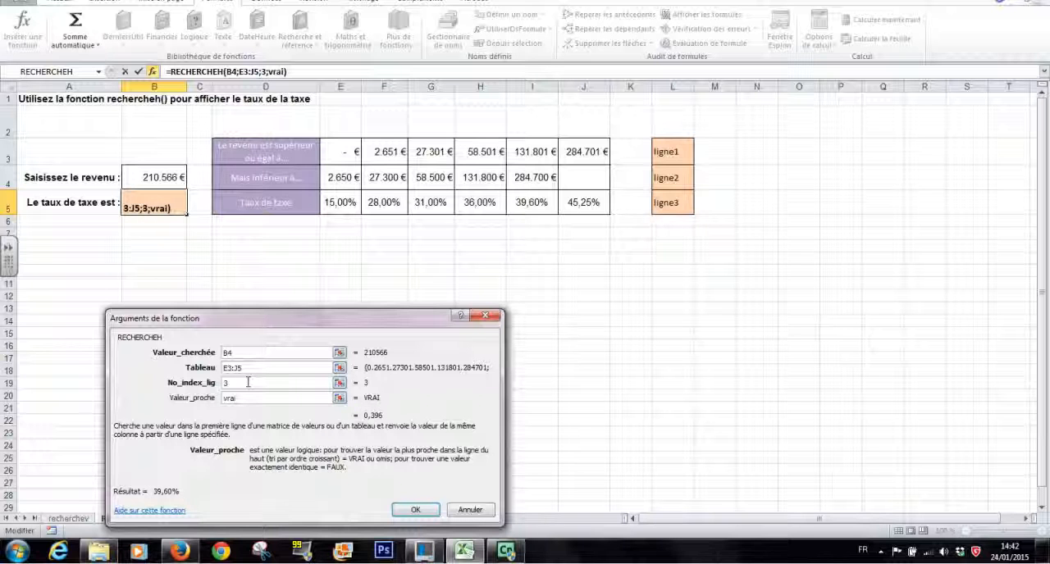
{"action": "left_click", "coordinate": [248, 382]}
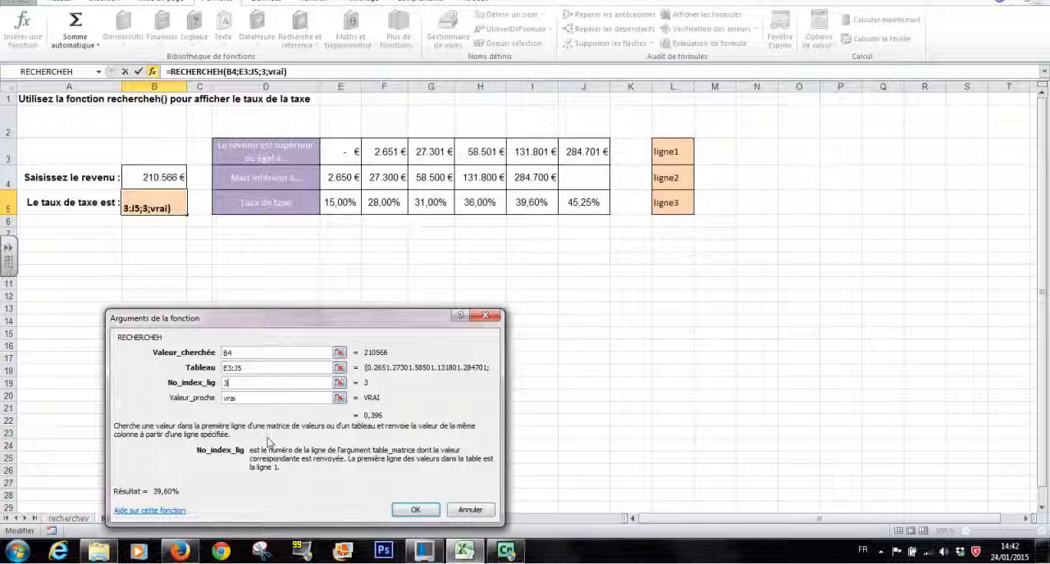
{"action": "left_click", "coordinate": [415, 510]}
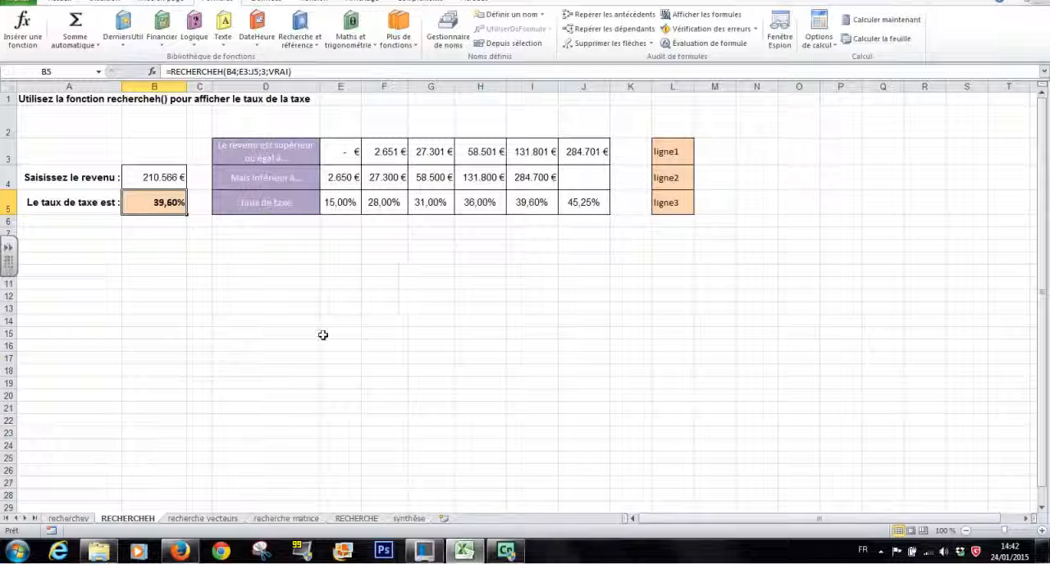
- Compare the recherche vecteurs sheet with the RECHERCHEH sheet, finishing on recherche vecteurs
{"action": "left_click", "coordinate": [228, 521]}
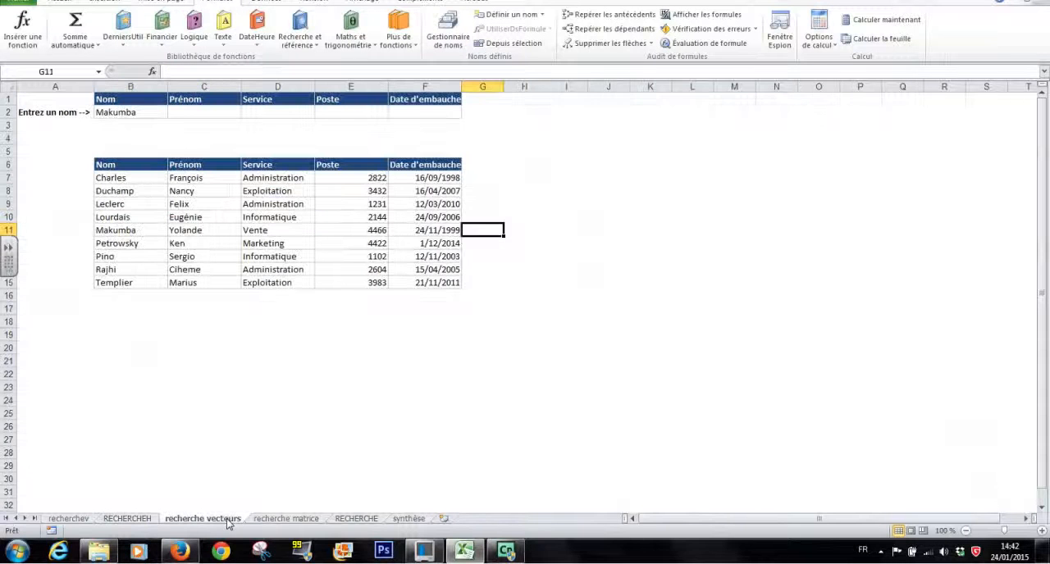
{"action": "left_click", "coordinate": [128, 520]}
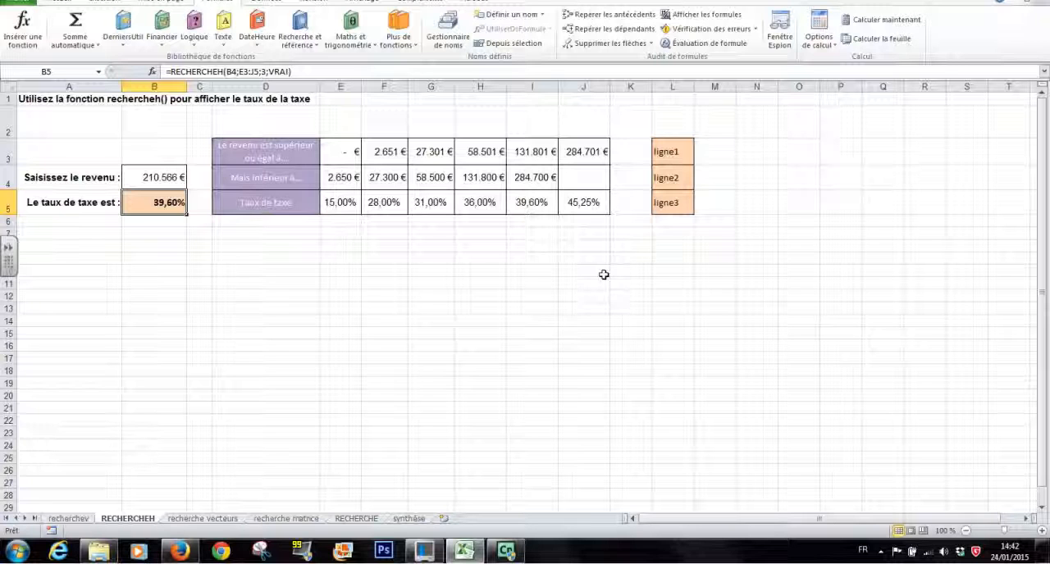
{"action": "left_click", "coordinate": [198, 519]}
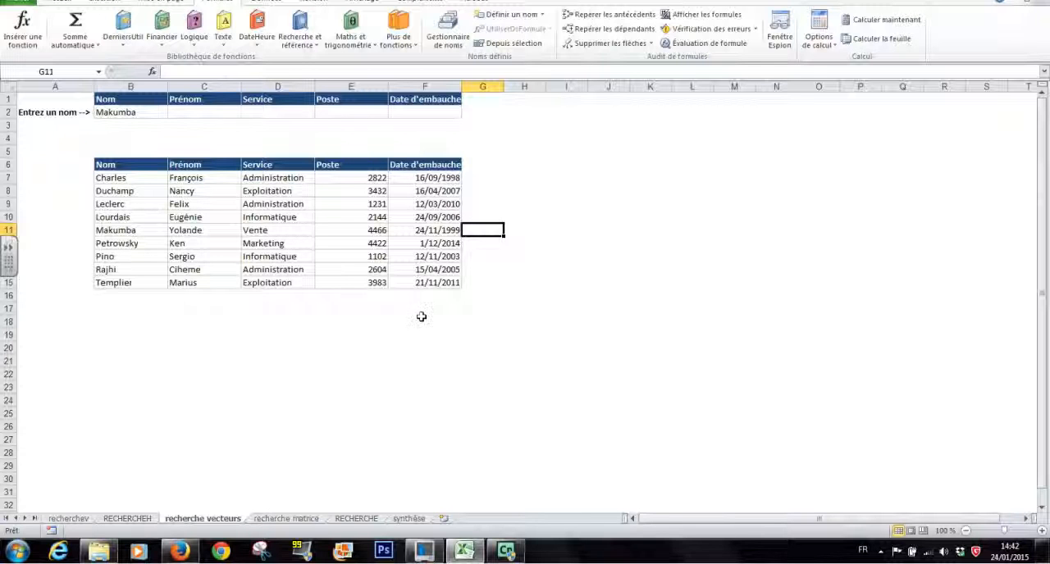
- Review the name entry cell B2 and the empty result cells C2 to F2 on the recherche vecteurs sheet
{"action": "left_click", "coordinate": [115, 112]}
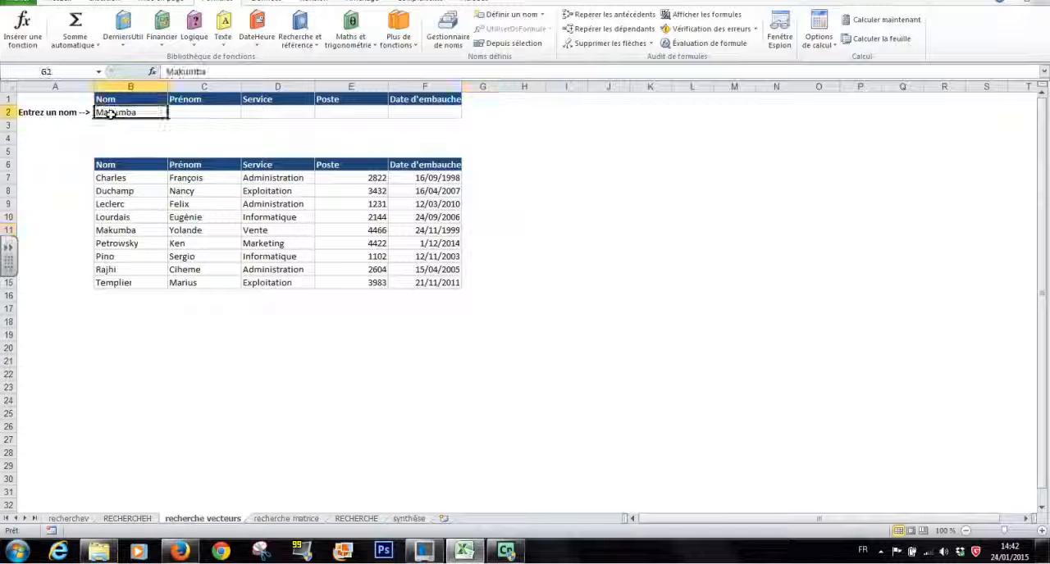
{"action": "left_click", "coordinate": [225, 113]}
{"action": "left_click", "coordinate": [277, 112]}
{"action": "left_click", "coordinate": [345, 113]}
{"action": "left_click", "coordinate": [424, 114]}
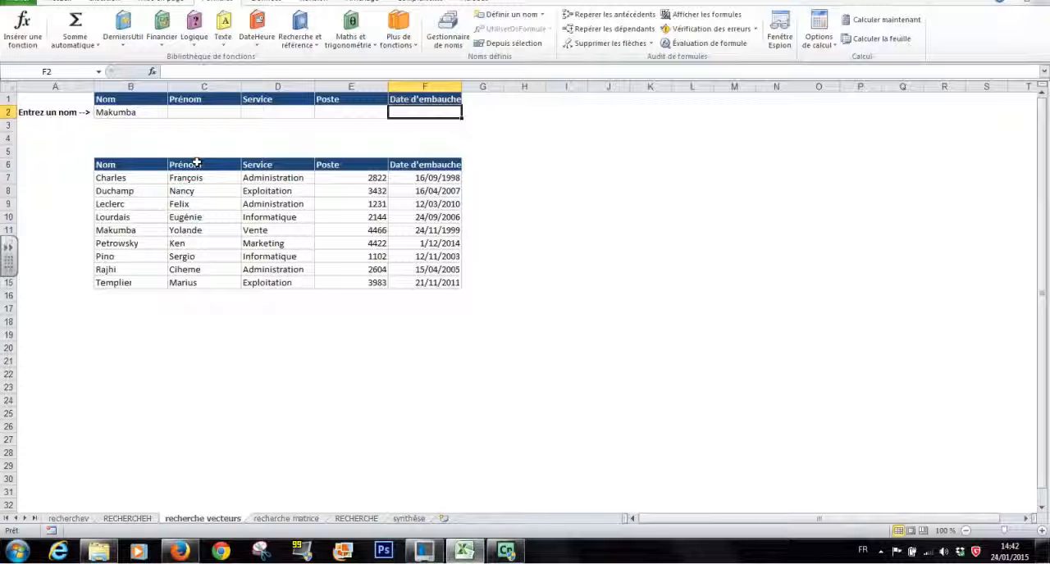
- Start a RECHERCHE function in C2 using the valeur_cherchée;vecteur_recherche;vecteur_résultat arguments, with B2 as lookup value
{"action": "left_click", "coordinate": [196, 112]}
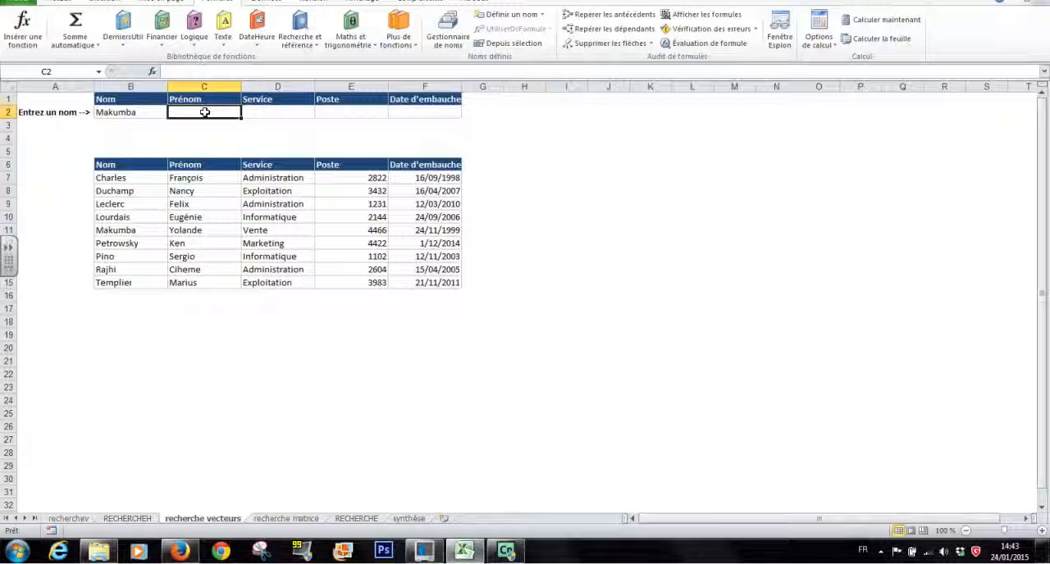
{"action": "left_click", "coordinate": [318, 51]}
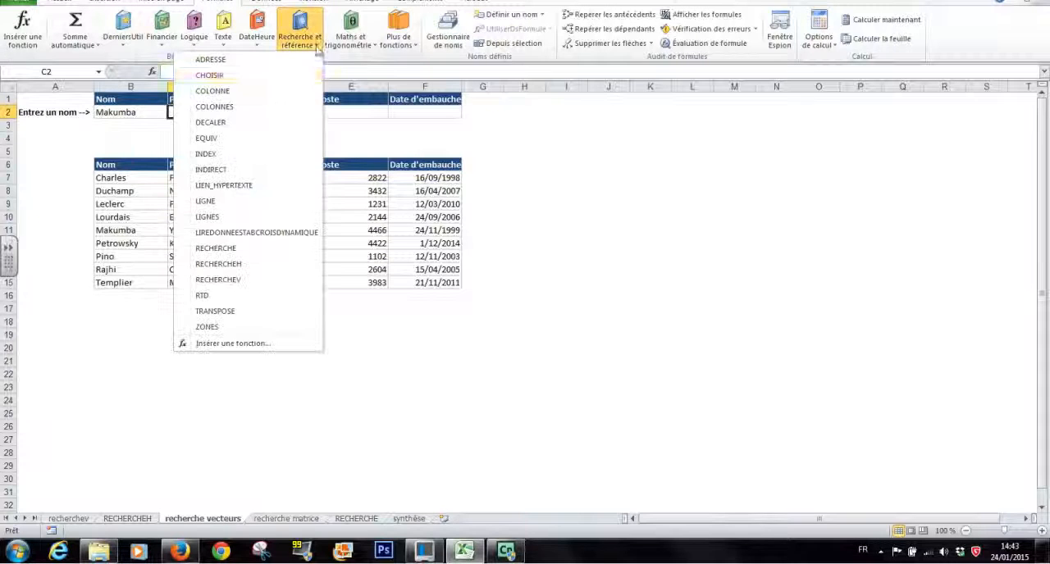
{"action": "left_click", "coordinate": [230, 251]}
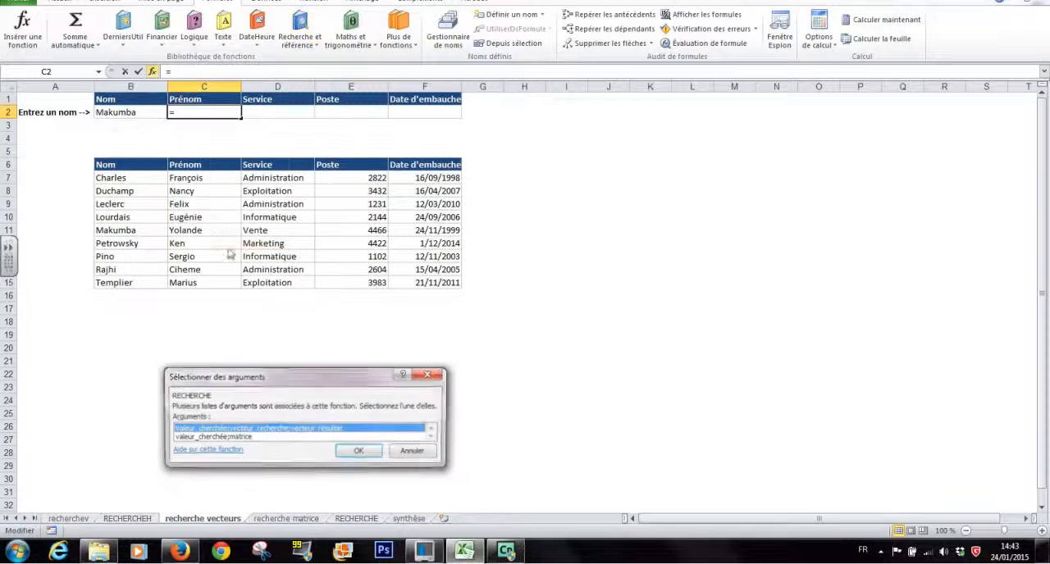
{"action": "left_click_drag", "start_coordinate": [304, 380], "coordinate": [624, 146]}
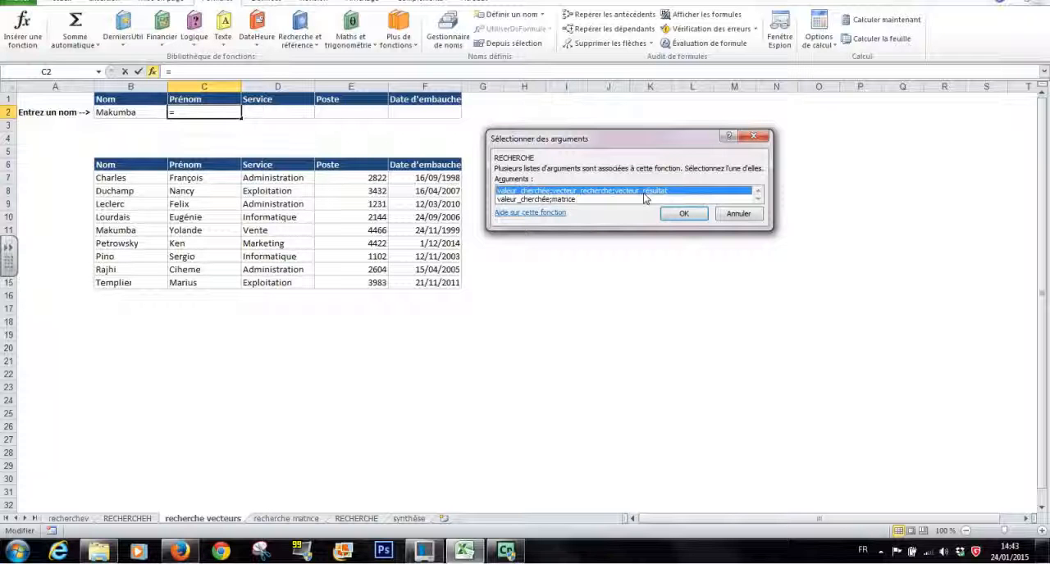
{"action": "left_click", "coordinate": [683, 215]}
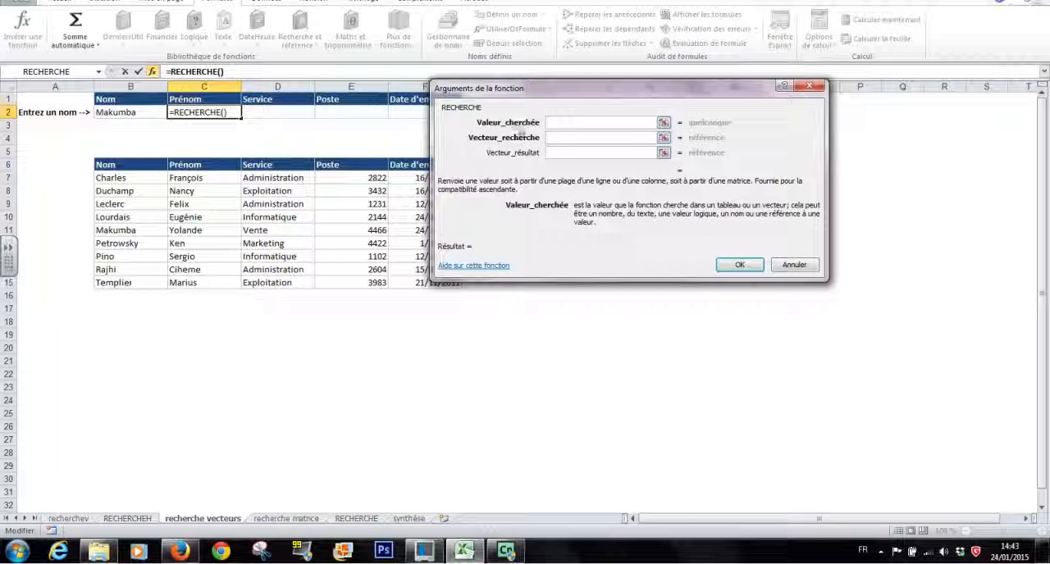
{"action": "left_click", "coordinate": [123, 114]}
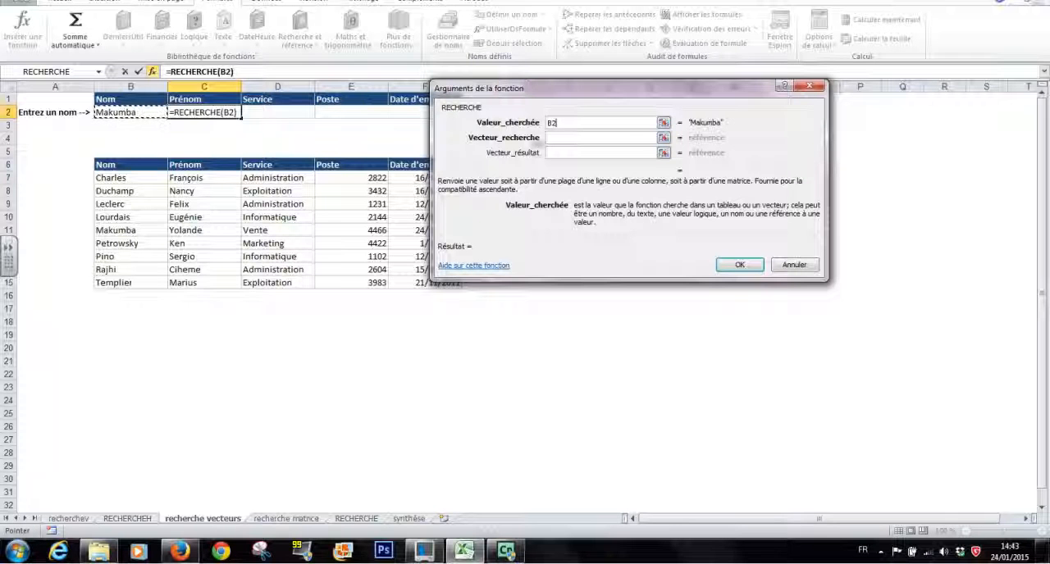
- Complete the C2 RECHERCHE with lookup vector B7:B15 and result vector C7:C15
{"action": "left_click", "coordinate": [563, 137]}
{"action": "left_click_drag", "start_coordinate": [558, 88], "coordinate": [669, 85]}
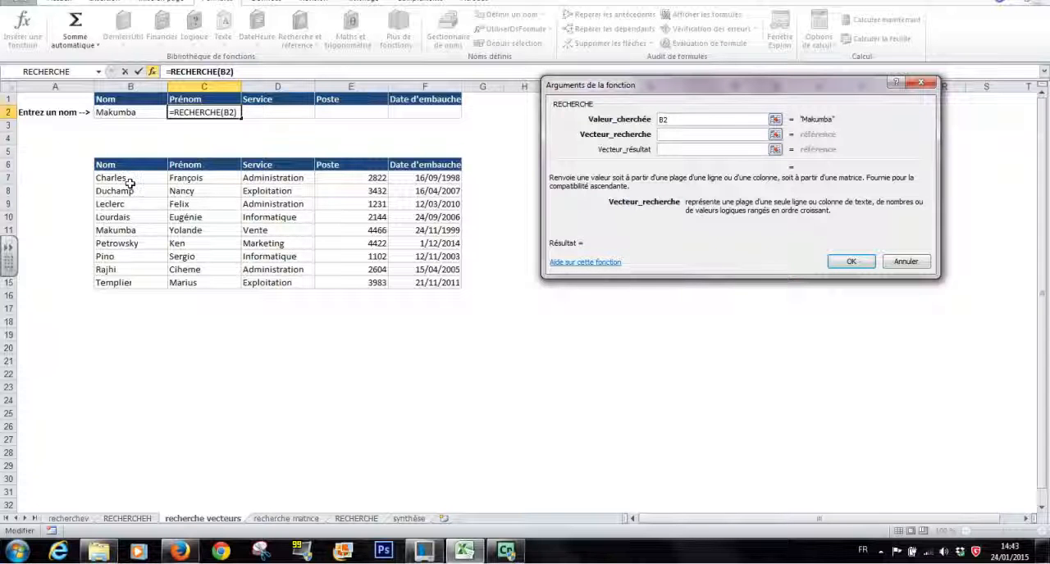
{"action": "left_click_drag", "start_coordinate": [128, 176], "coordinate": [127, 281]}
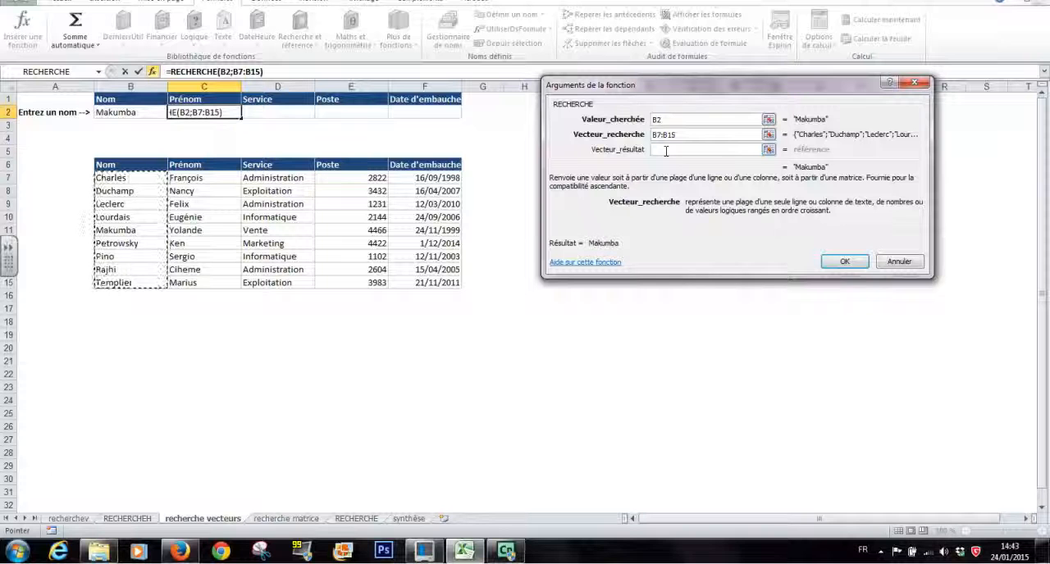
{"action": "left_click", "coordinate": [666, 150]}
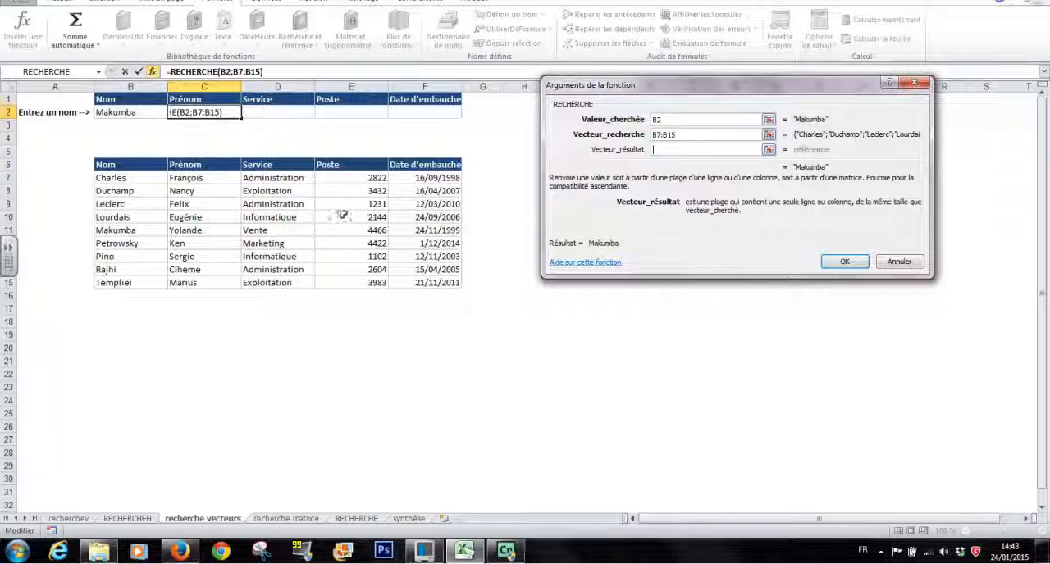
{"action": "left_click_drag", "start_coordinate": [195, 175], "coordinate": [190, 282]}
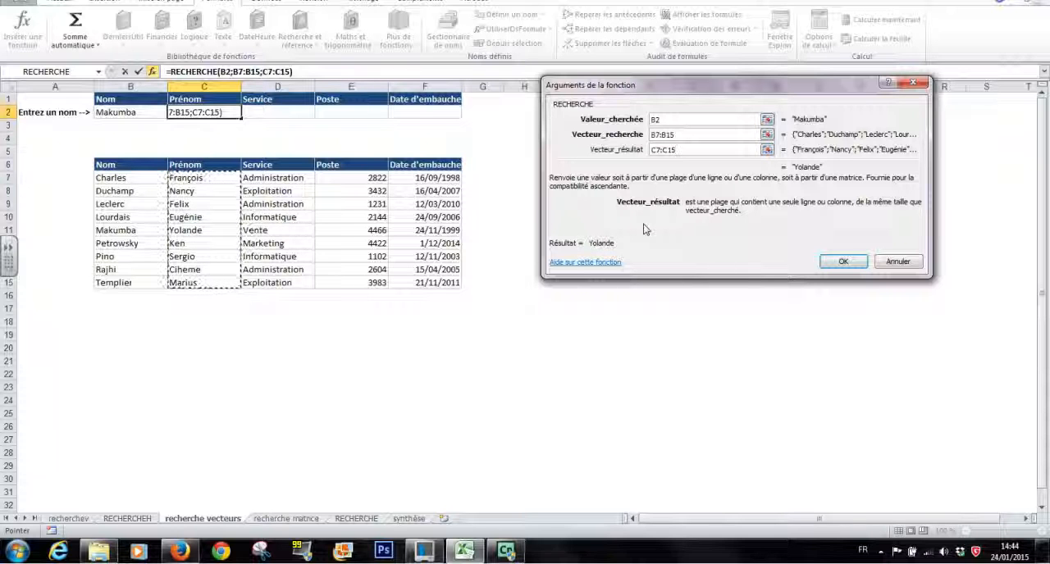
{"action": "left_click", "coordinate": [842, 259]}
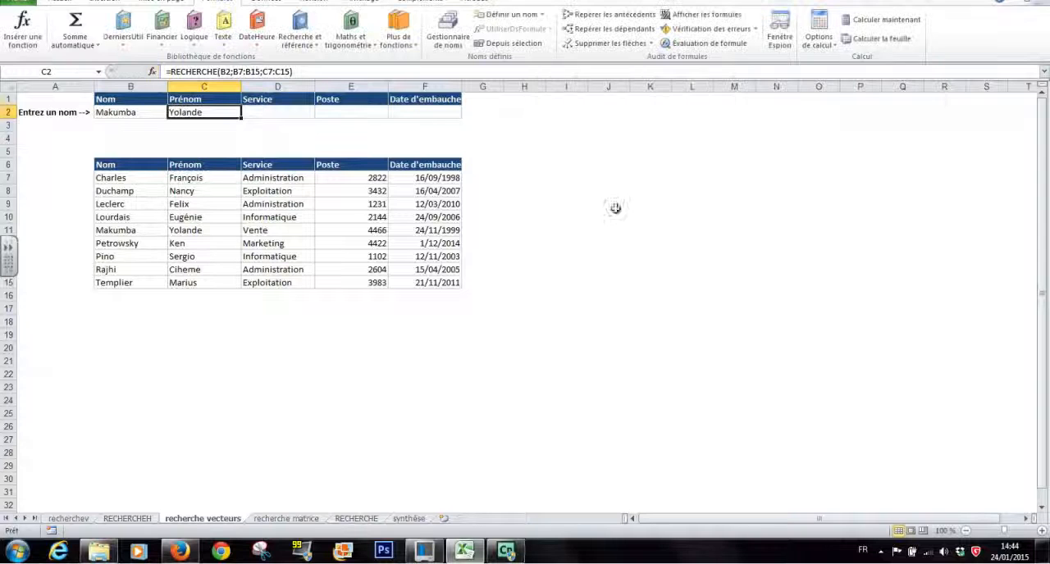
- Insert a vector-form RECHERCHE in D2 with lookup value B2, lookup vector B7:B15 and result vector D7:D15
{"action": "left_click", "coordinate": [293, 117]}
{"action": "left_click", "coordinate": [311, 49]}
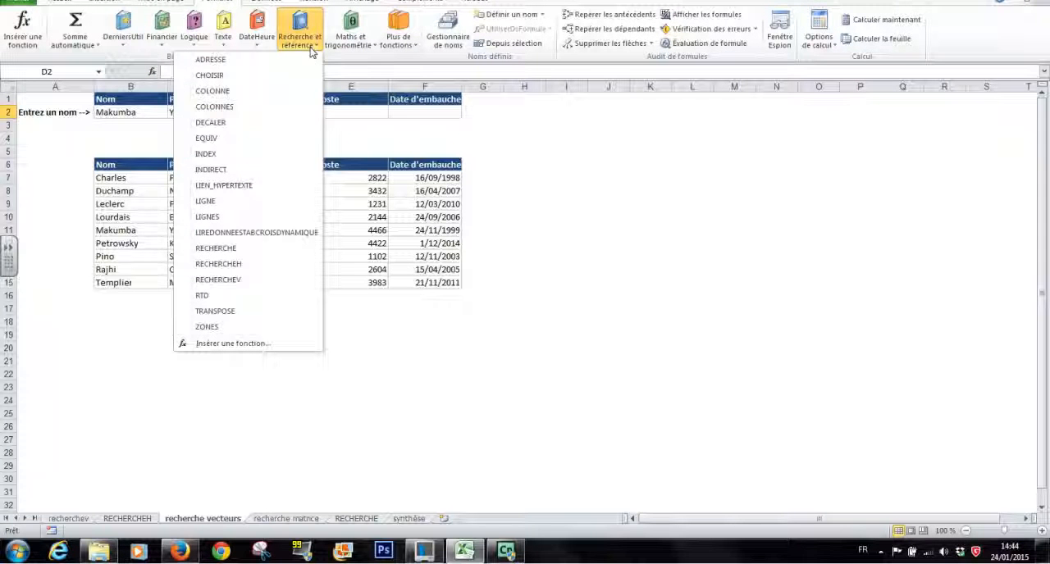
{"action": "left_click", "coordinate": [216, 248]}
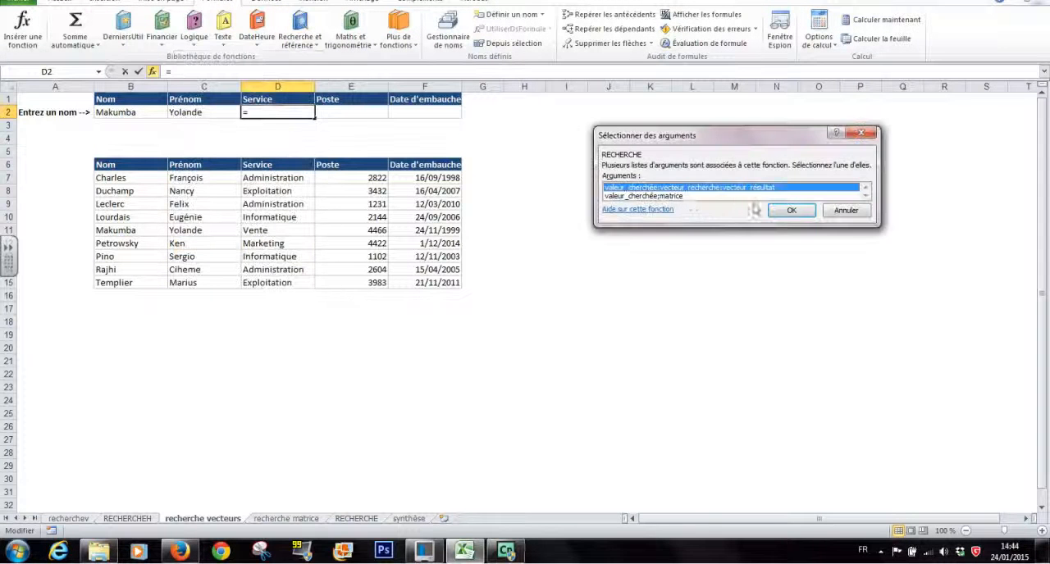
{"action": "left_click", "coordinate": [792, 210]}
{"action": "left_click", "coordinate": [130, 112]}
{"action": "left_click", "coordinate": [722, 135]}
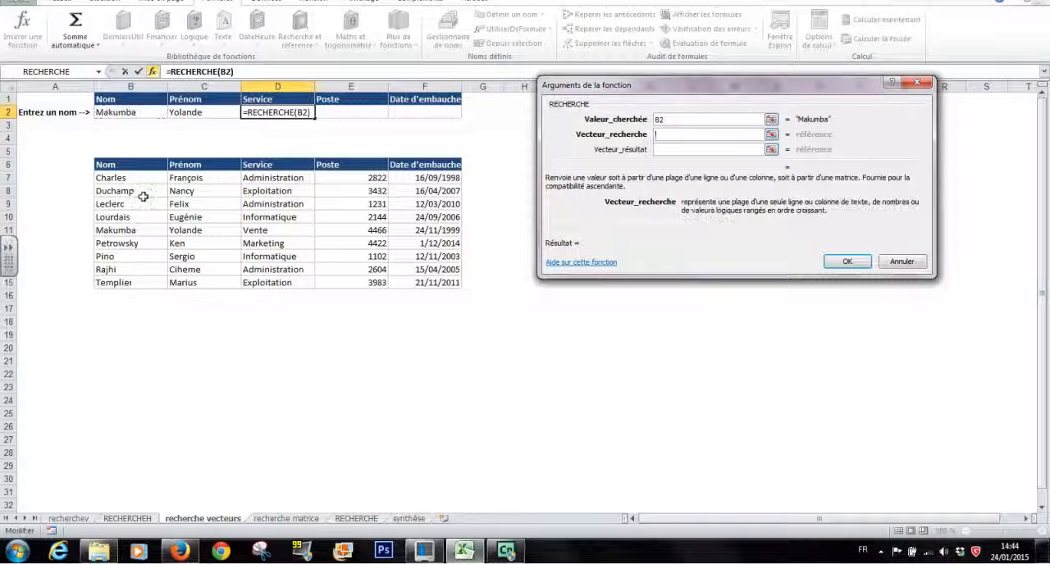
{"action": "left_click_drag", "start_coordinate": [133, 177], "coordinate": [136, 282]}
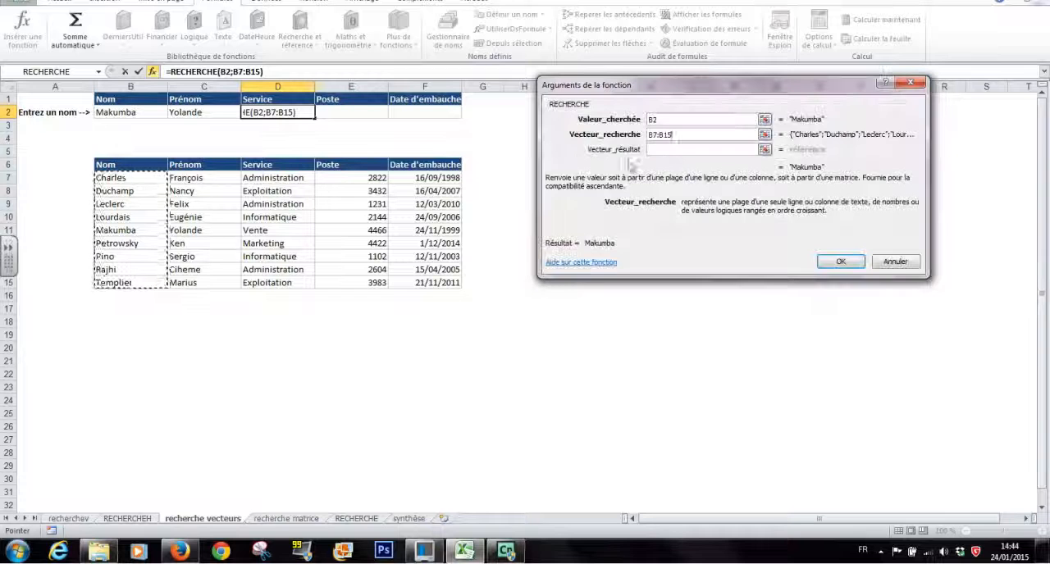
{"action": "left_click", "coordinate": [666, 149]}
{"action": "left_click_drag", "start_coordinate": [279, 178], "coordinate": [279, 282]}
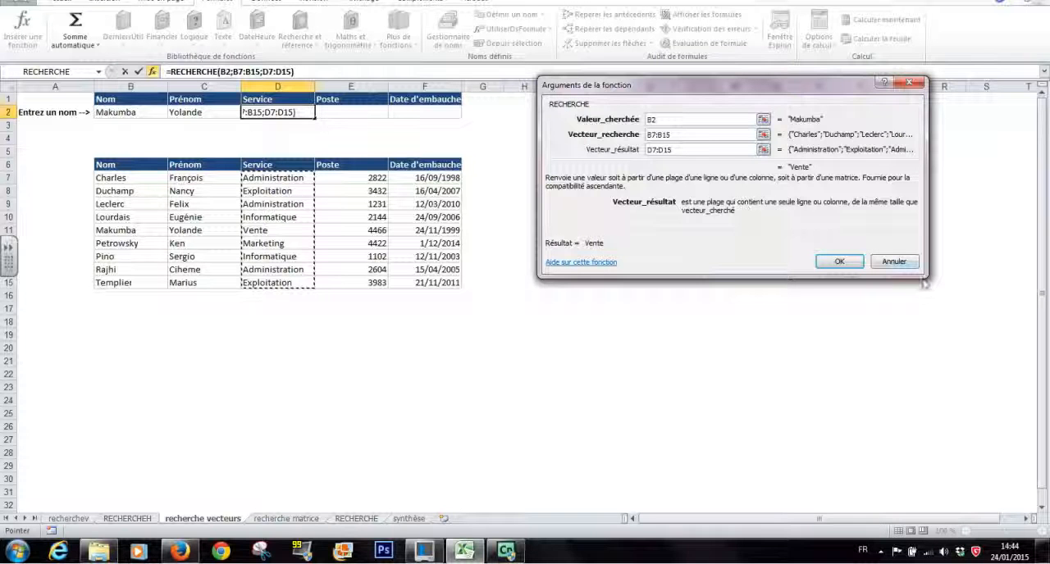
{"action": "left_click", "coordinate": [843, 260]}
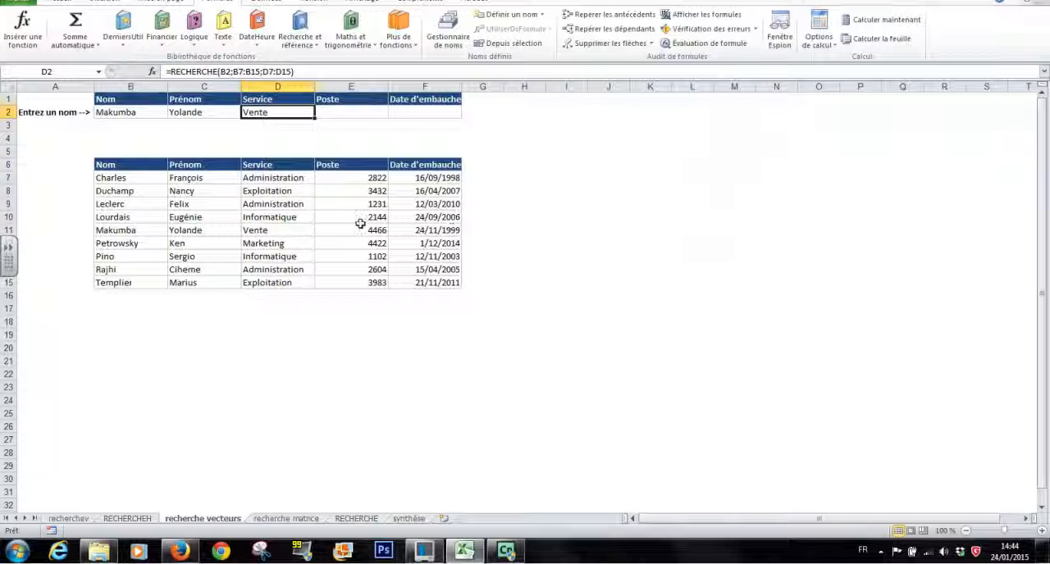
- Insert a vector-form RECHERCHE in E2 with lookup value B2, lookup vector B7:B15 and result vector E7:E15
{"action": "left_click", "coordinate": [336, 111]}
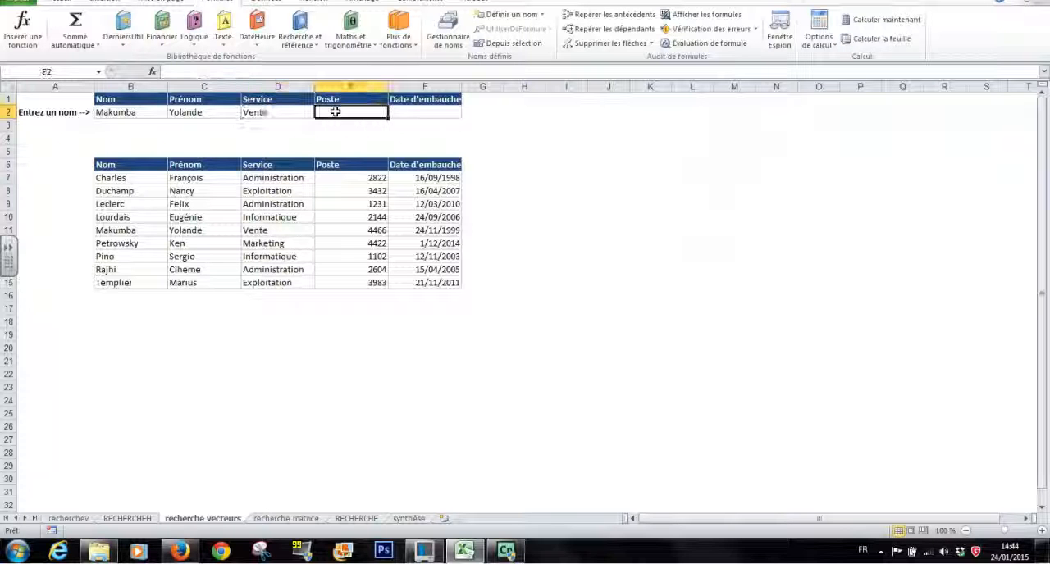
{"action": "left_click", "coordinate": [310, 41]}
{"action": "left_click", "coordinate": [215, 247]}
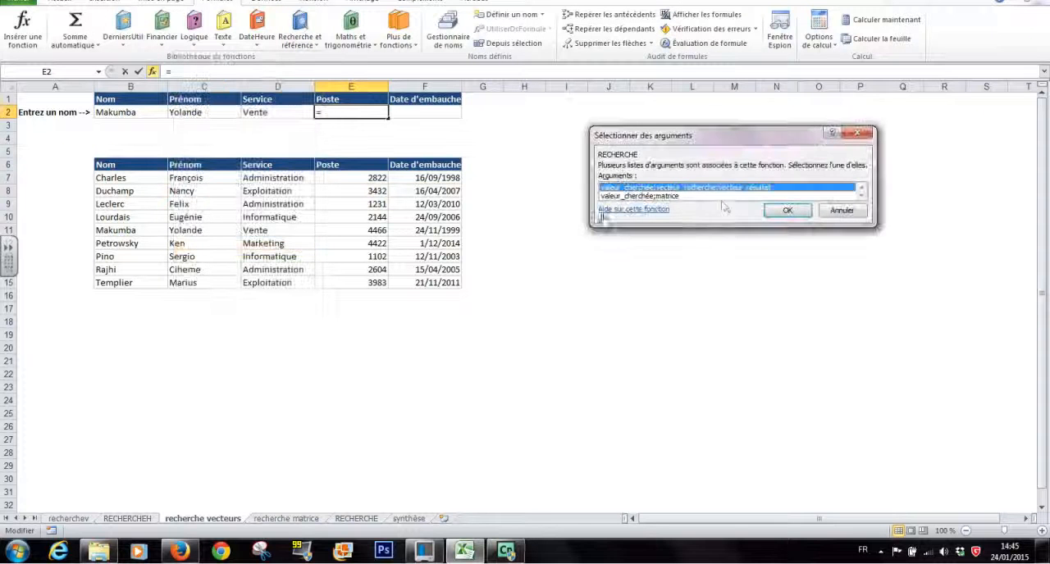
{"action": "left_click", "coordinate": [783, 211]}
{"action": "left_click", "coordinate": [123, 113]}
{"action": "left_click", "coordinate": [676, 134]}
{"action": "left_click_drag", "start_coordinate": [146, 179], "coordinate": [128, 282]}
{"action": "left_click", "coordinate": [669, 149]}
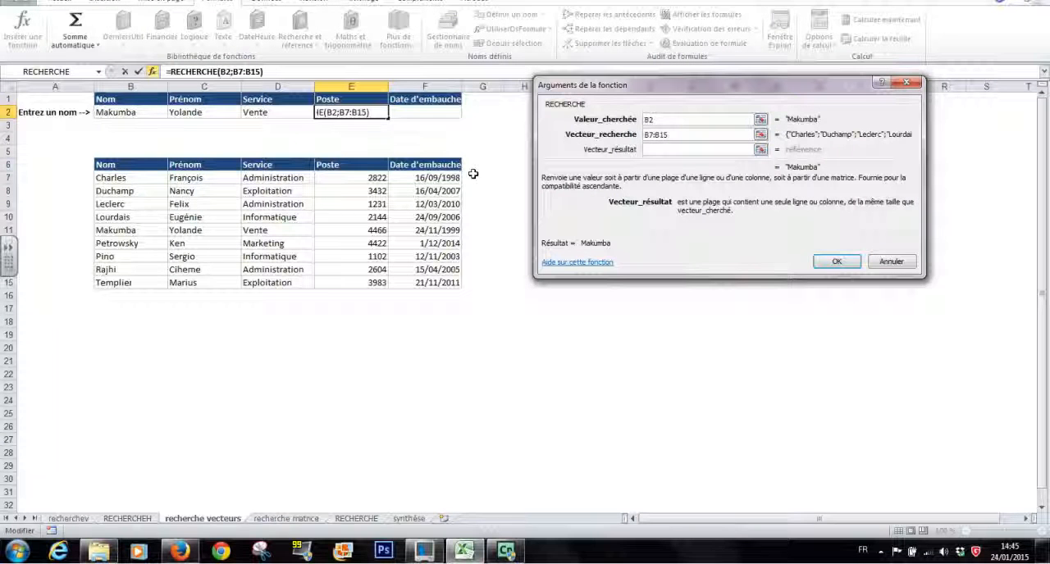
{"action": "left_click_drag", "start_coordinate": [349, 179], "coordinate": [354, 282]}
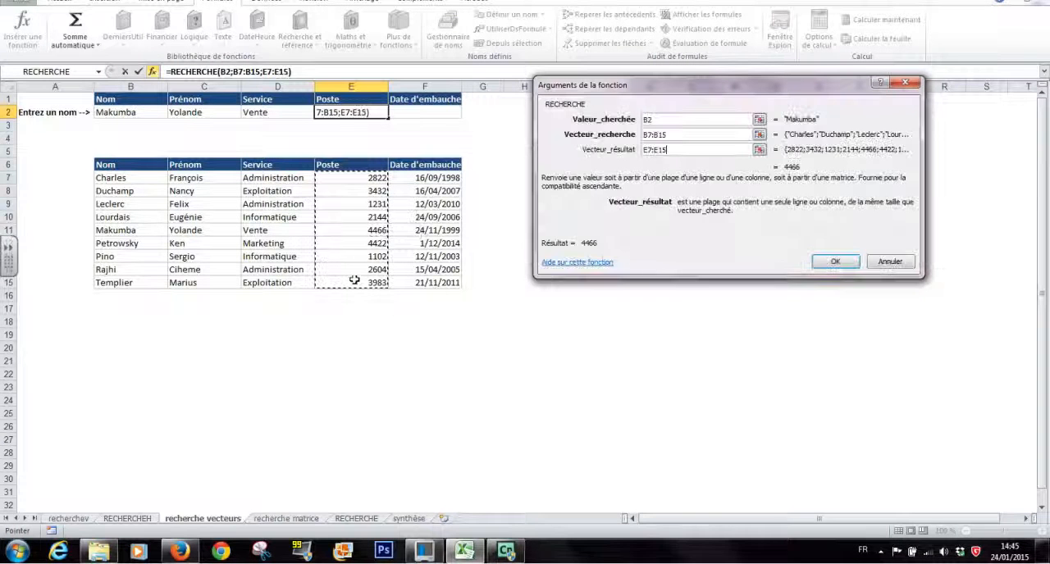
{"action": "left_click", "coordinate": [837, 261]}
- Insert a vector-form RECHERCHE in F2 with lookup value B2, lookup vector B7:B15 and result vector F7:F15
{"action": "left_click", "coordinate": [430, 112]}
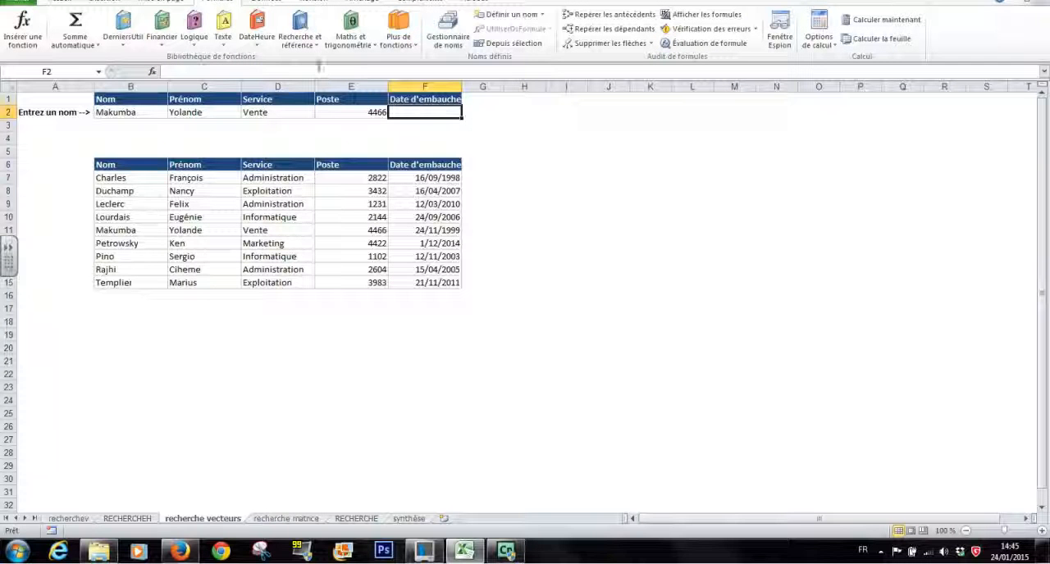
{"action": "left_click", "coordinate": [300, 37]}
{"action": "left_click", "coordinate": [253, 247]}
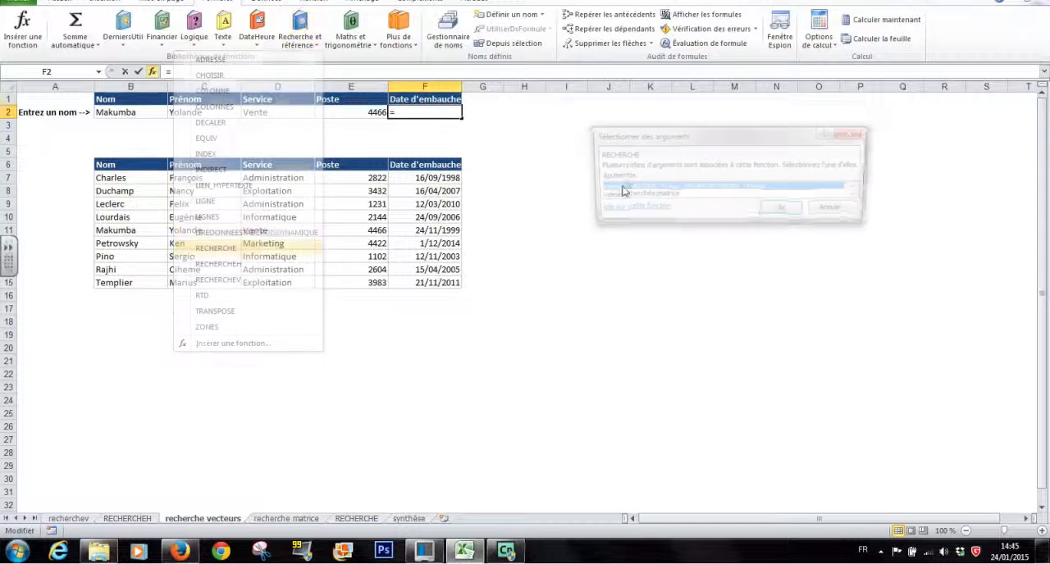
{"action": "left_click", "coordinate": [119, 112]}
{"action": "left_click", "coordinate": [659, 135]}
{"action": "left_click_drag", "start_coordinate": [136, 178], "coordinate": [141, 282]}
{"action": "left_click", "coordinate": [656, 150]}
{"action": "left_click_drag", "start_coordinate": [443, 177], "coordinate": [443, 281]}
{"action": "left_click", "coordinate": [825, 261]}
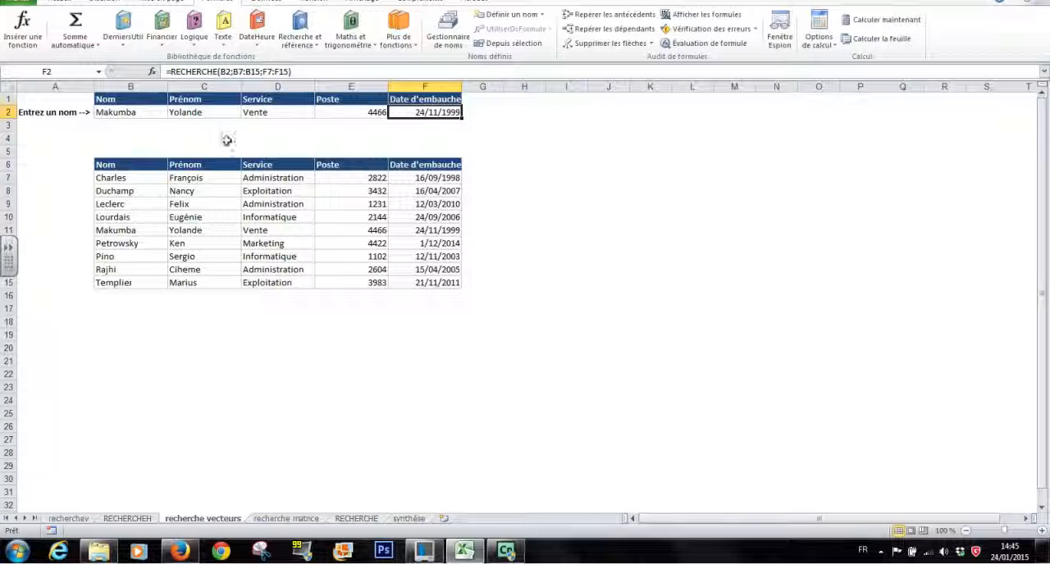
- Replace the surname in B2 with the employee surname listed in row 13 to test the lookups
{"action": "left_click", "coordinate": [108, 113]}
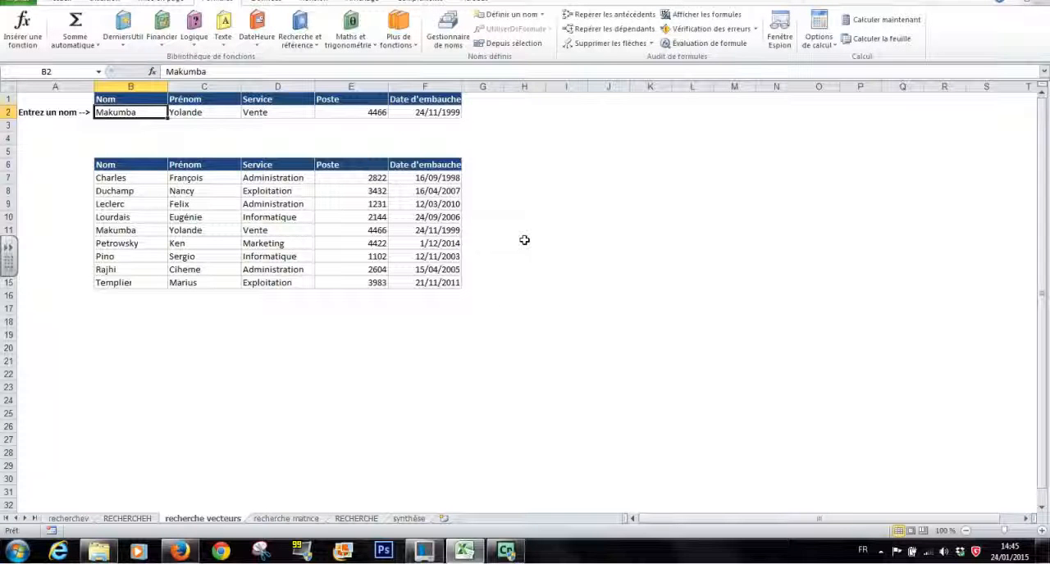
{"action": "type", "text": "pino"}
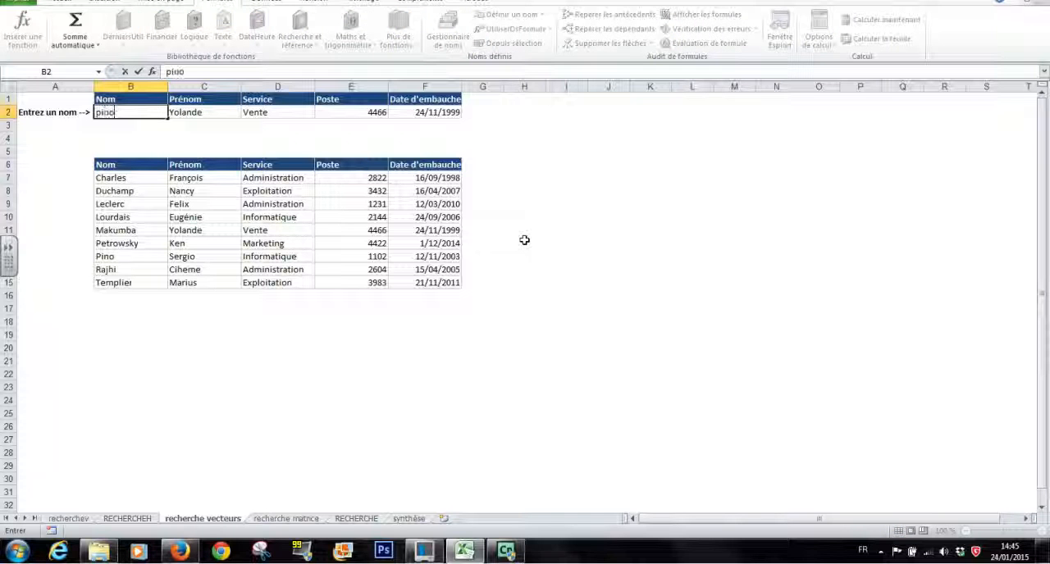
{"action": "key", "text": "Return"}
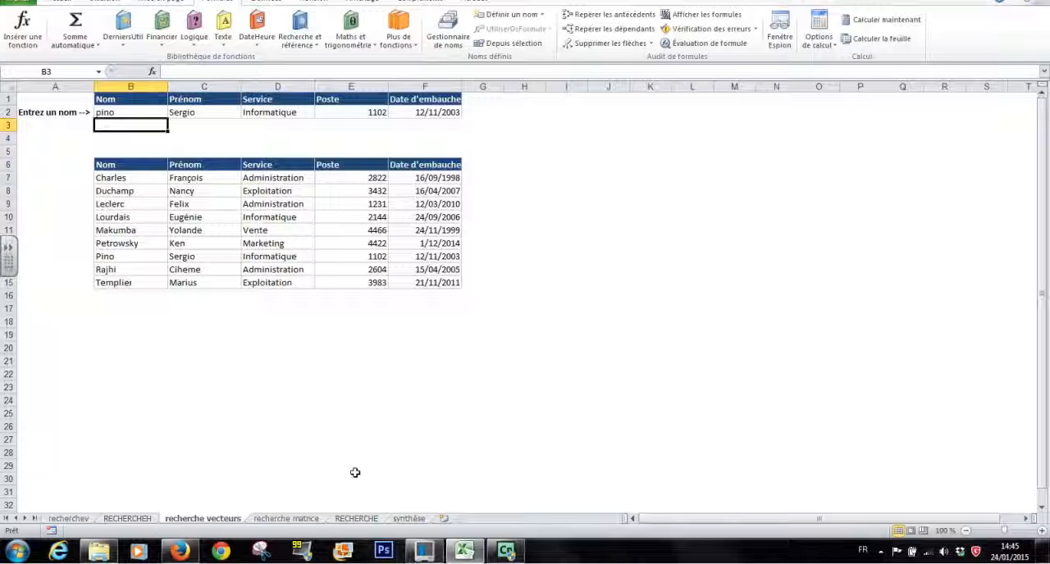
- On the recherche matrice sheet, insert a matrix-form RECHERCHE in B2 with lookup value B1 and matrix D2:F21
{"action": "left_click", "coordinate": [287, 518]}
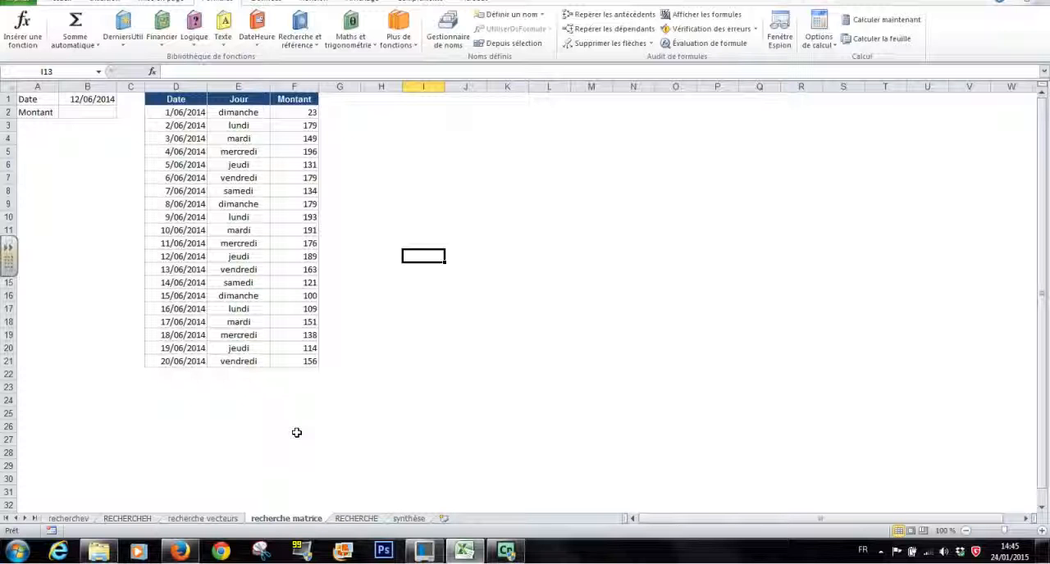
{"action": "left_click", "coordinate": [84, 111]}
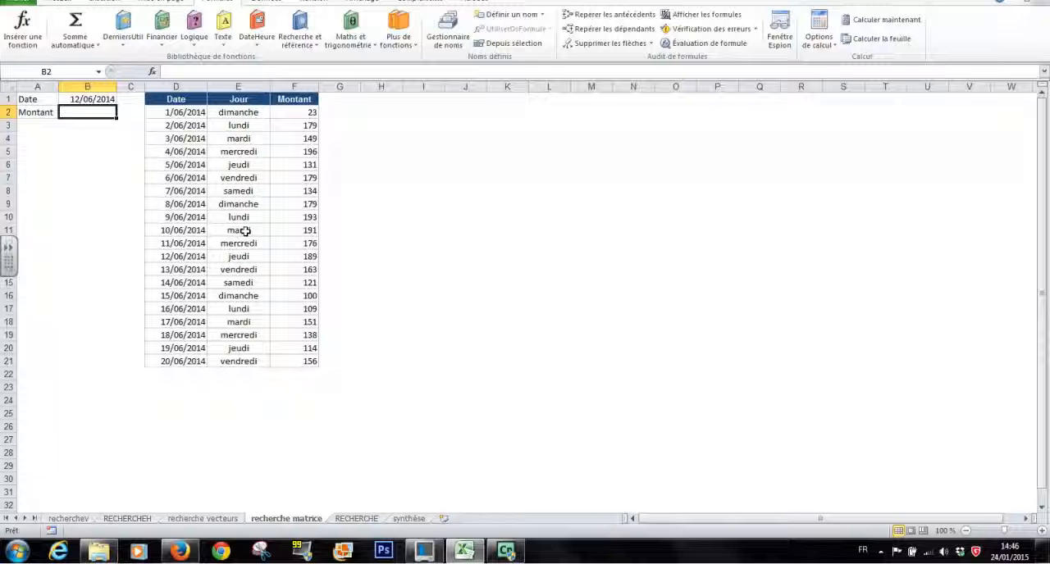
{"action": "left_click", "coordinate": [316, 47]}
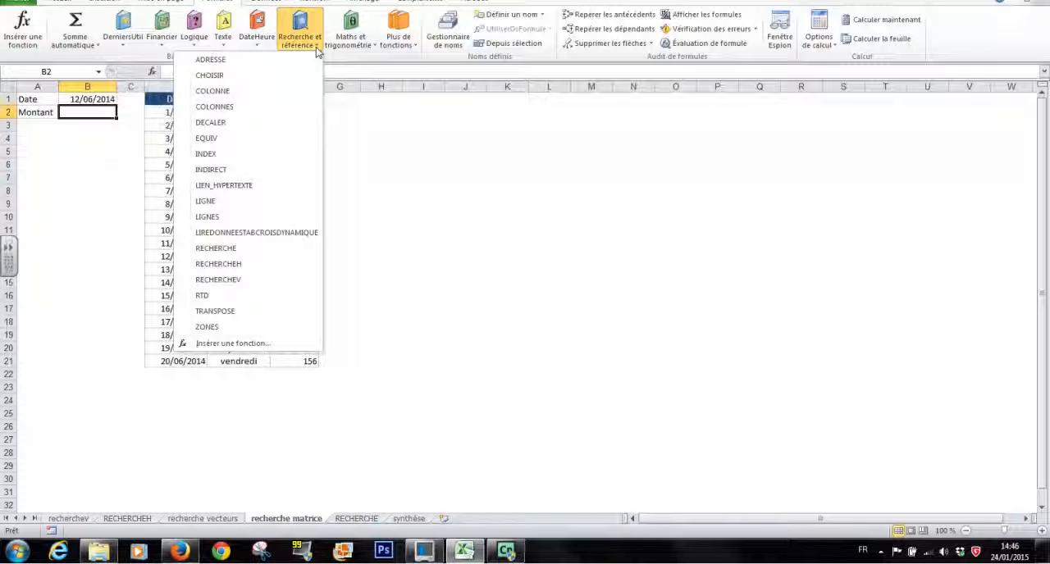
{"action": "left_click", "coordinate": [244, 254]}
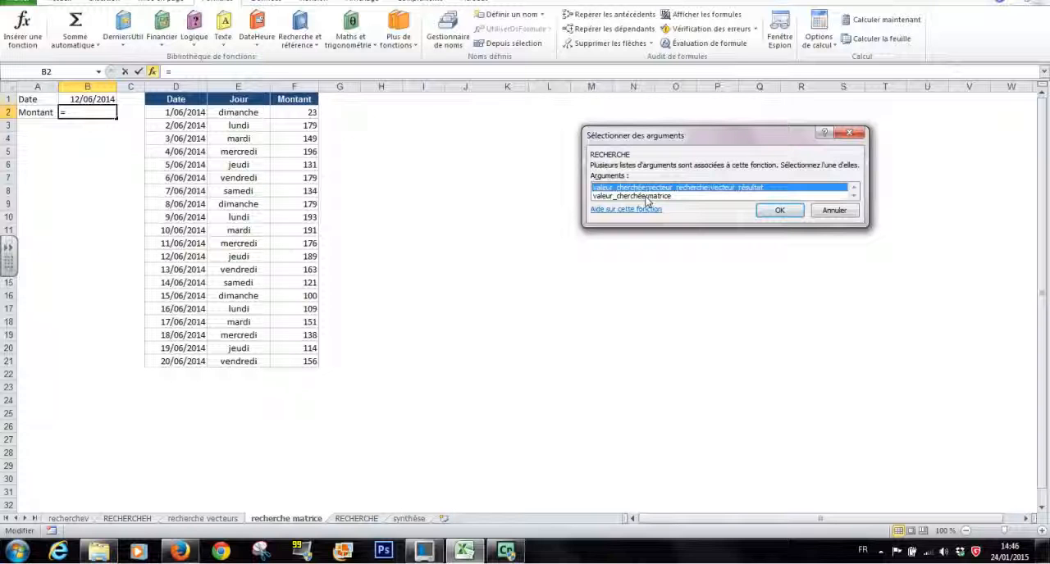
{"action": "left_click", "coordinate": [647, 196]}
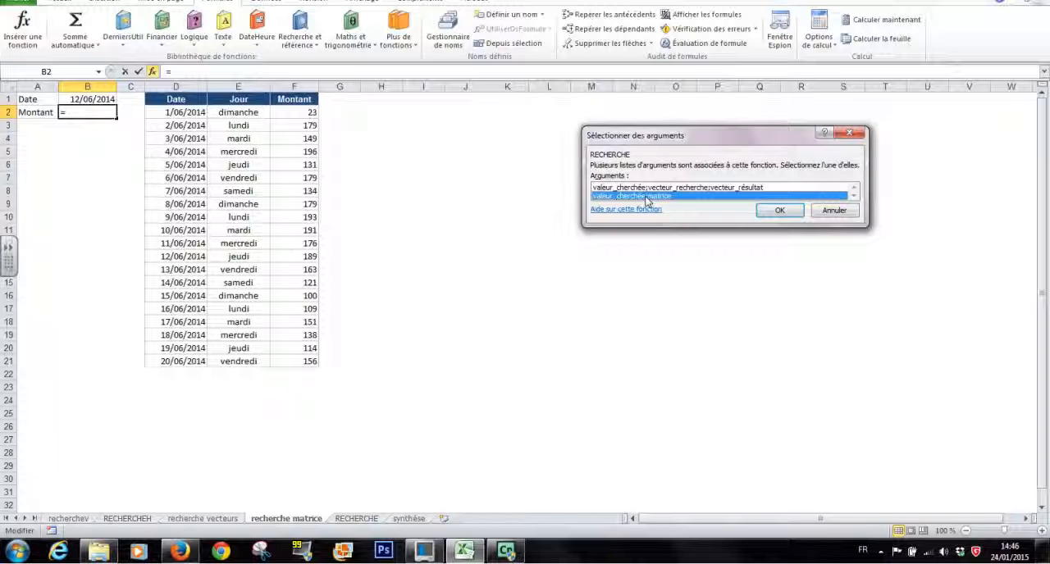
{"action": "left_click", "coordinate": [776, 211]}
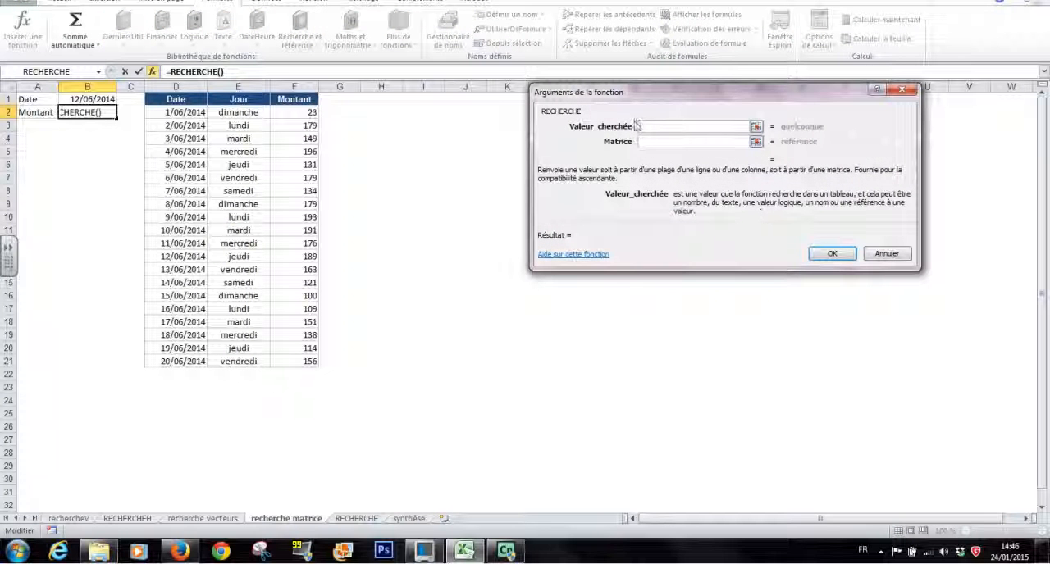
{"action": "left_click", "coordinate": [87, 98]}
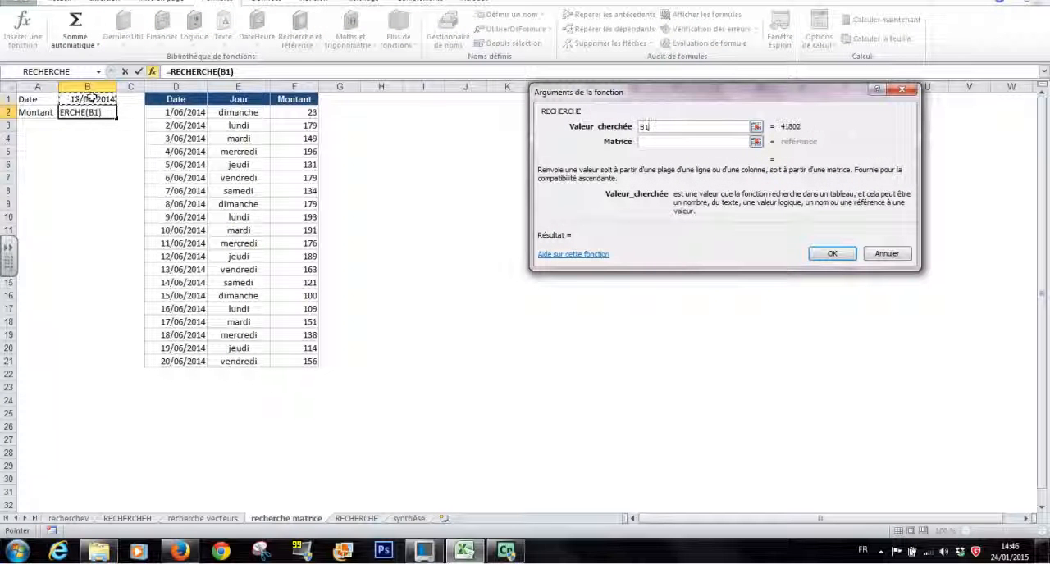
{"action": "left_click", "coordinate": [650, 141]}
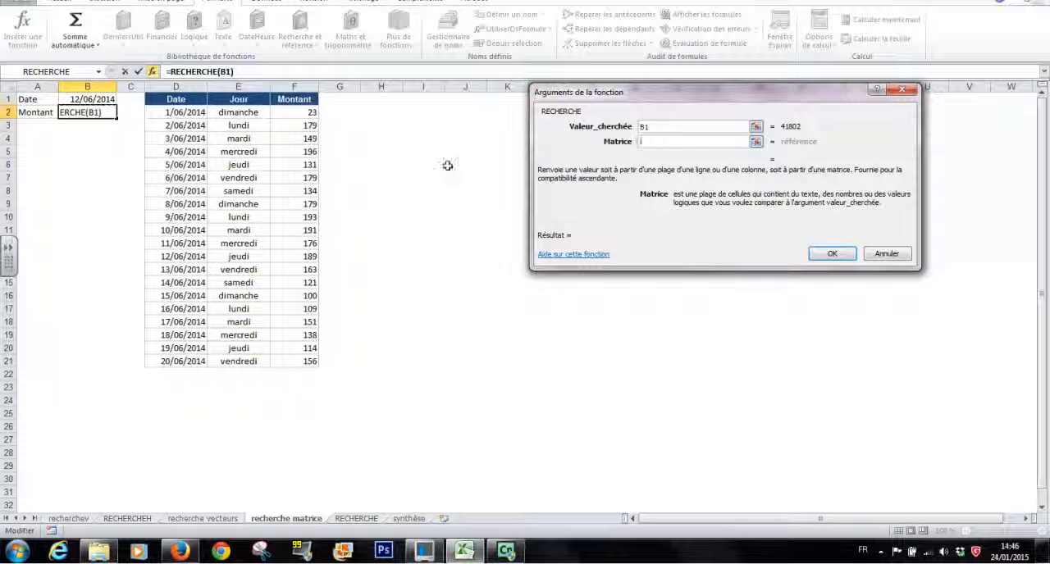
{"action": "left_click_drag", "start_coordinate": [164, 113], "coordinate": [304, 361]}
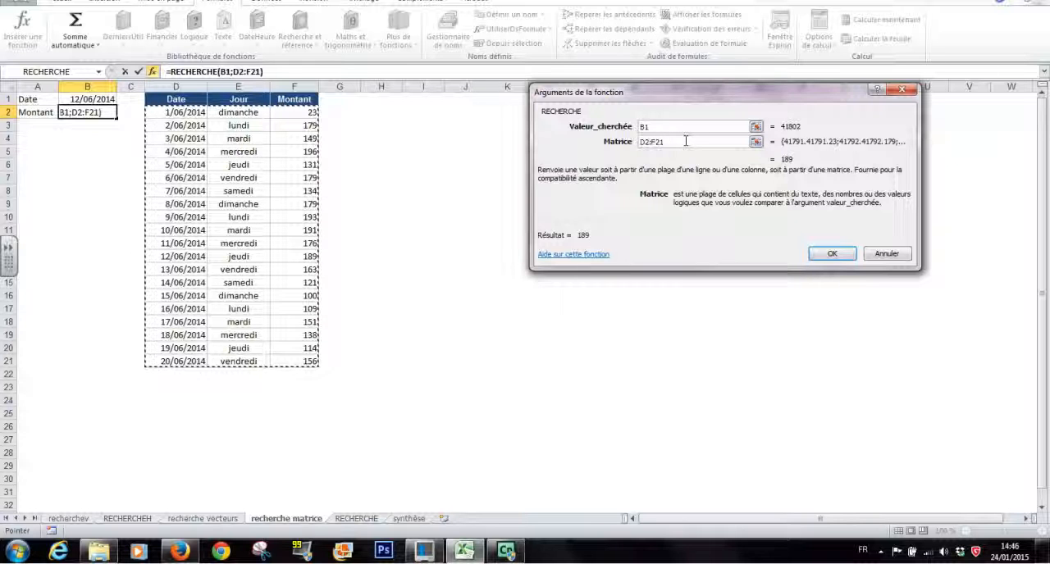
{"action": "left_click", "coordinate": [832, 253]}
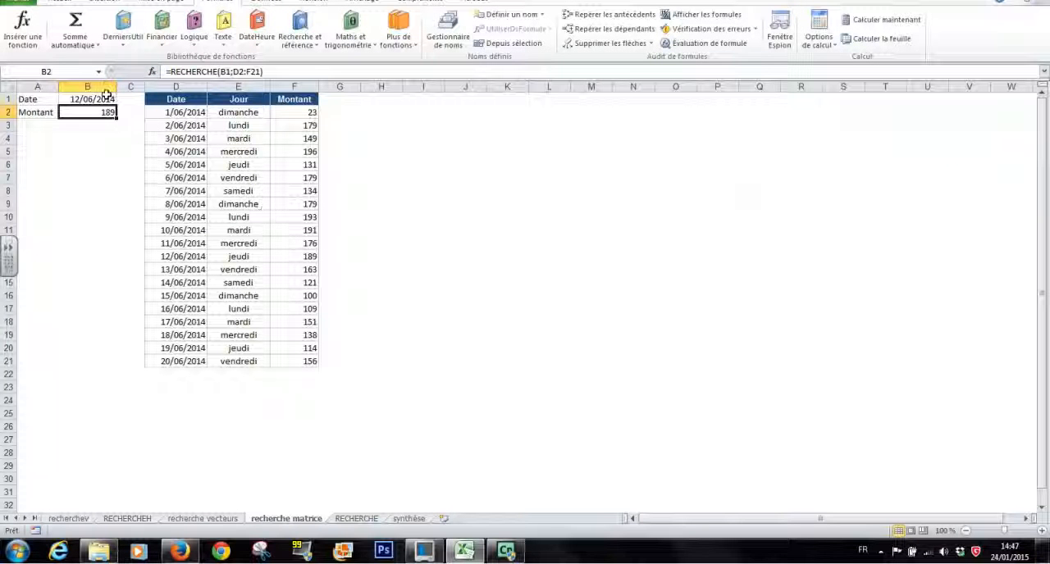
- Change the date in B1 to 18/06/2014 to test the amount lookup
{"action": "left_click", "coordinate": [96, 99]}
{"action": "double_click", "coordinate": [96, 99]}
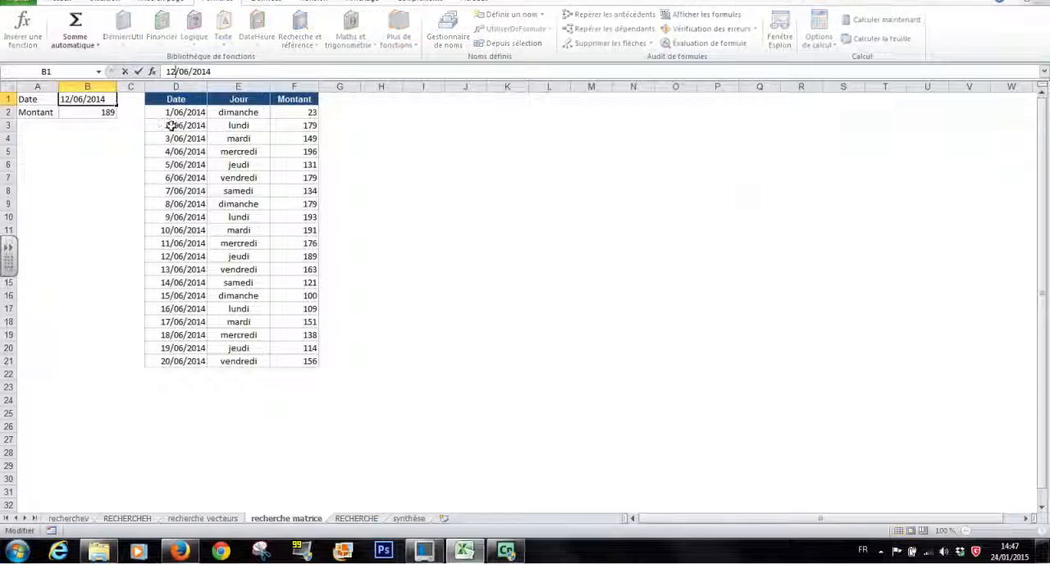
{"action": "key", "text": "BackSpace"}
{"action": "type", "text": "8"}
{"action": "key", "text": "Return"}
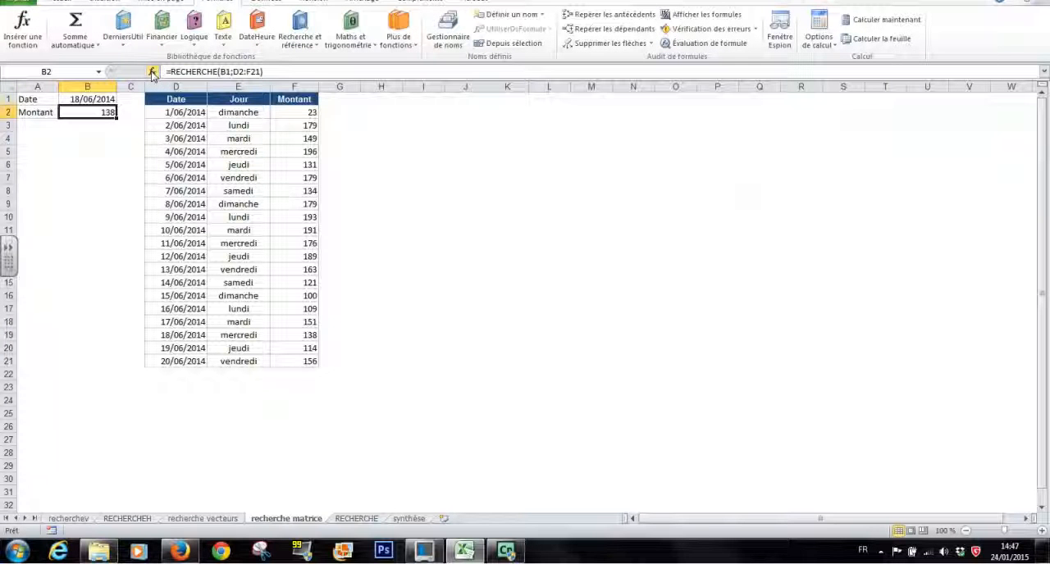
{"action": "left_click", "coordinate": [310, 48]}
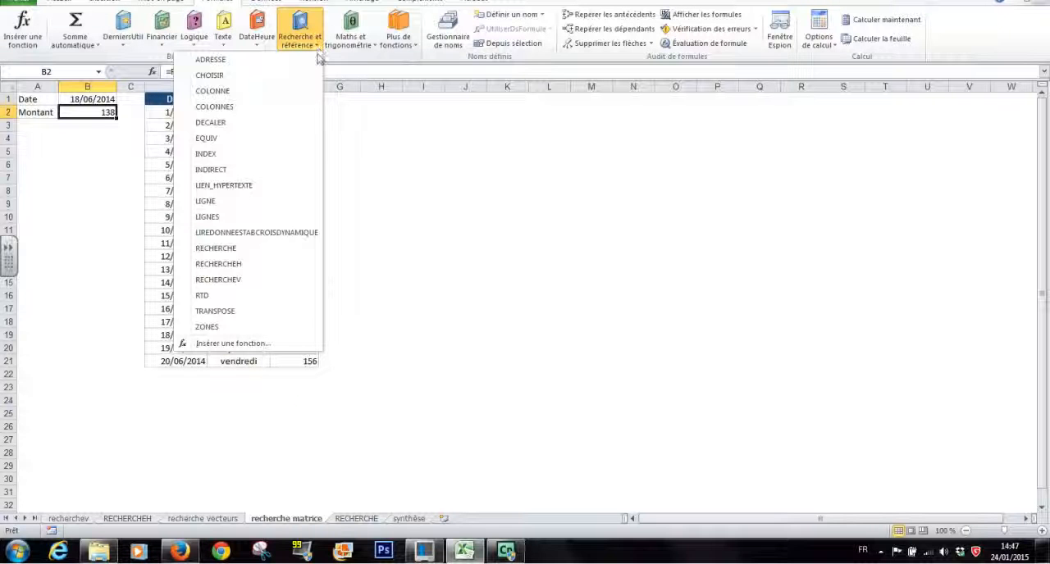
{"action": "left_click", "coordinate": [245, 251]}
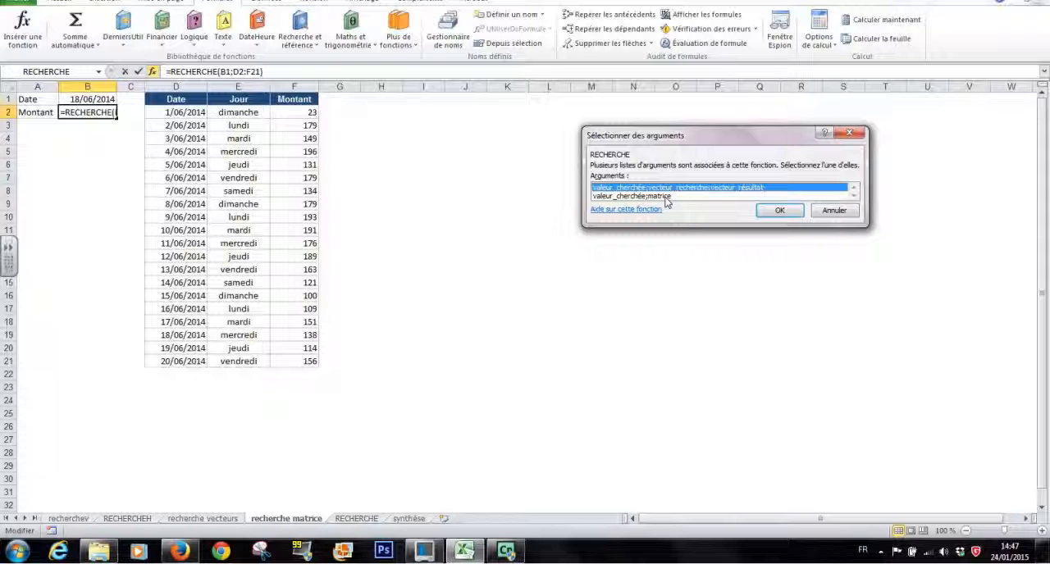
{"action": "left_click", "coordinate": [834, 211]}
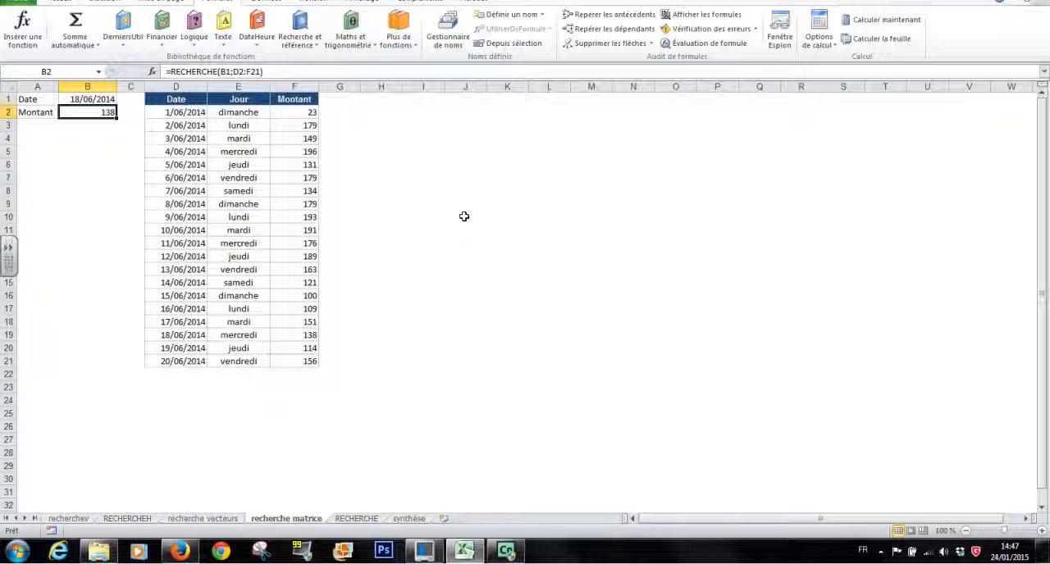
- On the RECHERCHE sheet, insert a matrix-form RECHERCHE in B3 for the tax rate, with lookup value B2 and matrix D2:F7
{"action": "left_click", "coordinate": [356, 518]}
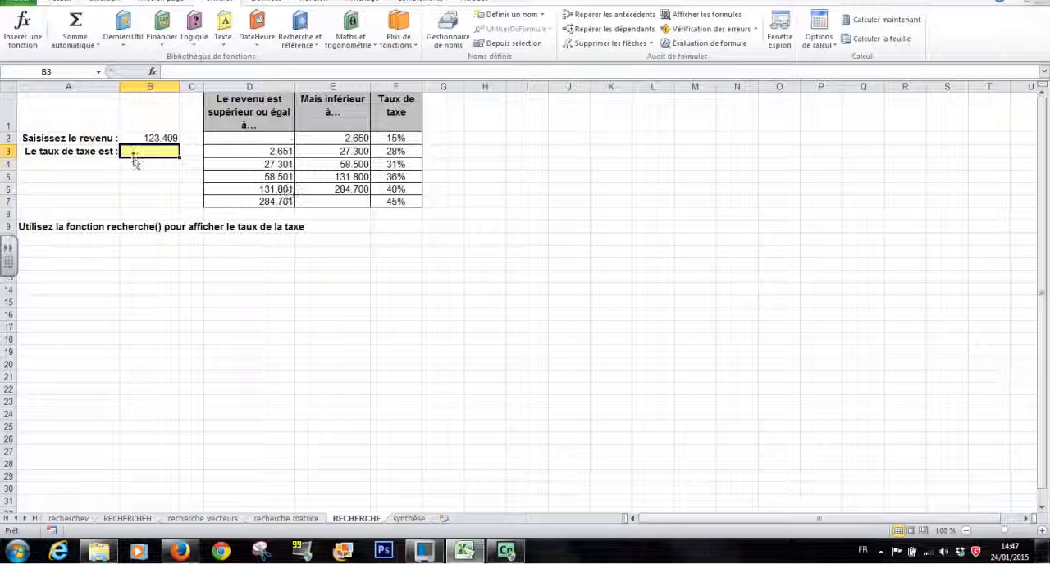
{"action": "left_click", "coordinate": [317, 47]}
{"action": "left_click", "coordinate": [242, 248]}
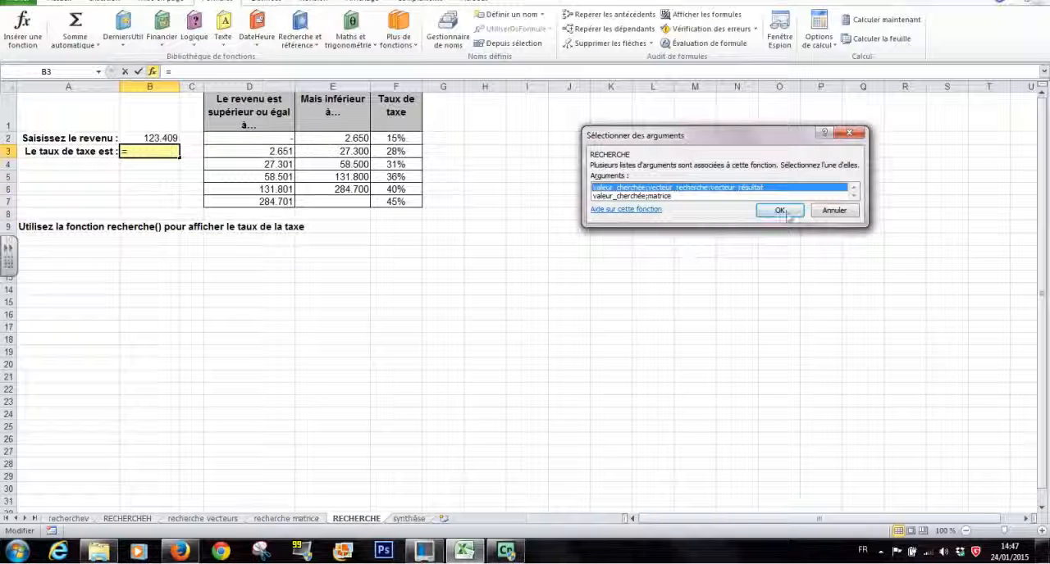
{"action": "double_click", "coordinate": [646, 198]}
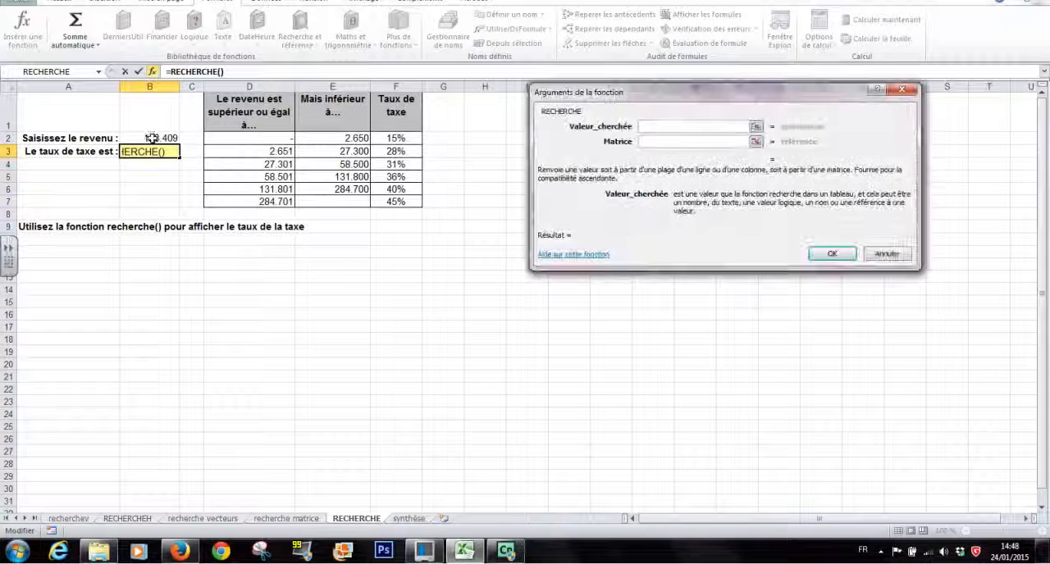
{"action": "left_click", "coordinate": [152, 137]}
{"action": "left_click", "coordinate": [648, 142]}
{"action": "left_click", "coordinate": [281, 139]}
{"action": "left_click_drag", "start_coordinate": [281, 139], "coordinate": [392, 201]}
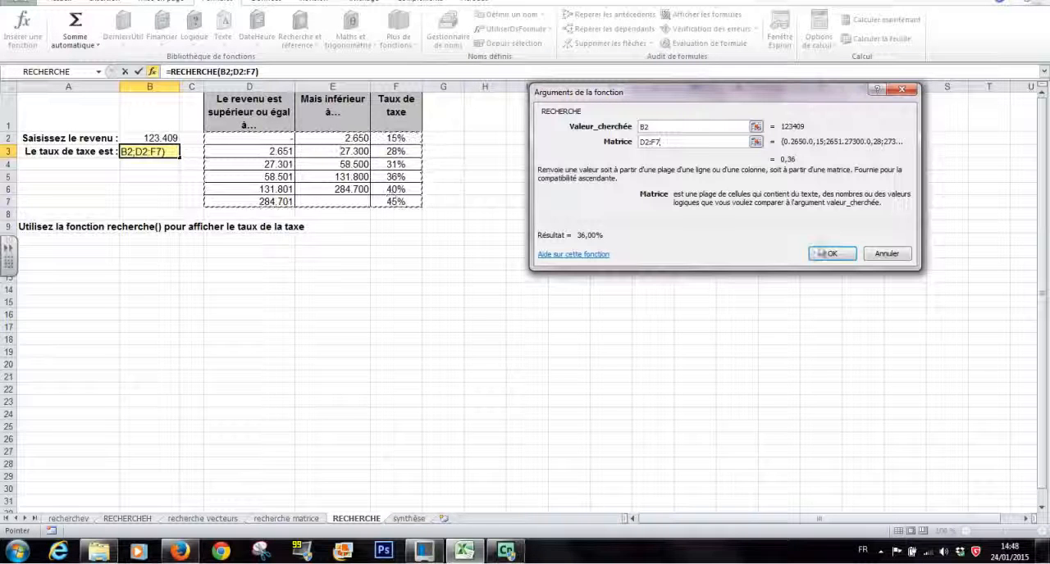
{"action": "left_click", "coordinate": [832, 254]}
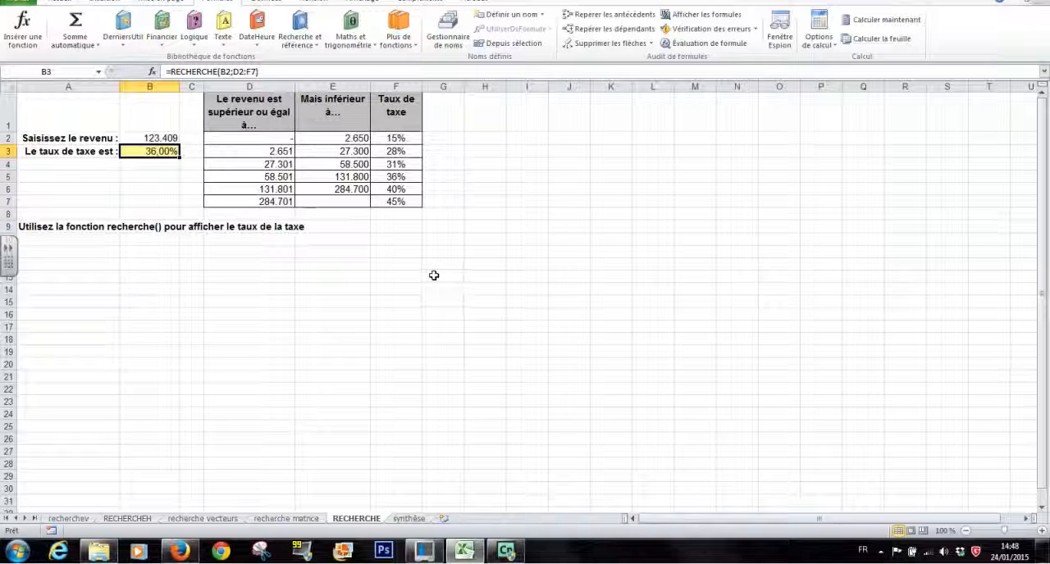
- Open the synthèse sheet and examine the labels and answer cells for RECHERCHE vecteurs, RECHERCHE matrice and RECHERCHEV
{"action": "left_click", "coordinate": [414, 519]}
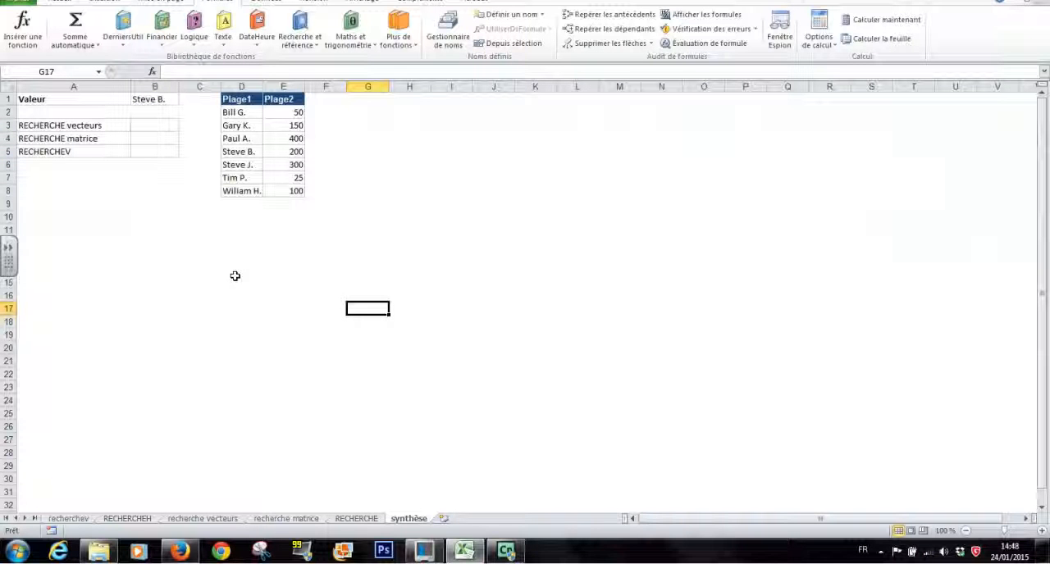
{"action": "left_click", "coordinate": [150, 124]}
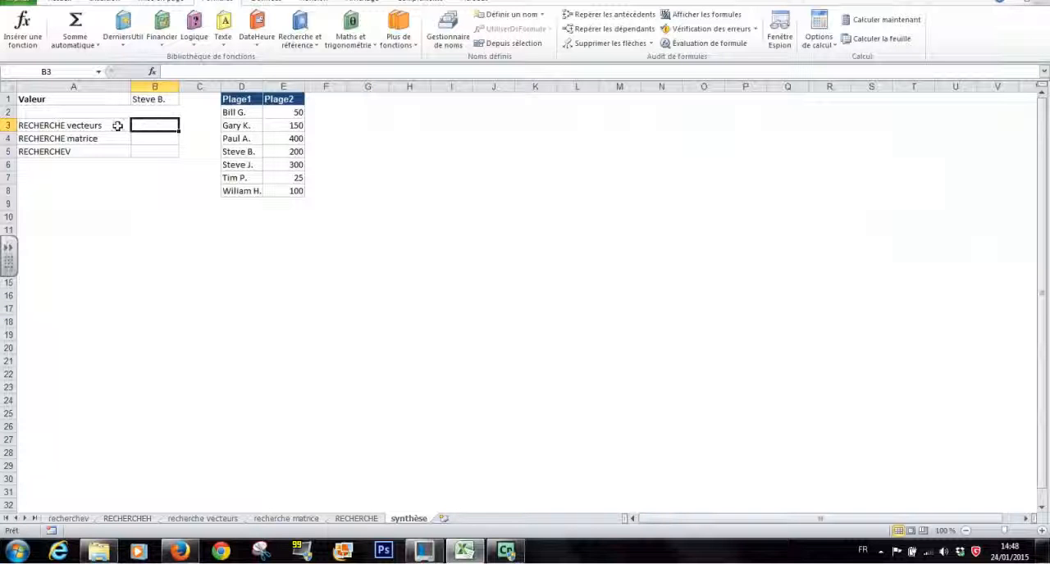
{"action": "left_click", "coordinate": [153, 141]}
{"action": "left_click", "coordinate": [153, 150]}
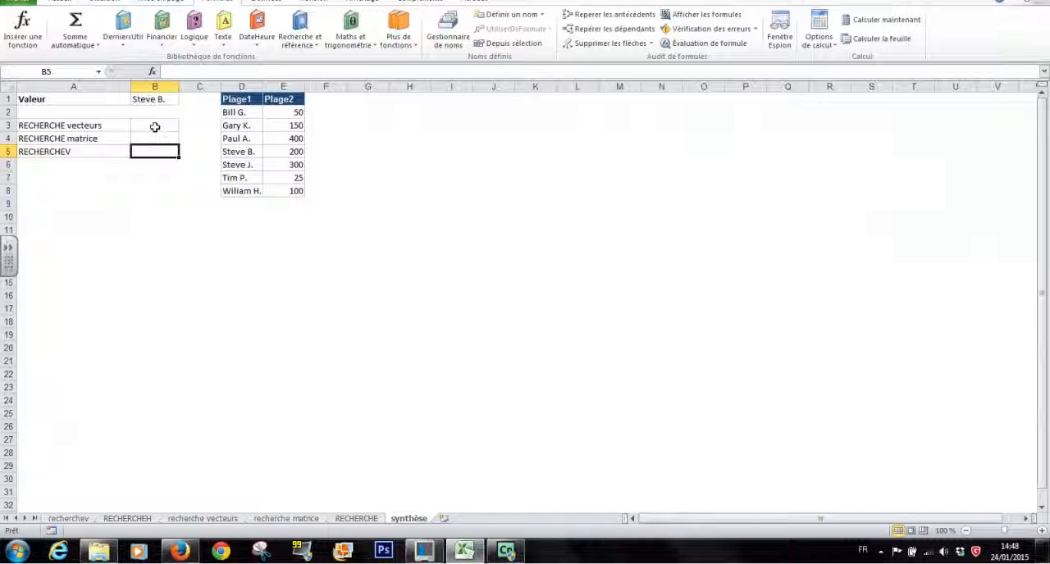
{"action": "left_click", "coordinate": [79, 125]}
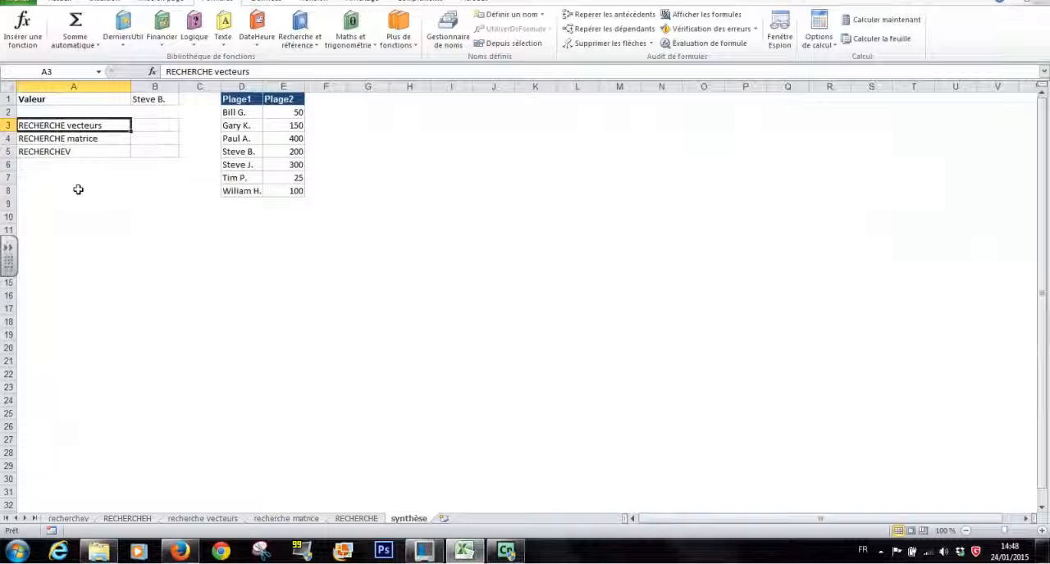
{"action": "left_click", "coordinate": [93, 139]}
{"action": "left_click", "coordinate": [98, 152]}
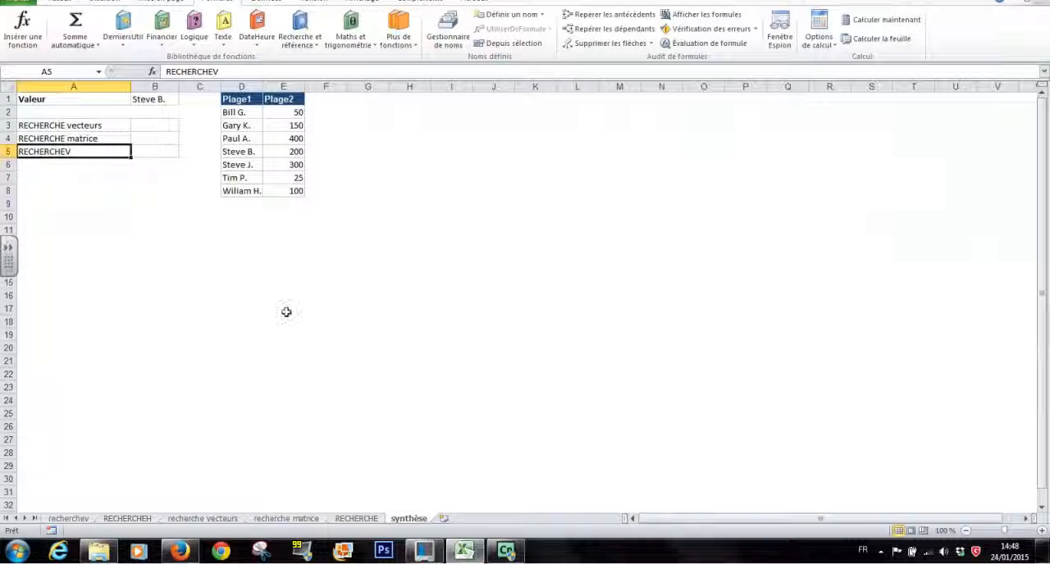